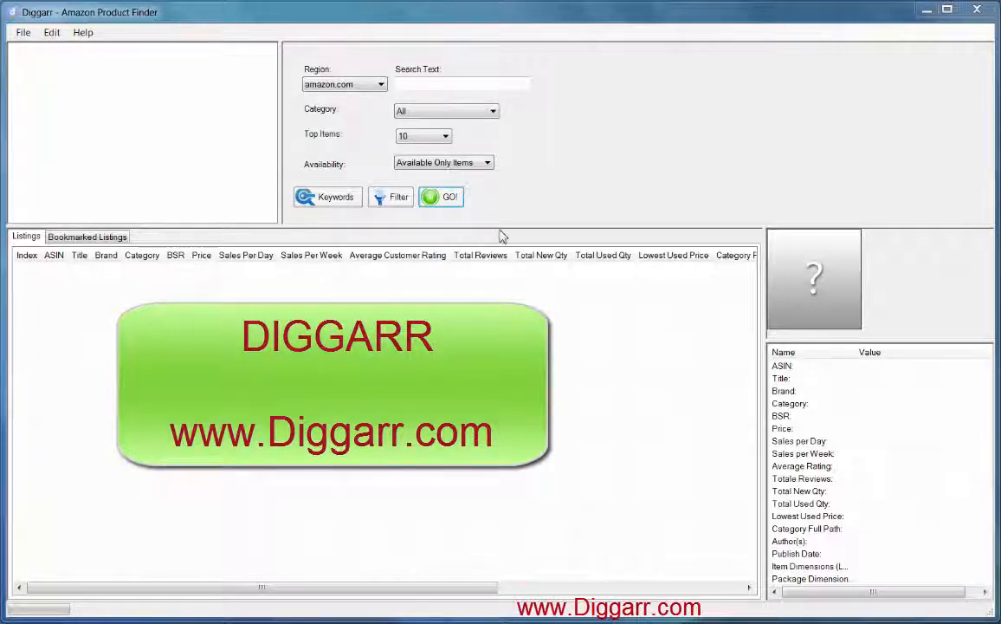
# Step: Adjust the pane dividers above the listings and beside the search form, and enter "power banks" as the search text
pyautogui.moveTo(503, 229); pyautogui.dragTo(505, 219)
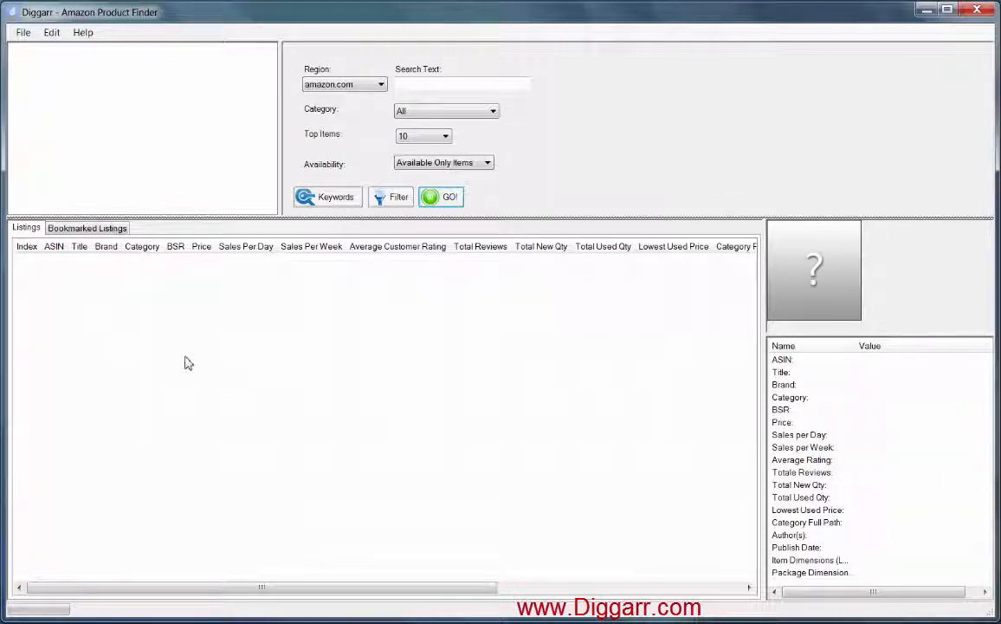
pyautogui.moveTo(278, 139); pyautogui.dragTo(220, 154)
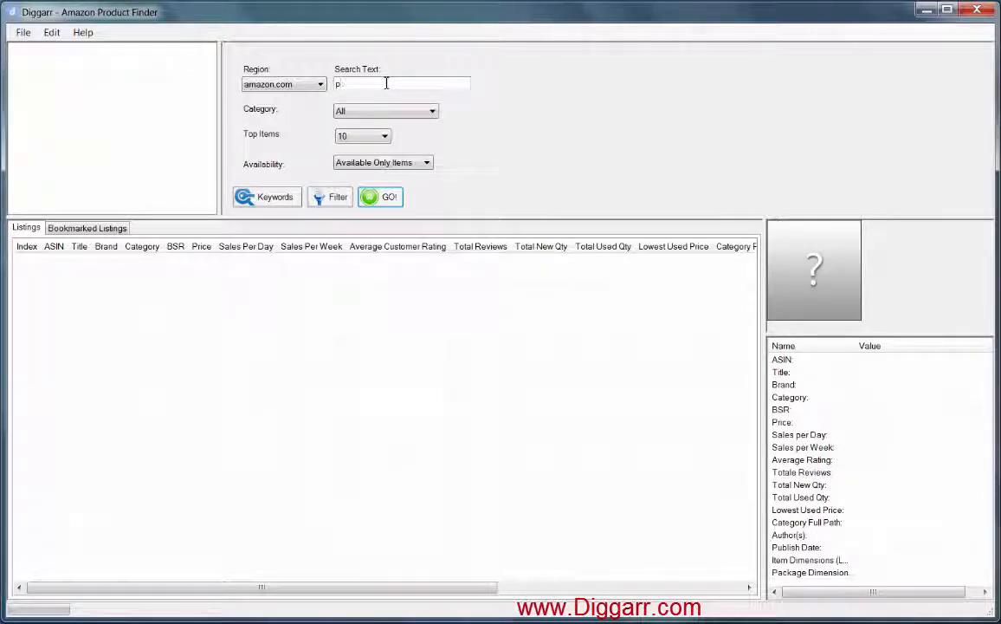
pyautogui.write('er bank')
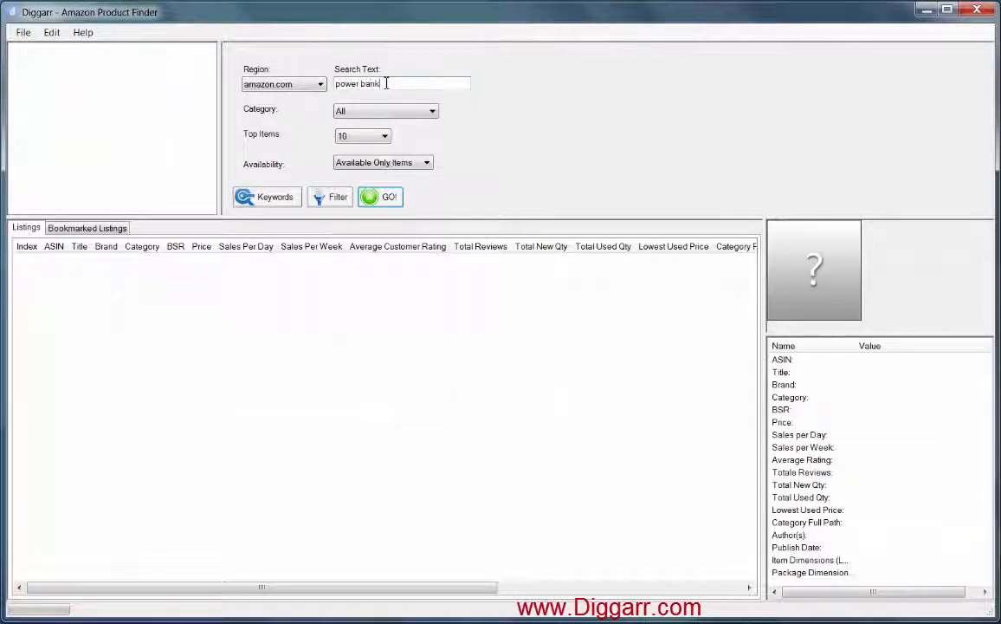
pyautogui.write('s')
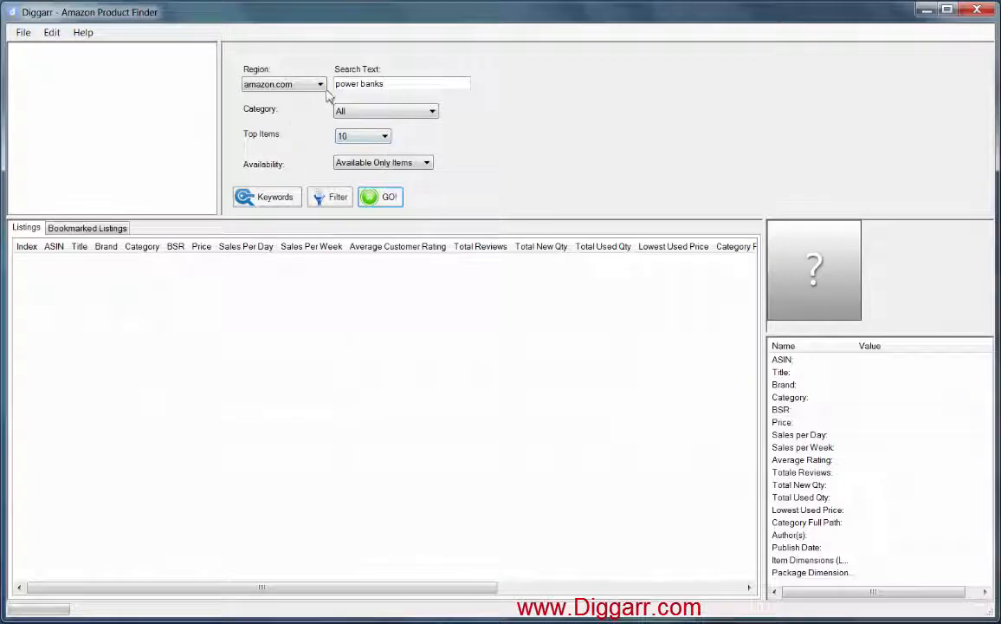
# Step: Look through the available regions and product categories, keeping amazon.com and All selected
pyautogui.click(289, 83)
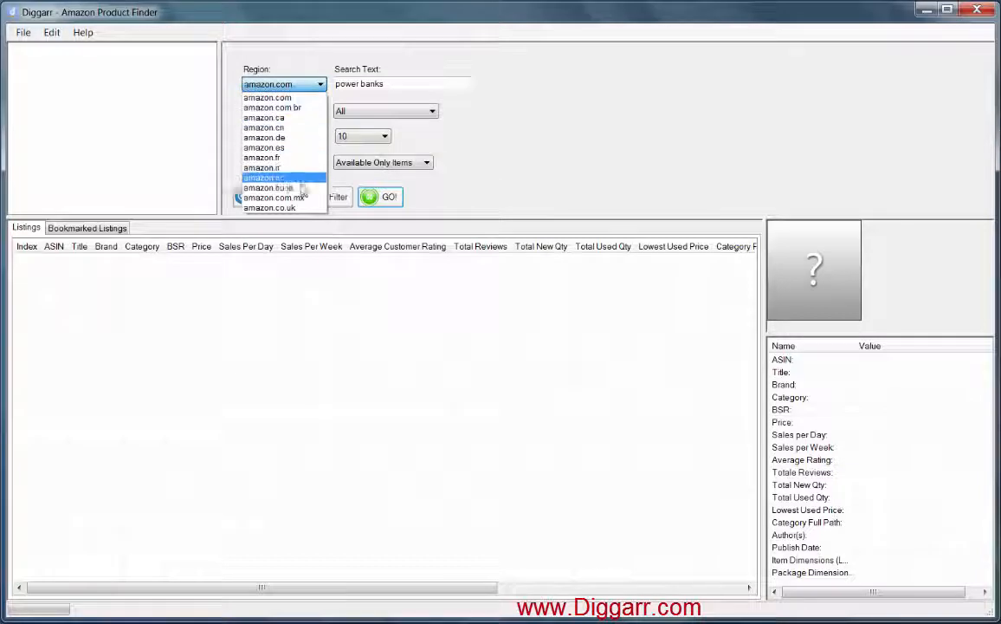
pyautogui.click(294, 87)
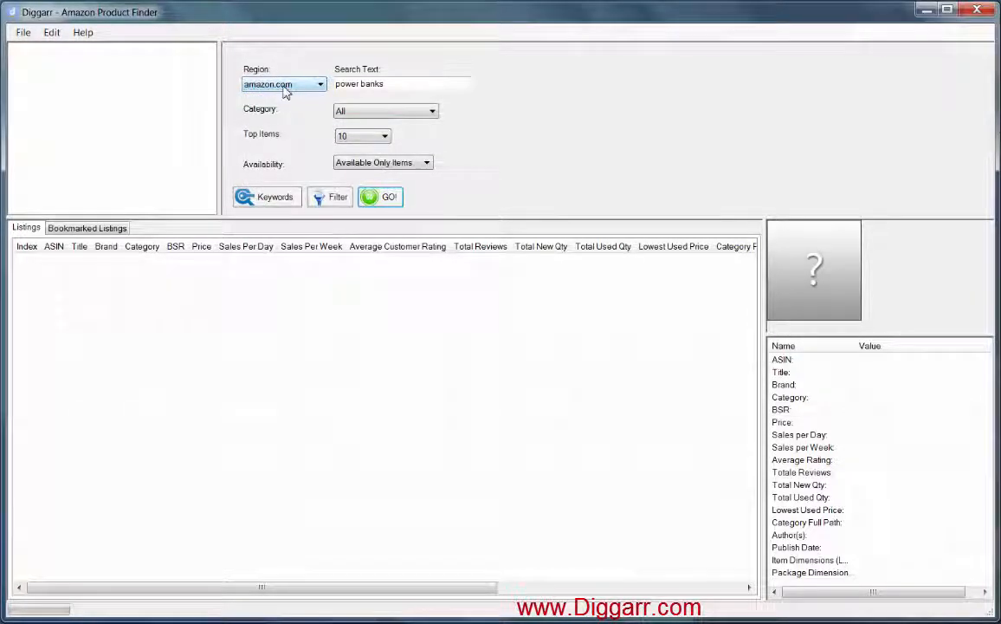
pyautogui.click(396, 111)
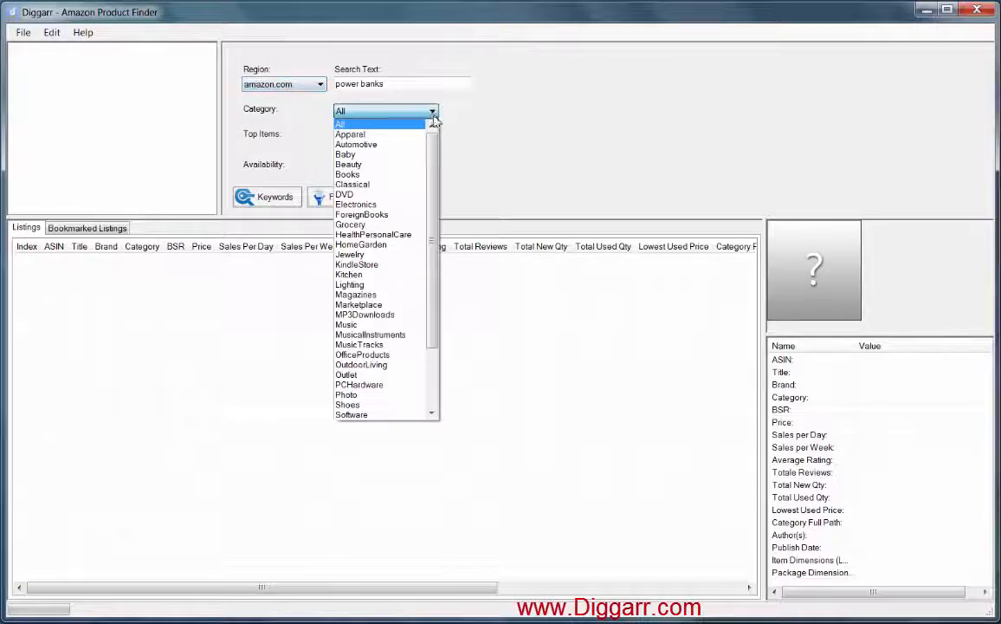
pyautogui.moveTo(438, 153); pyautogui.dragTo(445, 227)
pyautogui.click(444, 228)
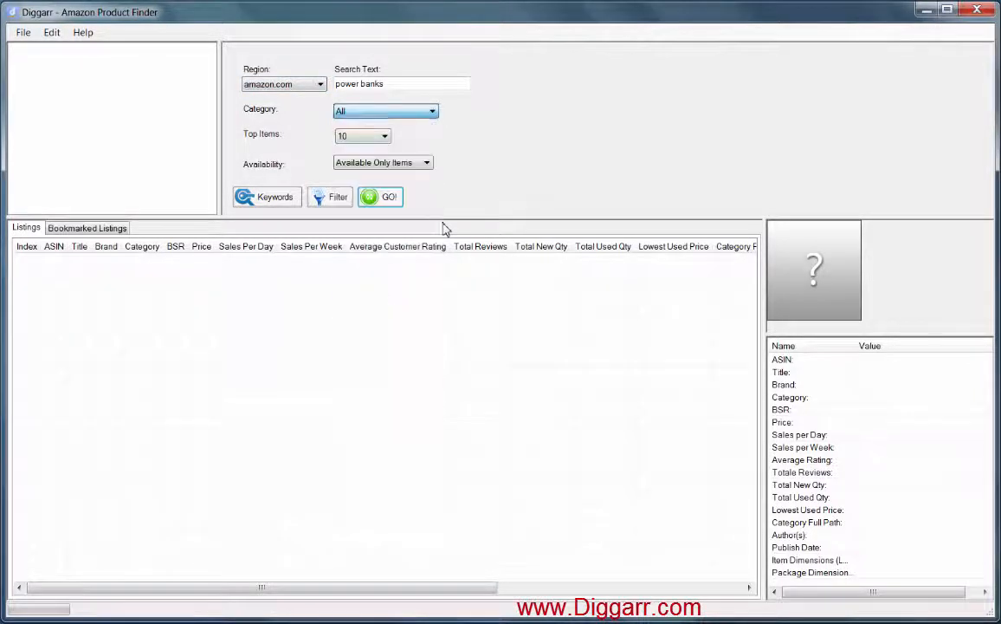
pyautogui.click(432, 111)
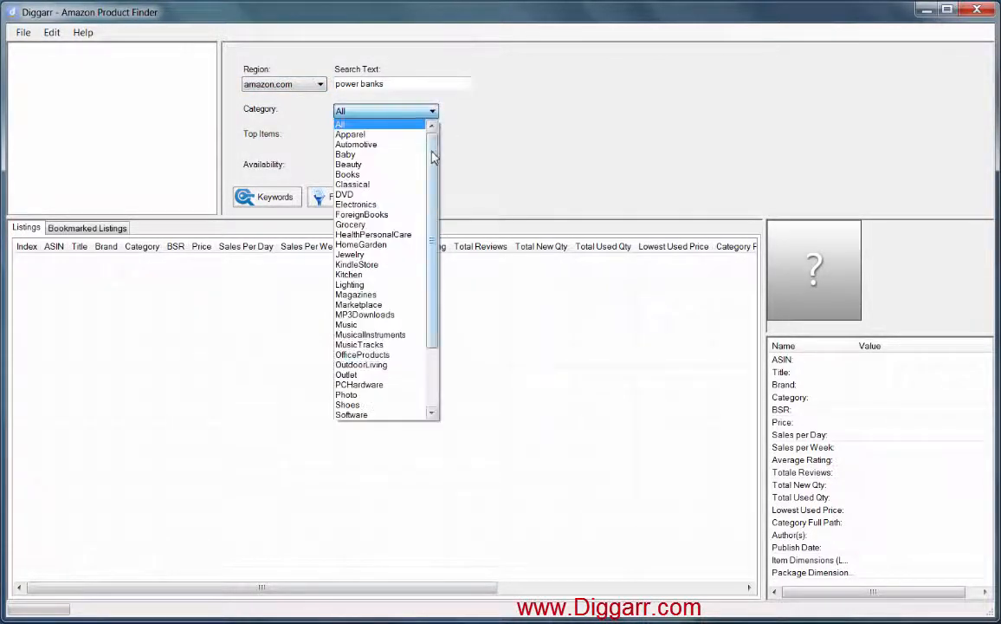
pyautogui.click(352, 120)
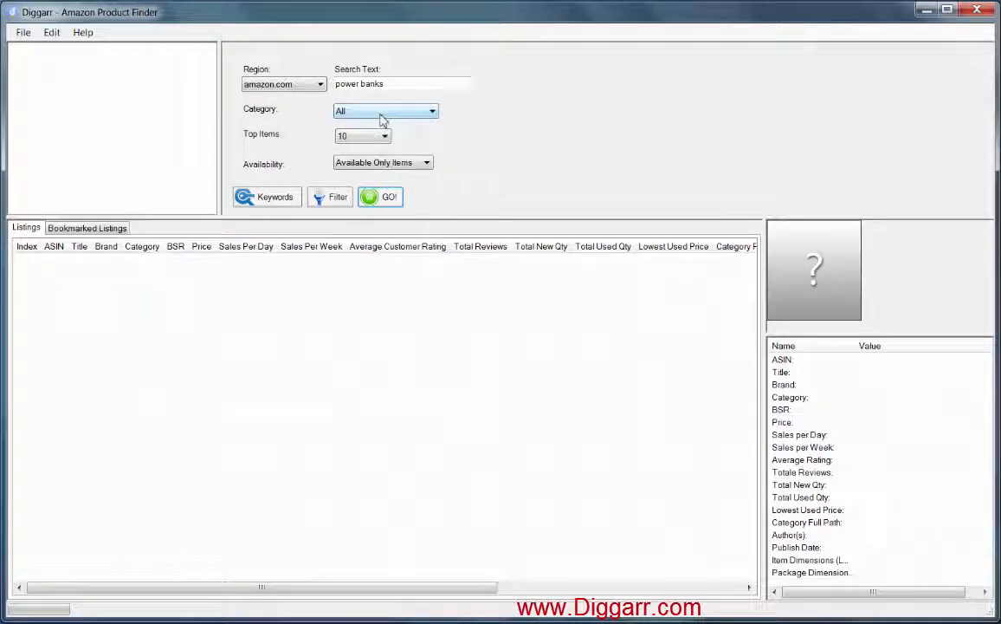
# Step: Set the search to the top 10 items with All Items availability, and run it
pyautogui.click(386, 138)
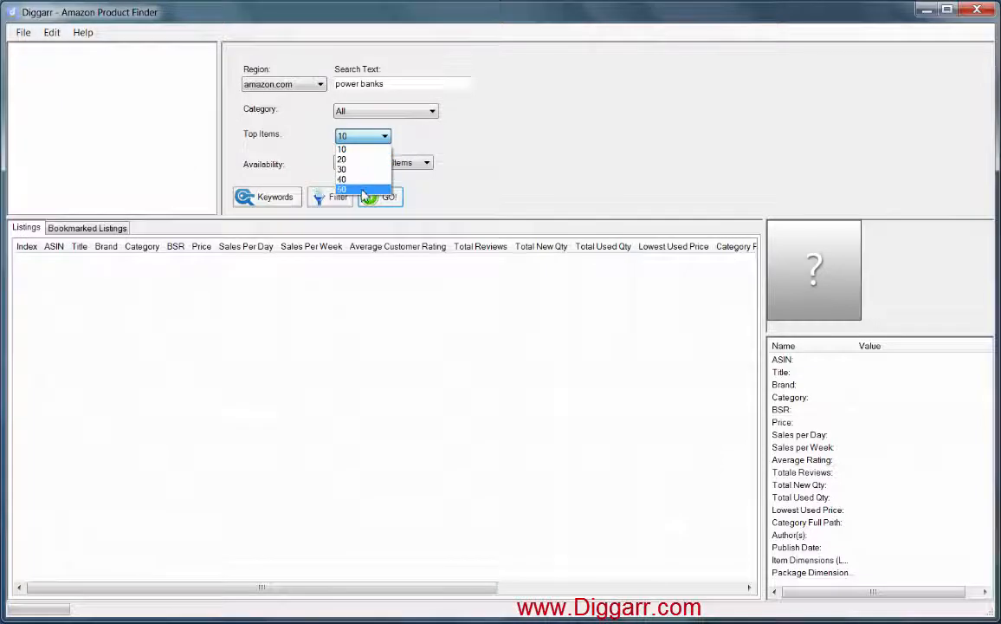
pyautogui.click(348, 149)
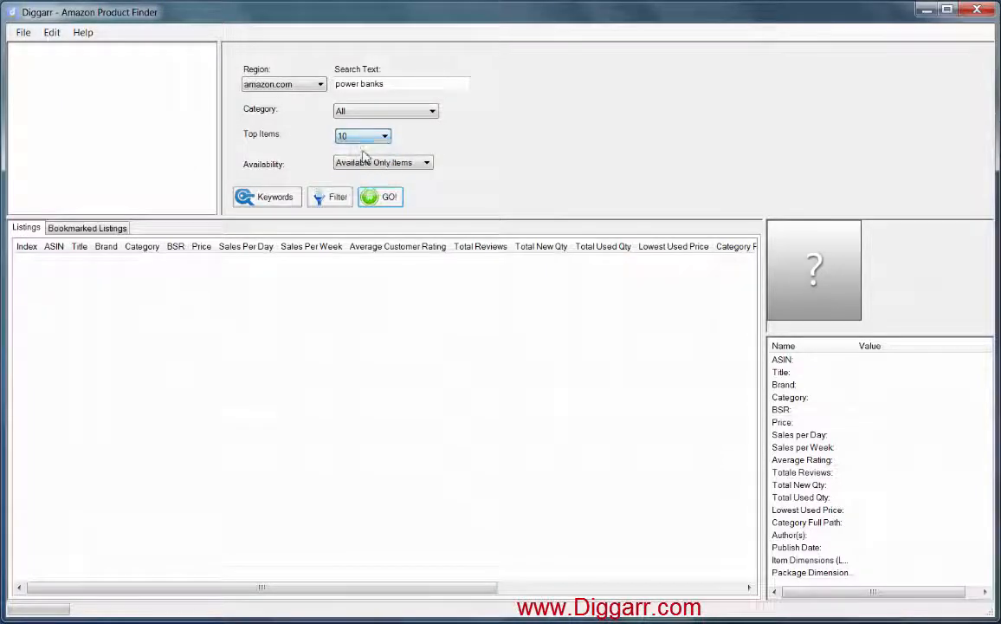
pyautogui.click(427, 164)
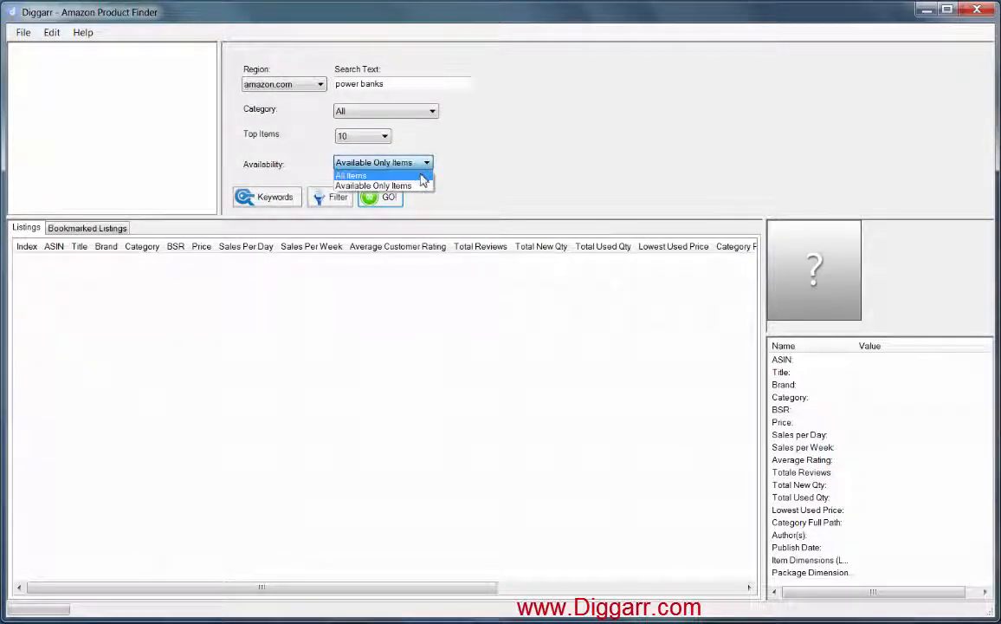
pyautogui.click(421, 176)
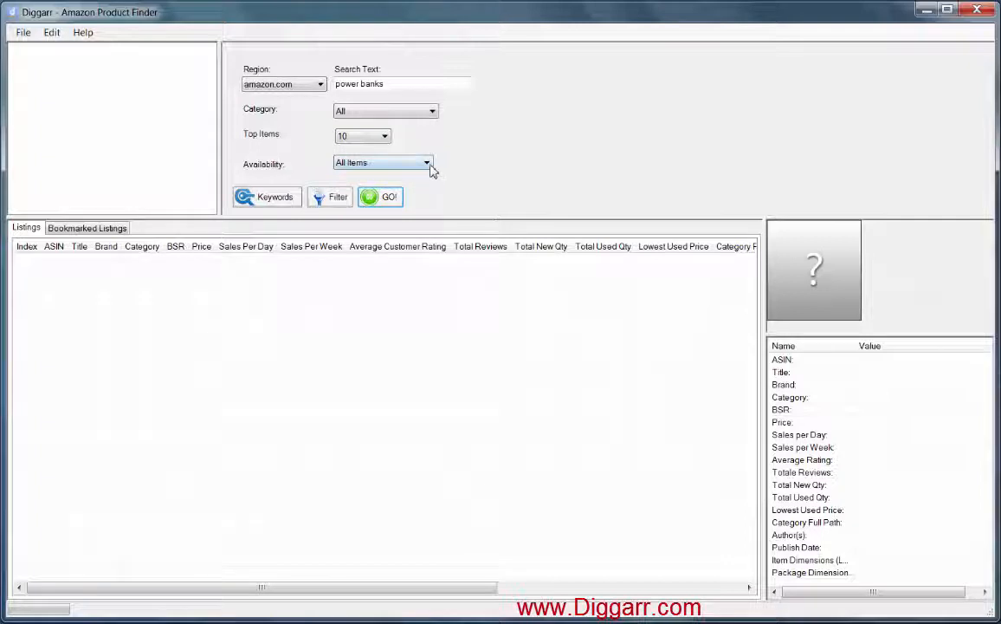
pyautogui.click(429, 166)
pyautogui.click(428, 177)
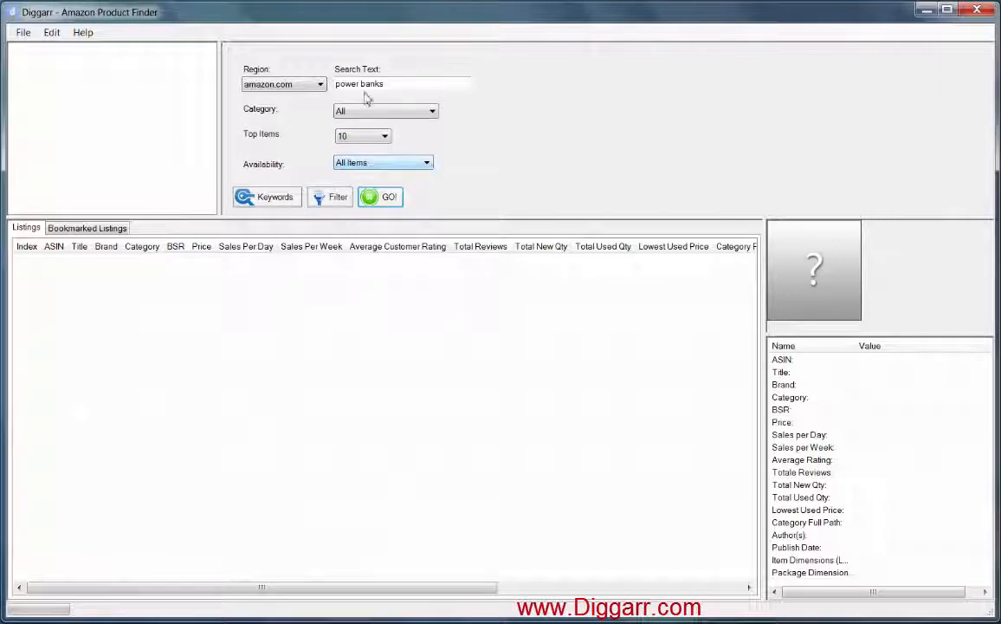
pyautogui.click(389, 197)
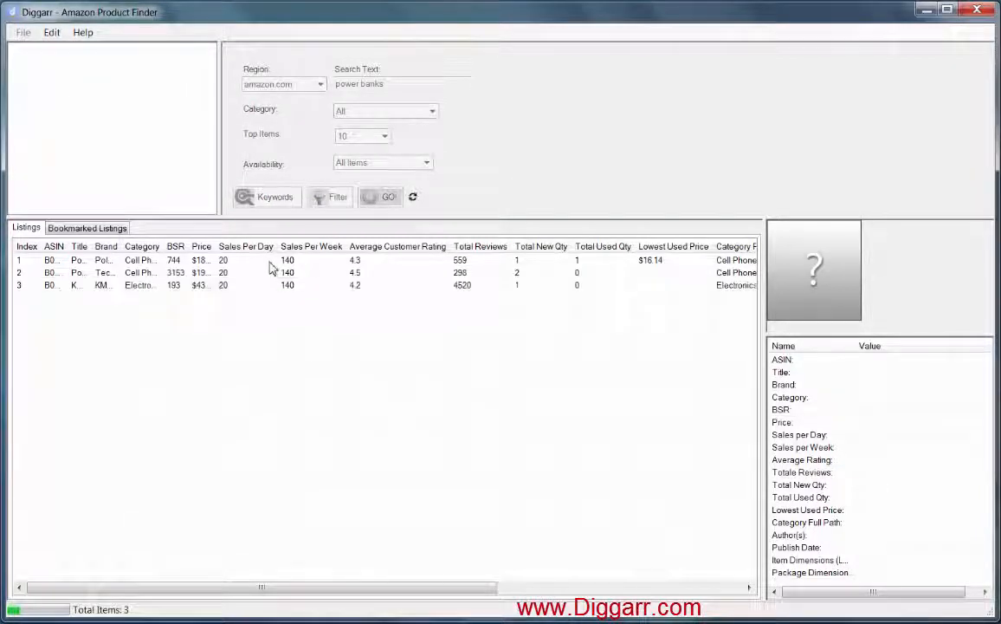
# Step: View the details and images of several returned power bank listings, ending with the Anker one
pyautogui.click(270, 274)
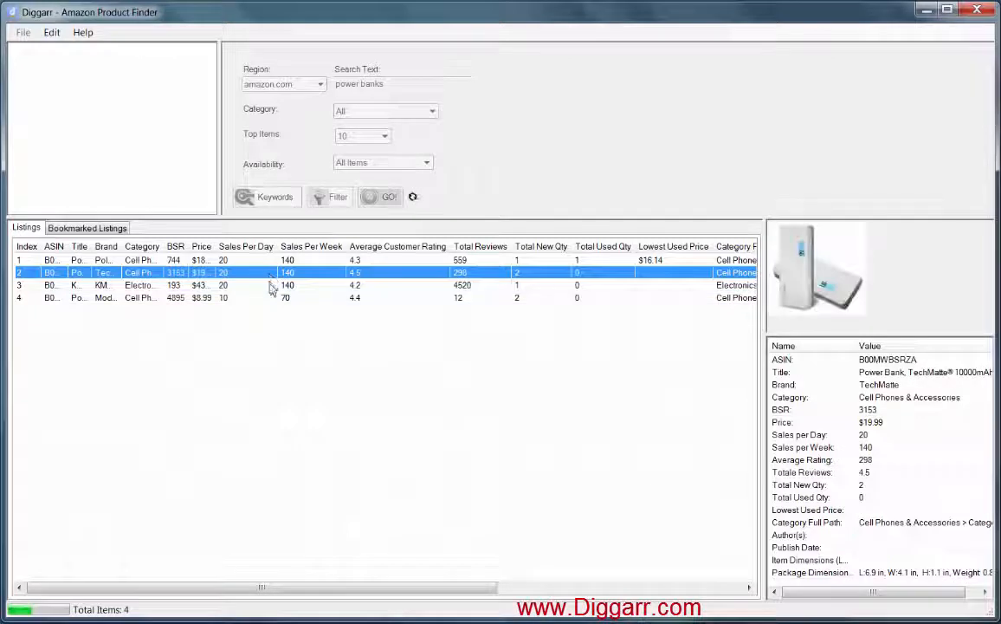
pyautogui.click(270, 285)
pyautogui.click(267, 298)
pyautogui.click(248, 285)
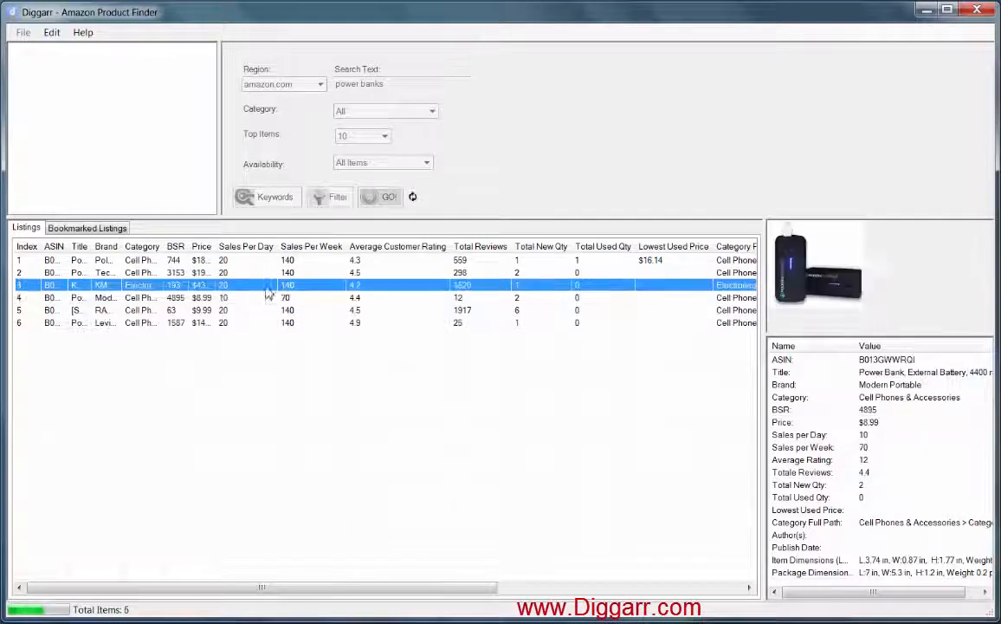
pyautogui.click(268, 310)
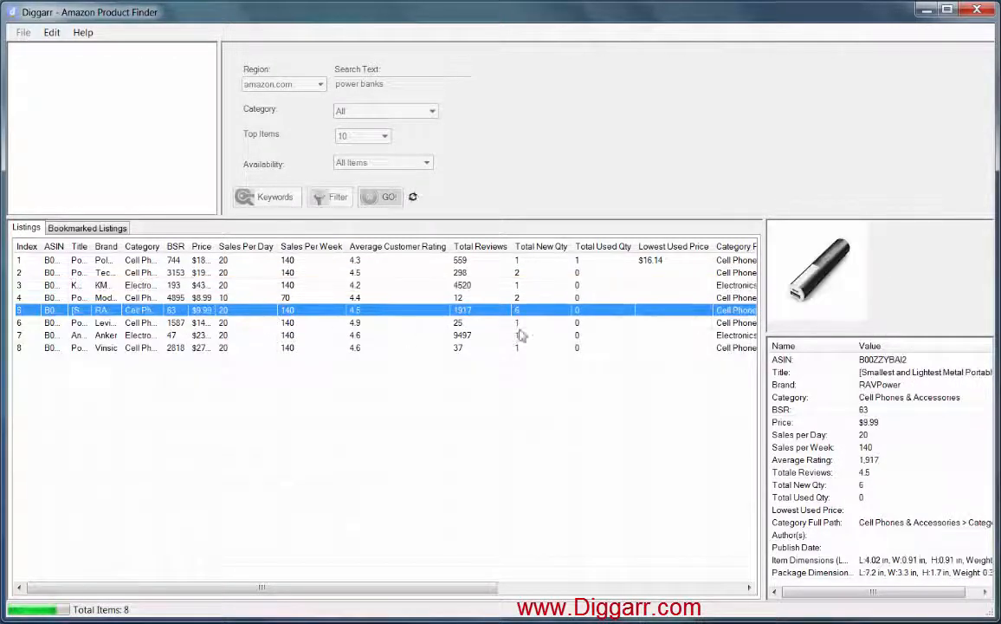
pyautogui.click(239, 336)
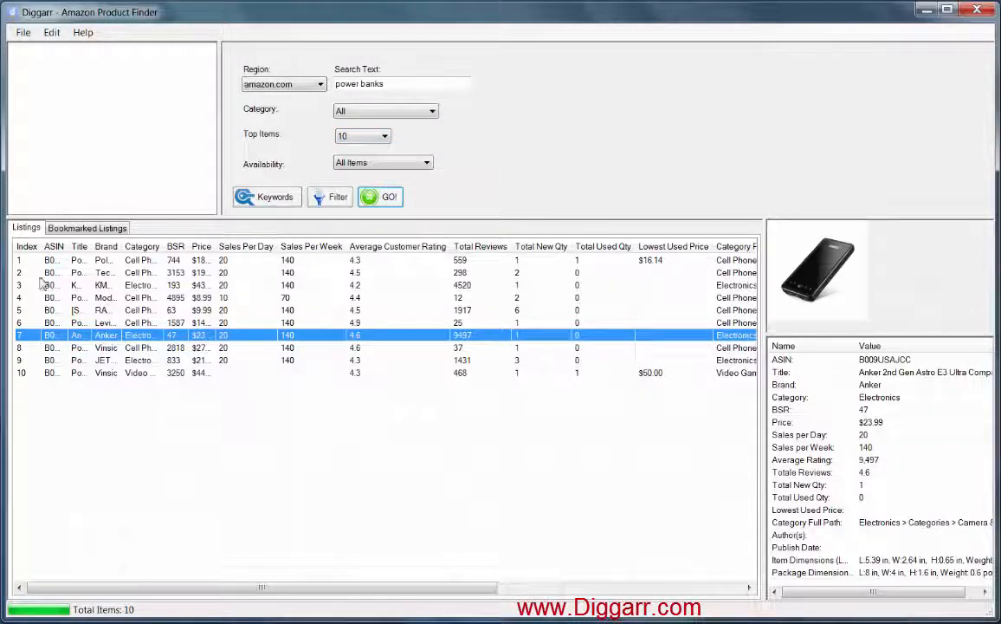
# Step: Widen the ASIN, Title, Brand and Category columns of the listings, checking the full category of the first listing
pyautogui.moveTo(64, 248); pyautogui.dragTo(201, 250)
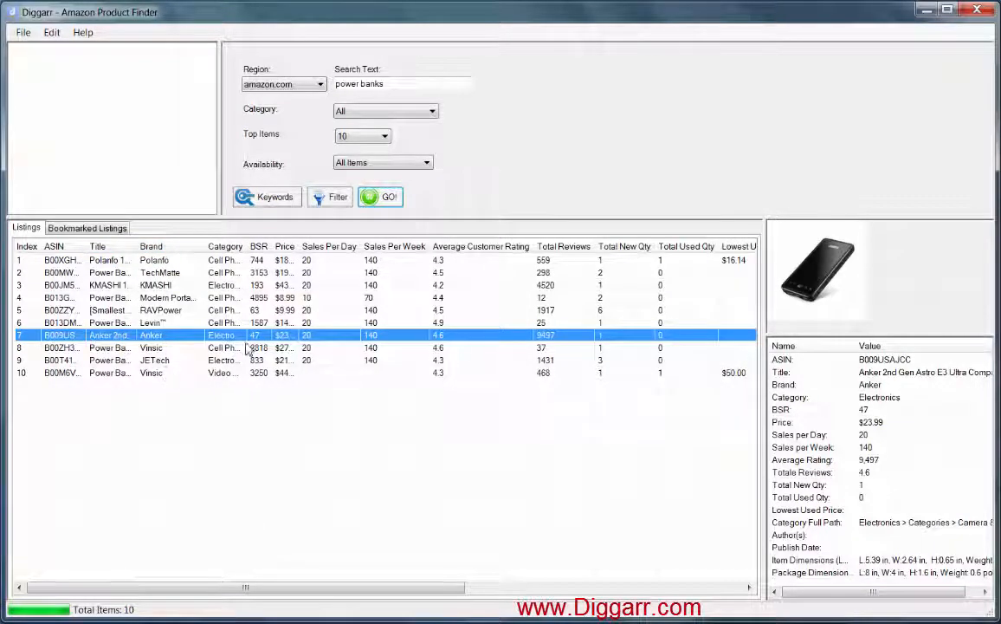
pyautogui.moveTo(204, 250); pyautogui.dragTo(508, 253)
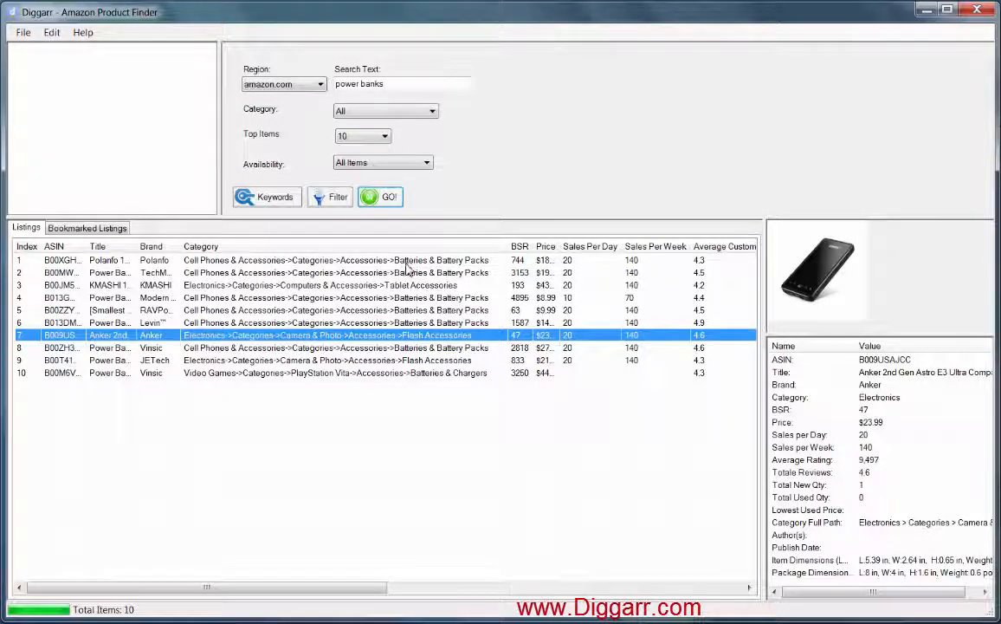
pyautogui.click(518, 271)
pyautogui.click(518, 261)
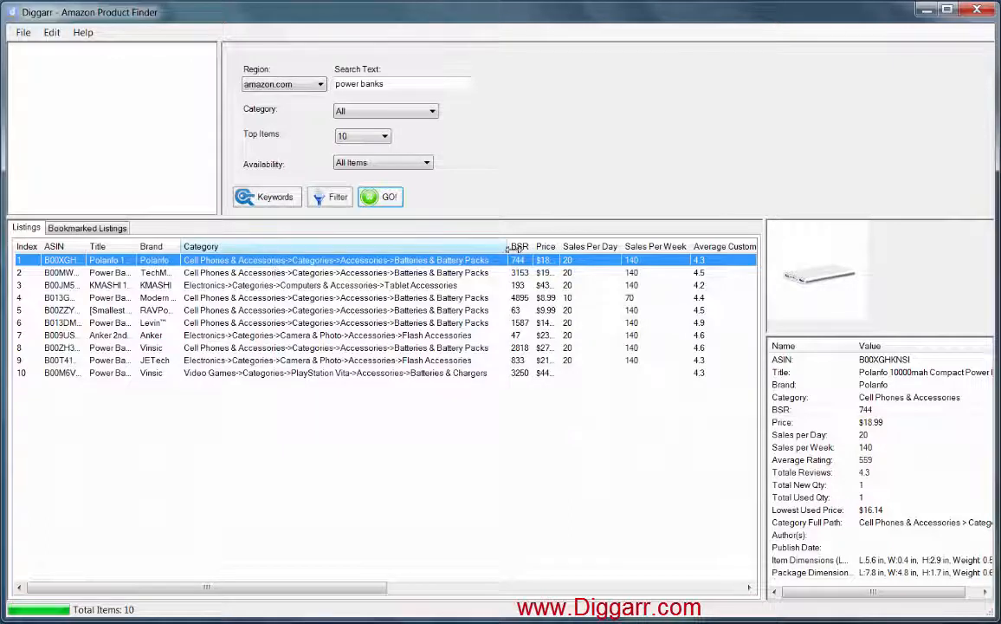
pyautogui.moveTo(509, 246); pyautogui.dragTo(271, 251)
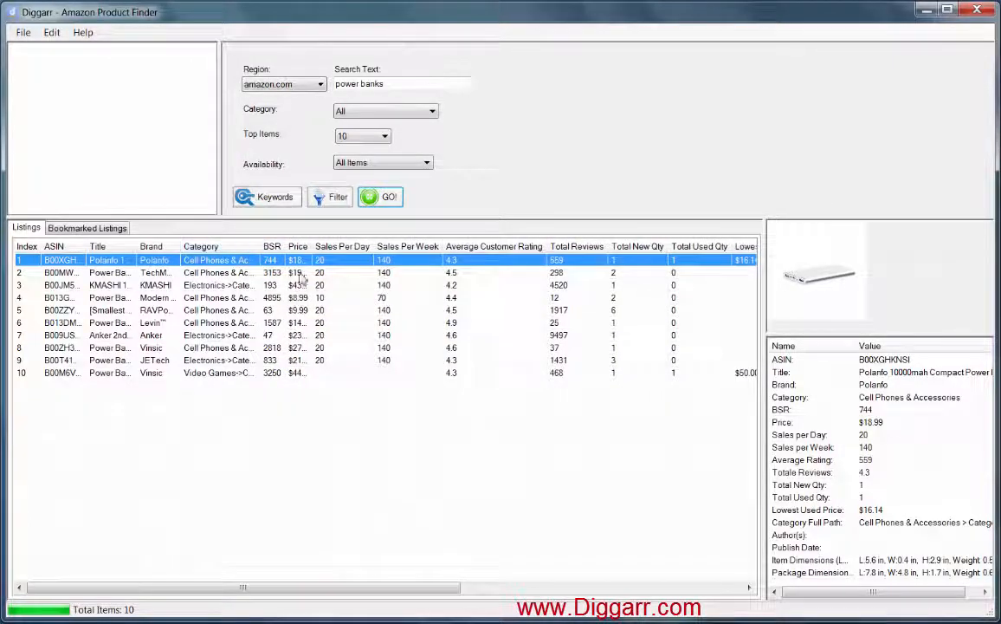
# Step: Widen the BSR, Price and Sales Per Day columns so that their values show in full
pyautogui.moveTo(287, 246); pyautogui.dragTo(304, 246)
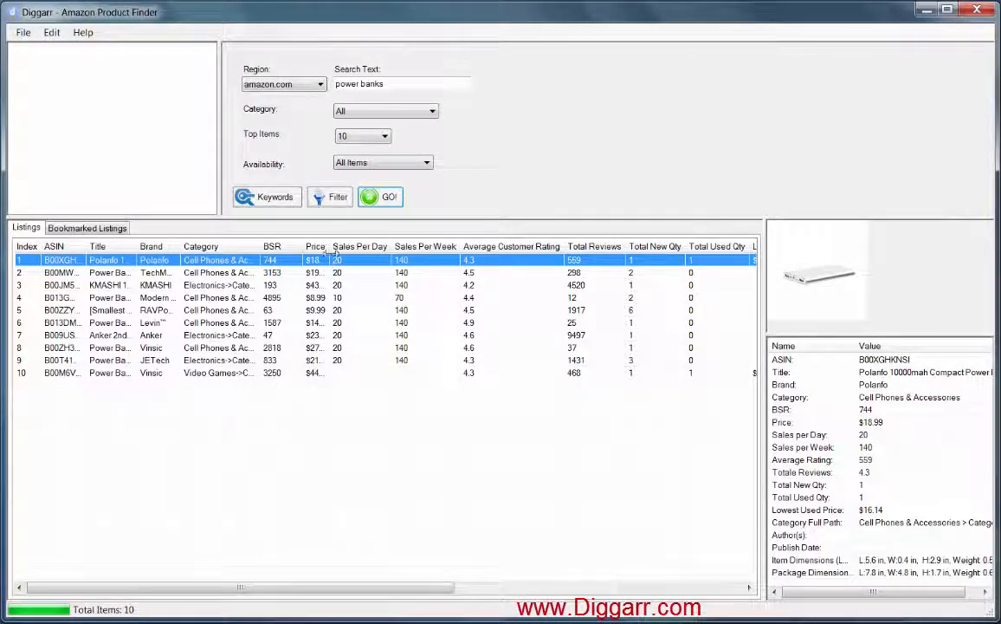
pyautogui.moveTo(330, 246); pyautogui.dragTo(345, 246)
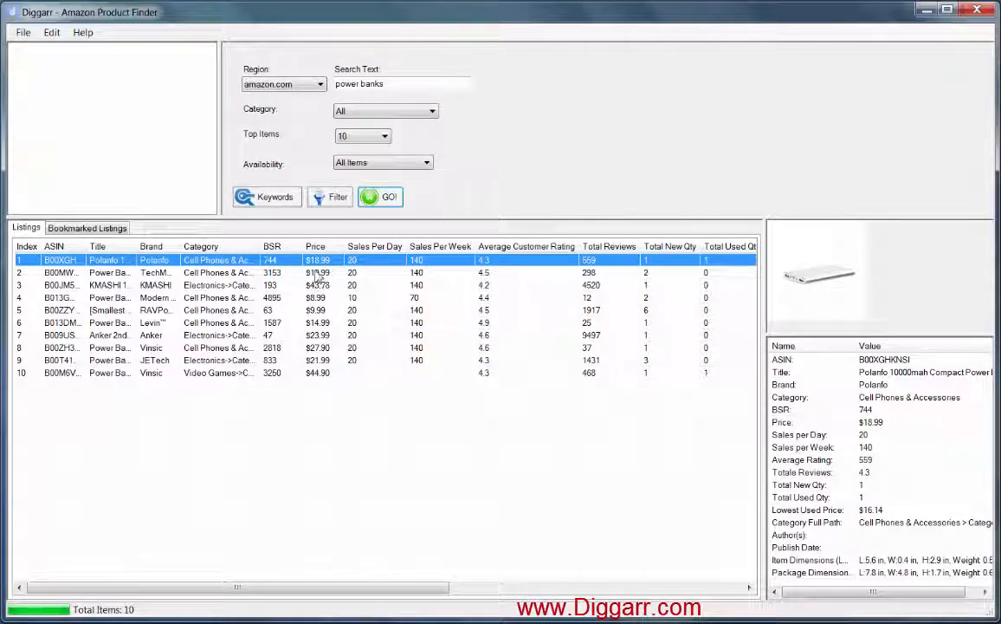
pyautogui.moveTo(407, 247); pyautogui.dragTo(409, 249)
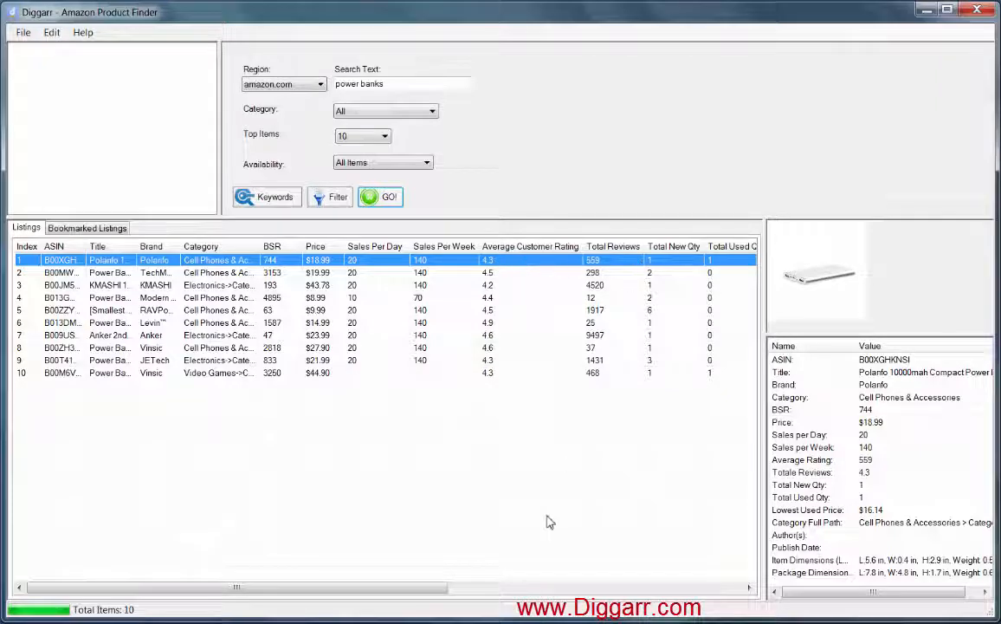
# Step: Read the full category paths, including the KMASHI listing's, by temporarily widening the Category Path column
pyautogui.moveTo(369, 588); pyautogui.dragTo(522, 589)
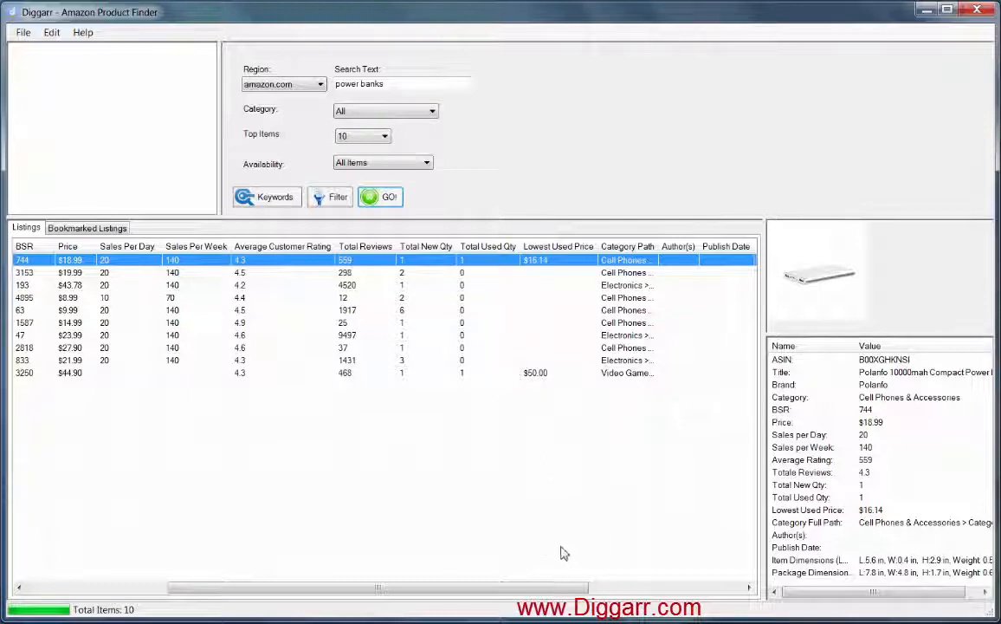
pyautogui.moveTo(369, 587); pyautogui.dragTo(483, 587)
pyautogui.moveTo(456, 247); pyautogui.dragTo(750, 260)
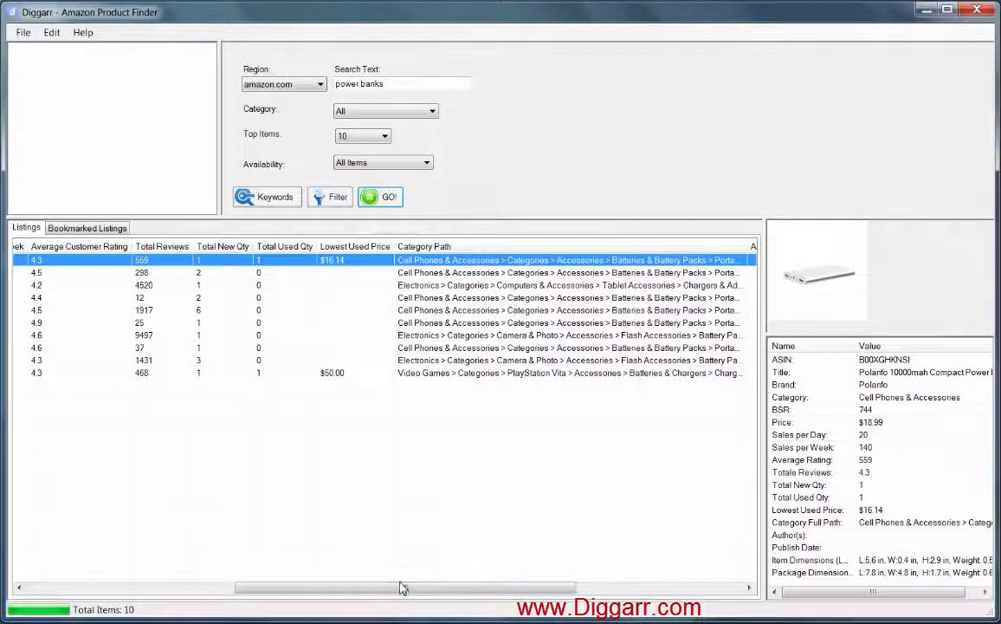
pyautogui.moveTo(405, 587); pyautogui.dragTo(528, 587)
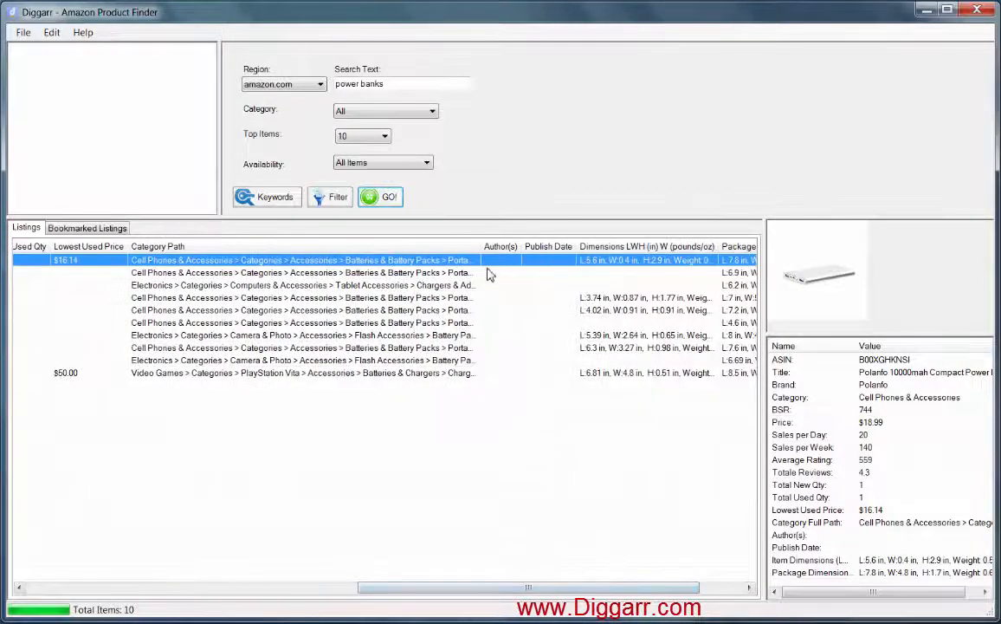
pyautogui.moveTo(480, 246); pyautogui.dragTo(655, 247)
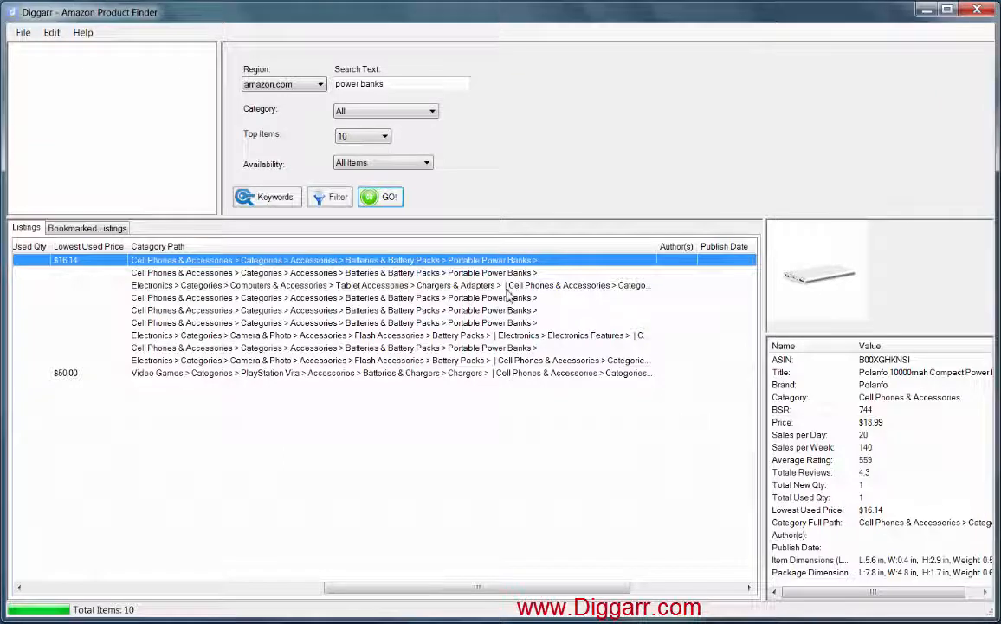
pyautogui.click(187, 287)
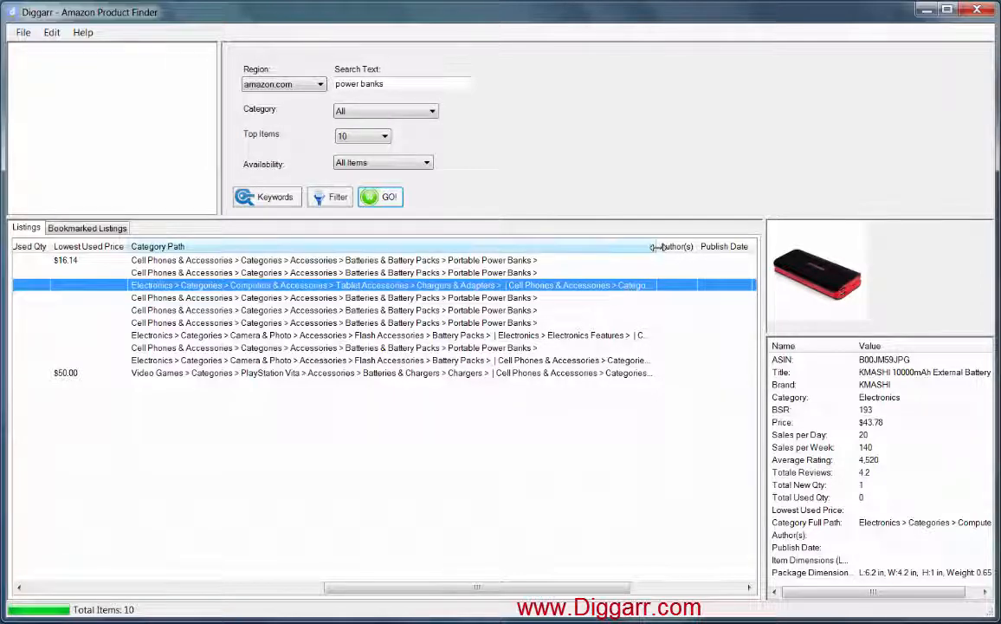
pyautogui.moveTo(656, 246); pyautogui.dragTo(468, 260)
# Step: Widen the item Dimensions column enough to read the size and weight of each product
pyautogui.moveTo(518, 593); pyautogui.dragTo(596, 593)
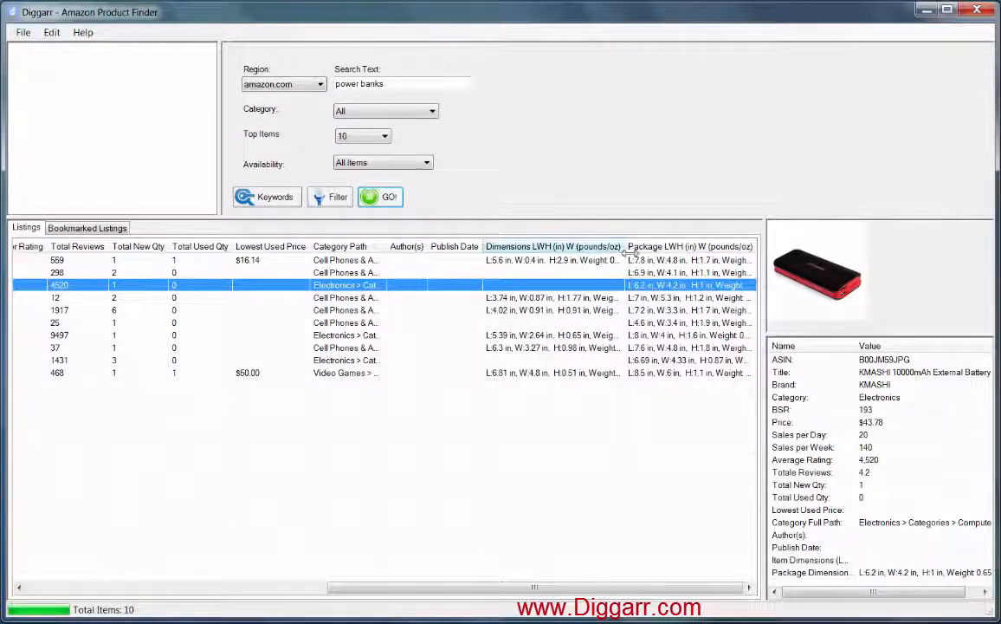
pyautogui.moveTo(624, 246); pyautogui.dragTo(670, 248)
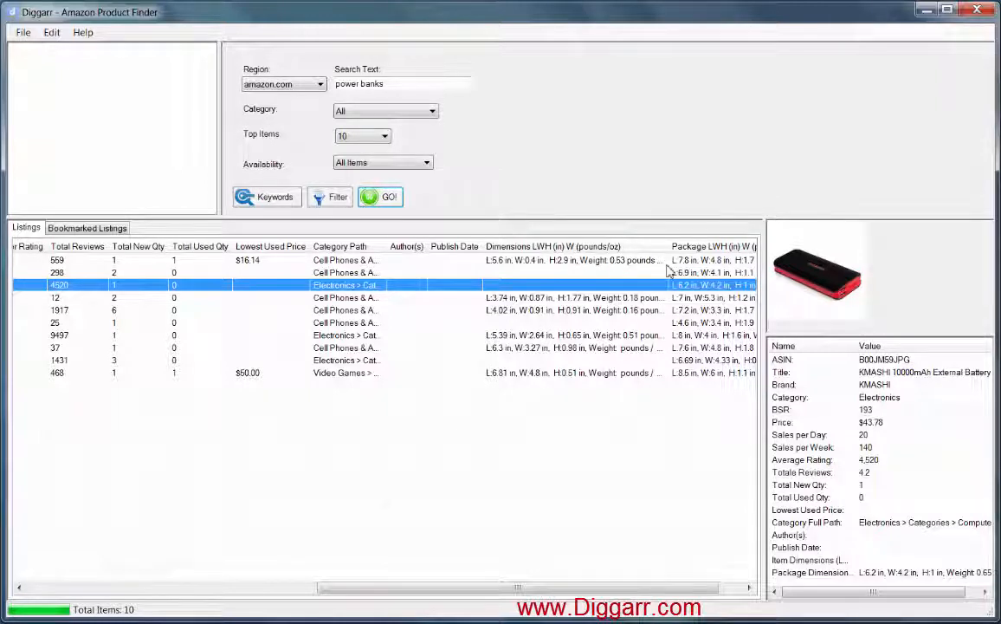
pyautogui.moveTo(669, 246); pyautogui.dragTo(679, 249)
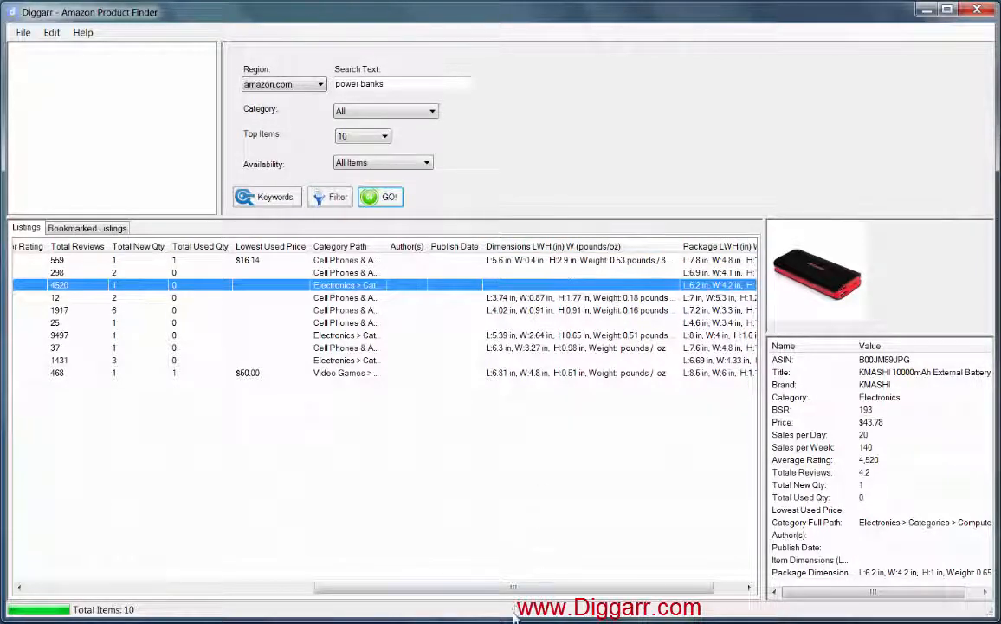
# Step: Widen the Package dimensions column of the listings enough to read each product's package size and weight
pyautogui.moveTo(513, 588); pyautogui.dragTo(632, 589)
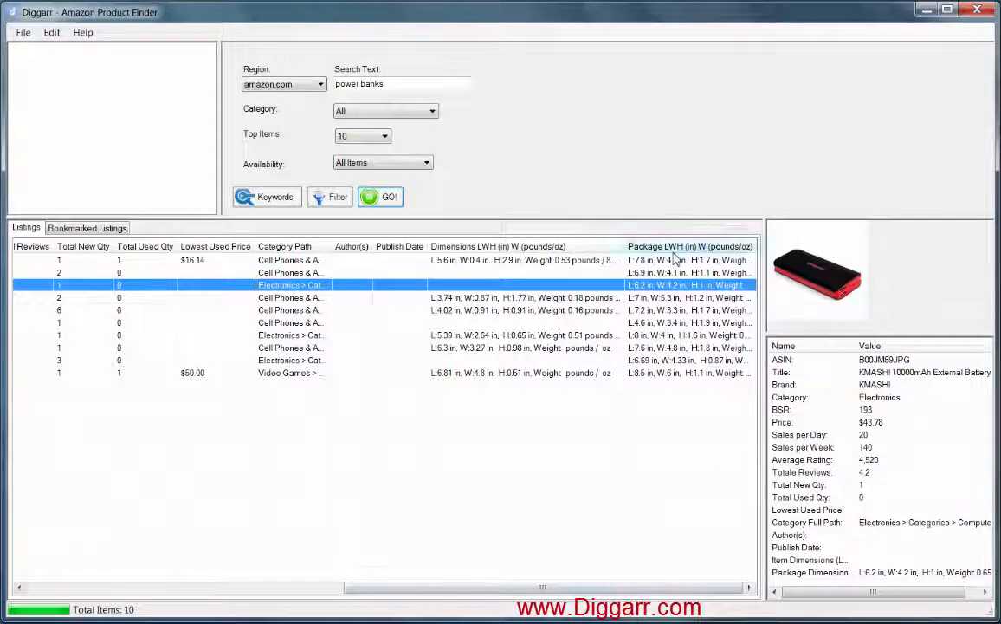
pyautogui.moveTo(756, 247); pyautogui.dragTo(802, 247)
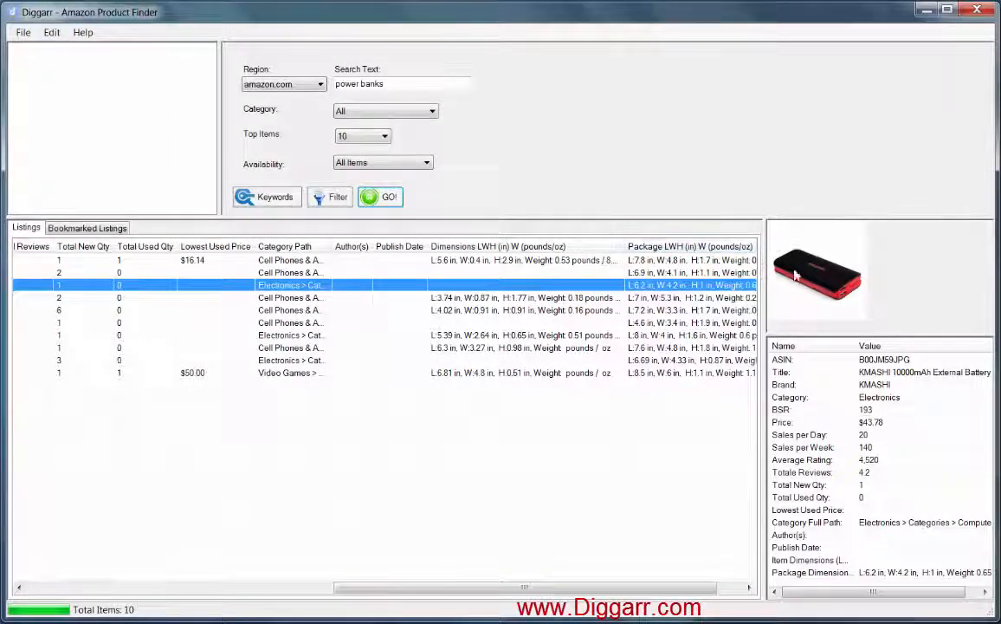
pyautogui.moveTo(599, 588); pyautogui.dragTo(678, 593)
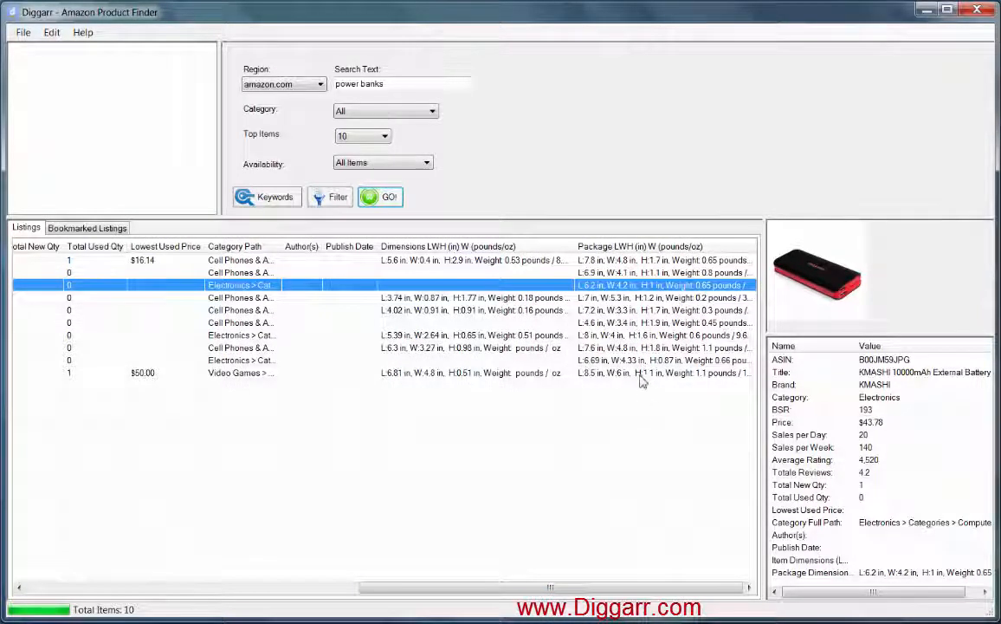
# Step: Inspect the details of the Modern Portable and Levin listings in turn, widening the Name column of the item details
pyautogui.click(426, 299)
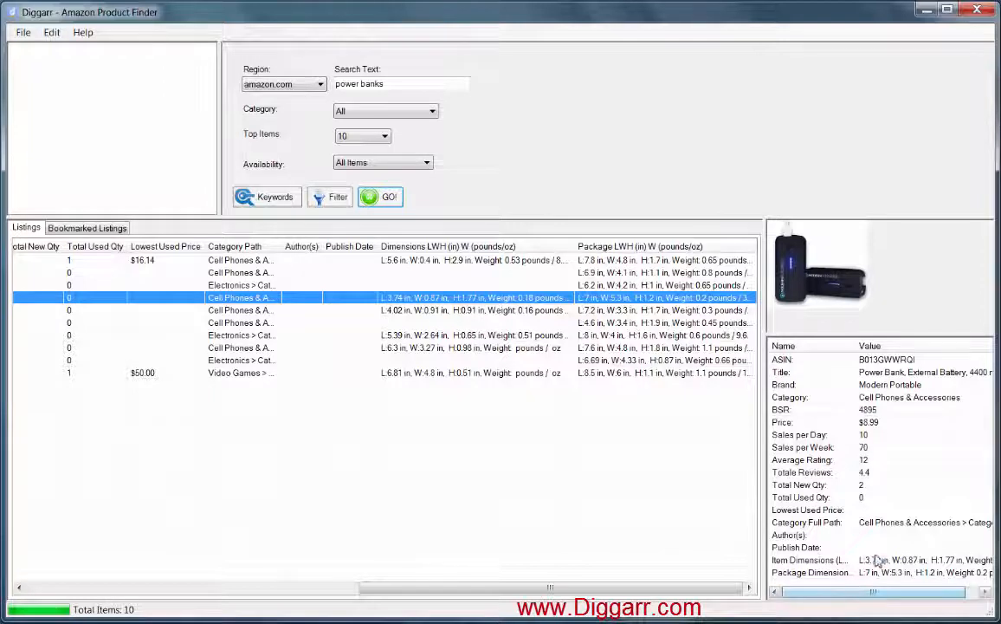
pyautogui.moveTo(883, 597)
pyautogui.mouseDown()
pyautogui.moveTo(963, 596)
pyautogui.moveTo(871, 604)
pyautogui.mouseUp()
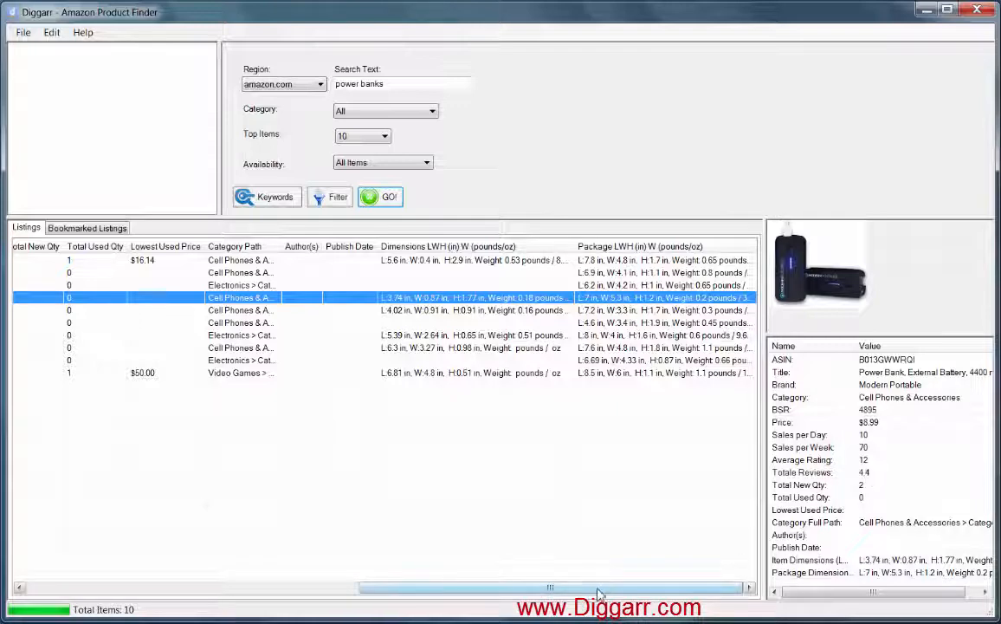
pyautogui.moveTo(598, 593); pyautogui.dragTo(279, 589)
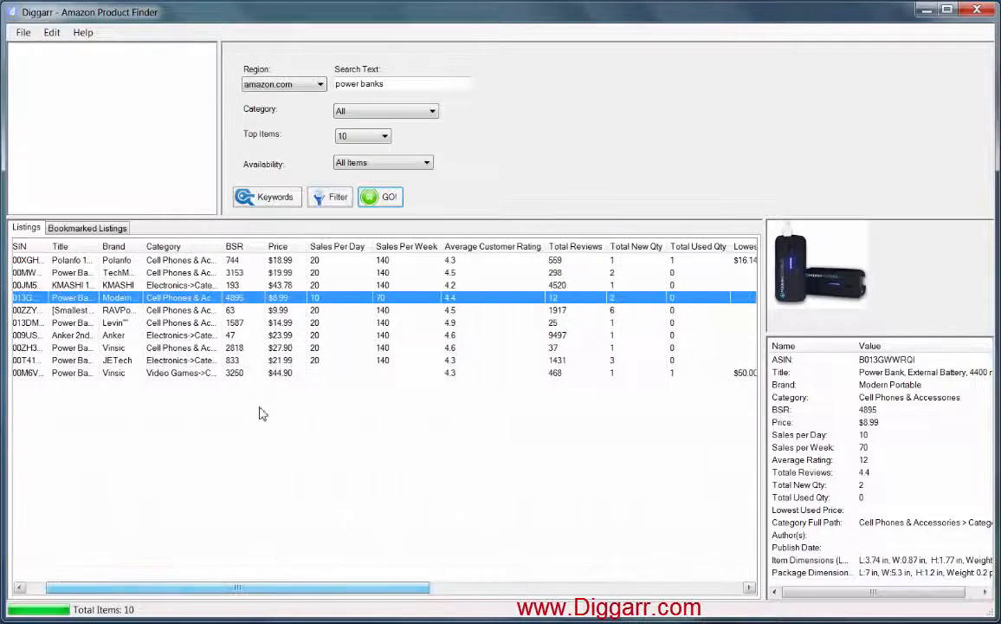
pyautogui.click(227, 324)
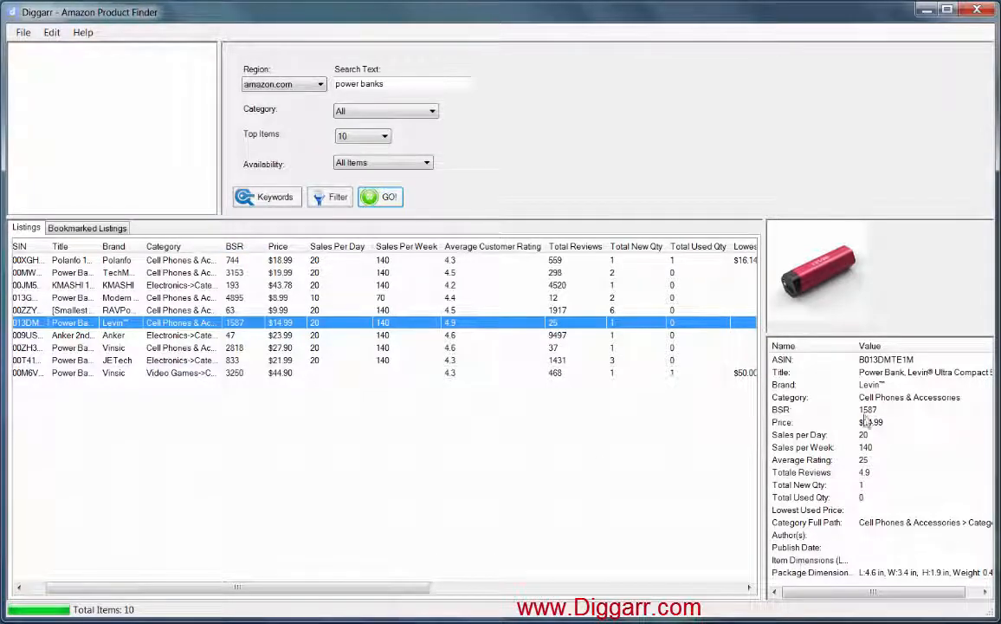
pyautogui.moveTo(867, 345)
pyautogui.mouseDown()
pyautogui.moveTo(830, 346)
pyautogui.moveTo(869, 348)
pyautogui.mouseUp()
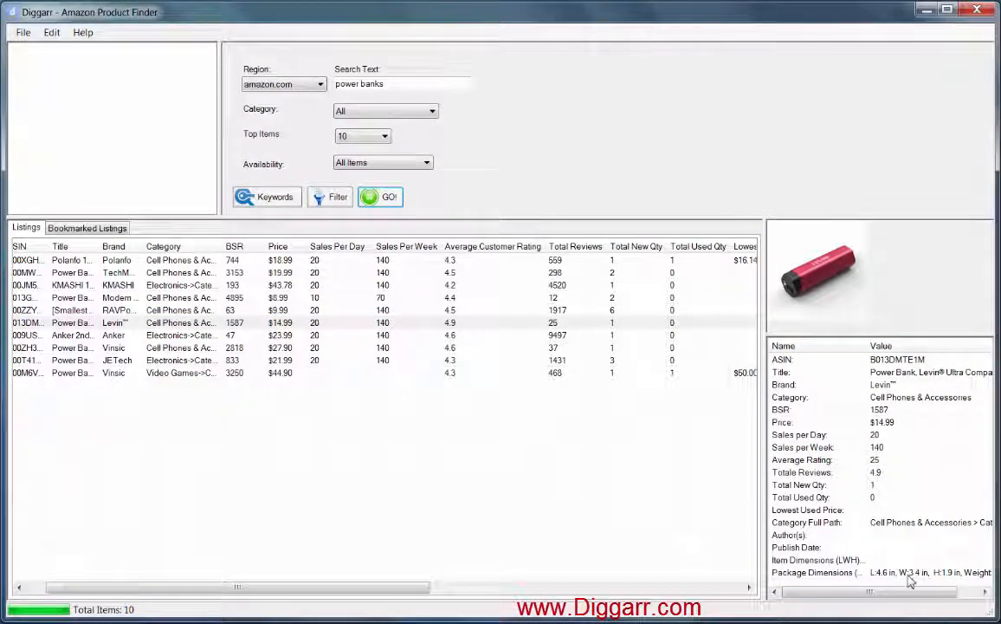
pyautogui.click(827, 522)
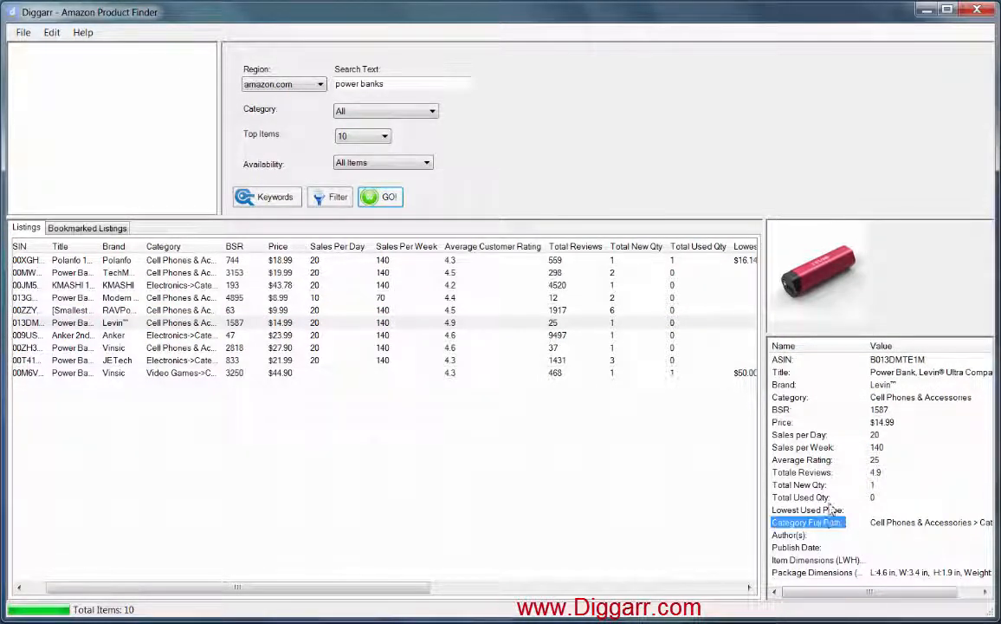
pyautogui.click(831, 499)
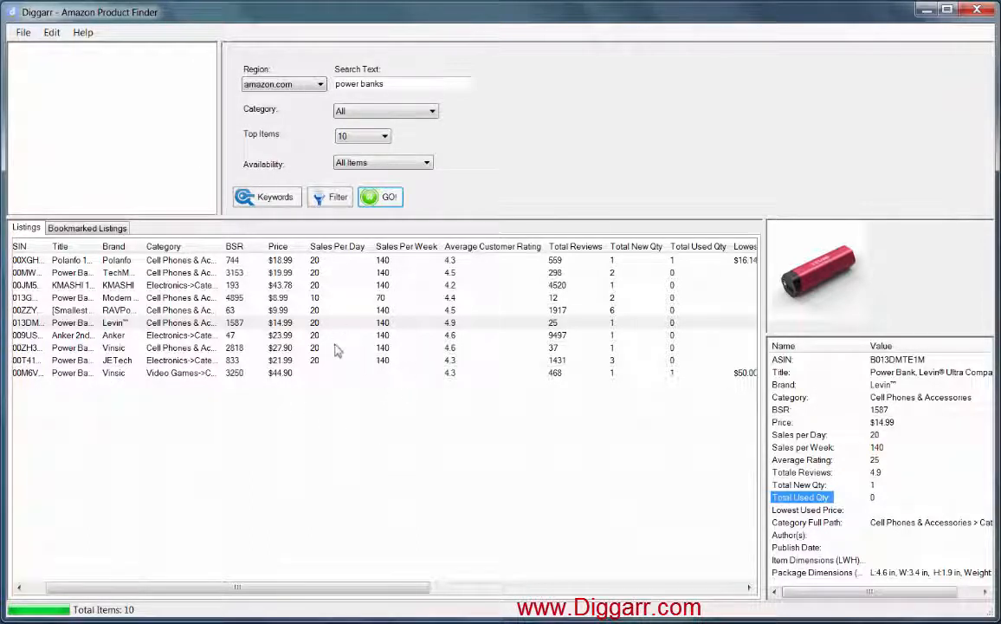
# Step: Show the Modern Portable listing's item details page in an enlarged window, read down to its Product Details, and put the window away
pyautogui.rightClick(357, 299)
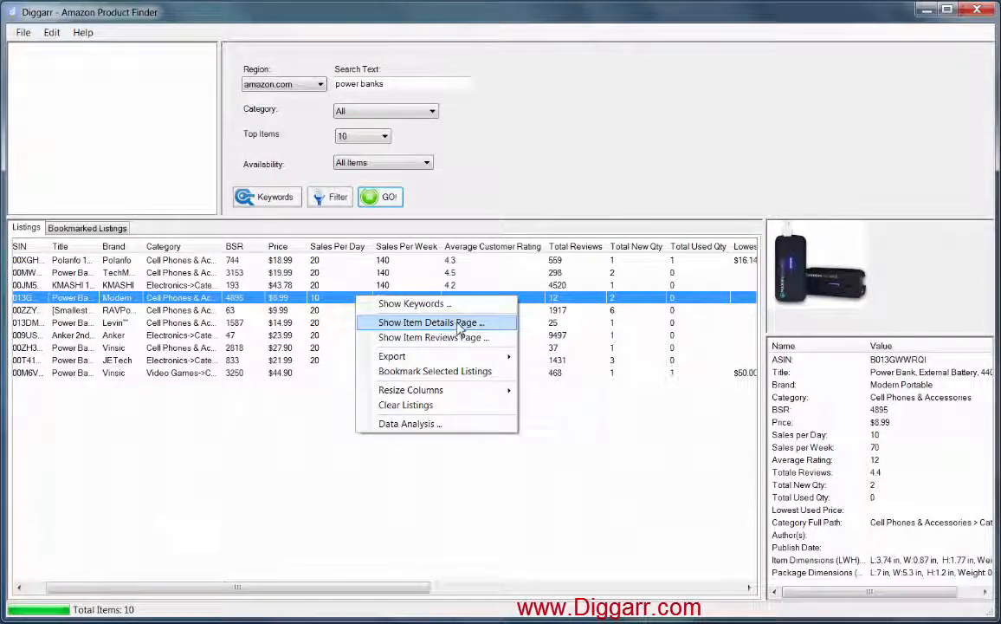
pyautogui.click(479, 323)
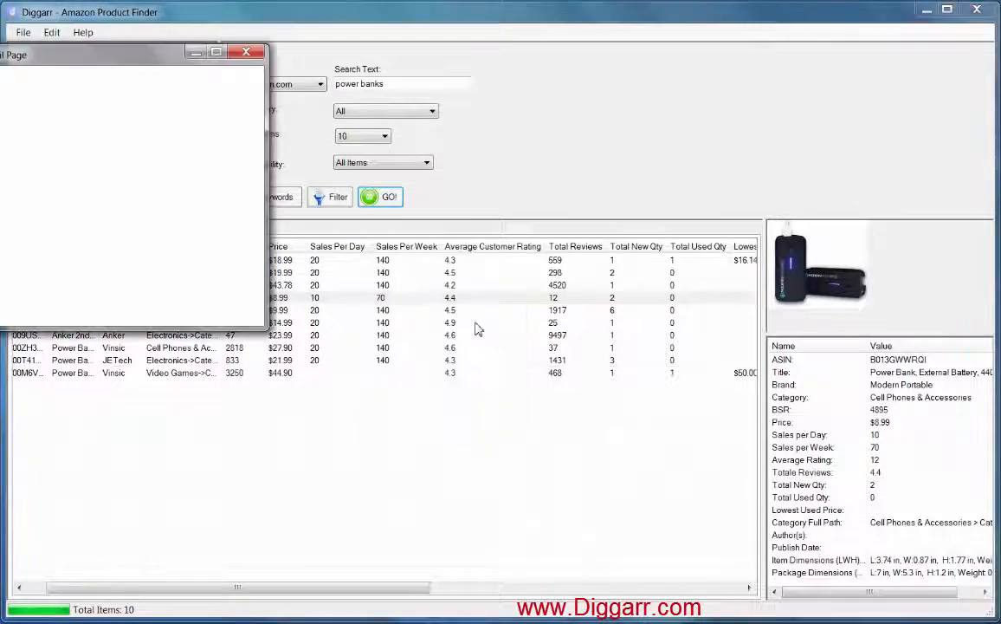
pyautogui.moveTo(161, 59); pyautogui.dragTo(310, 65)
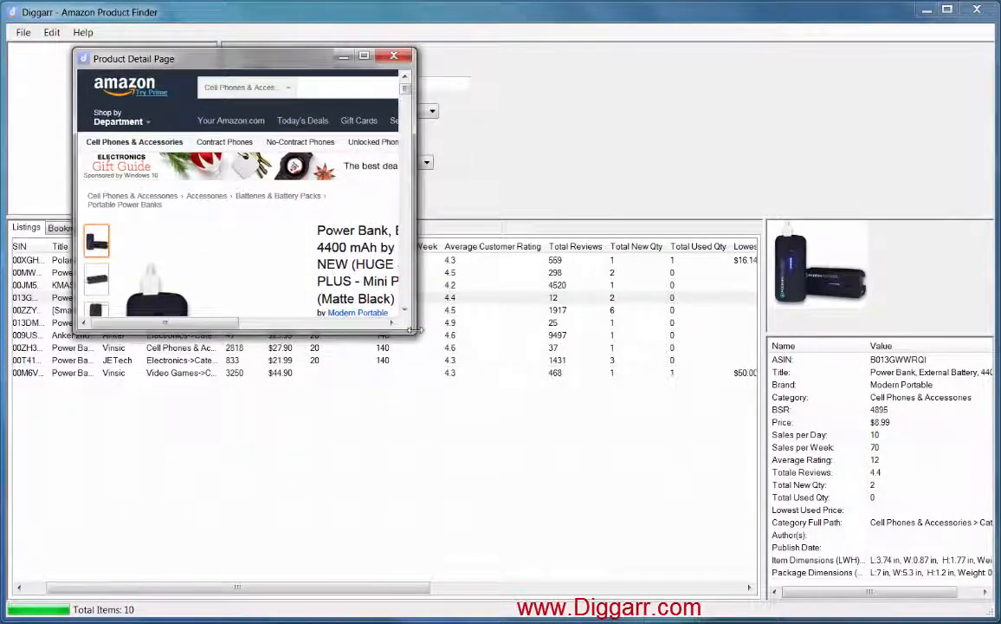
pyautogui.moveTo(414, 330); pyautogui.dragTo(594, 573)
pyautogui.moveTo(589, 102); pyautogui.dragTo(593, 173)
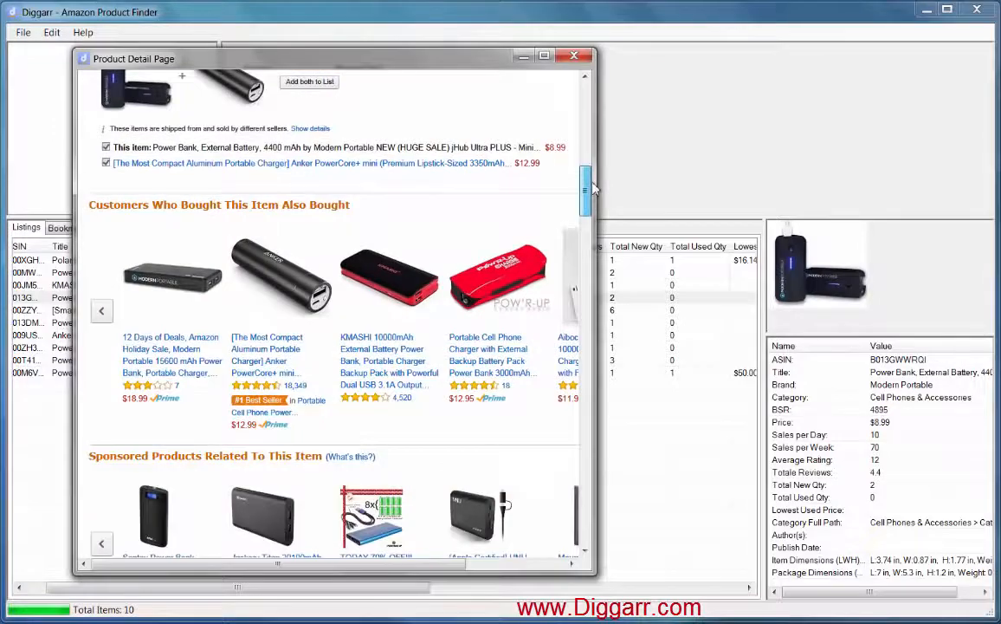
pyautogui.moveTo(592, 189); pyautogui.dragTo(596, 256)
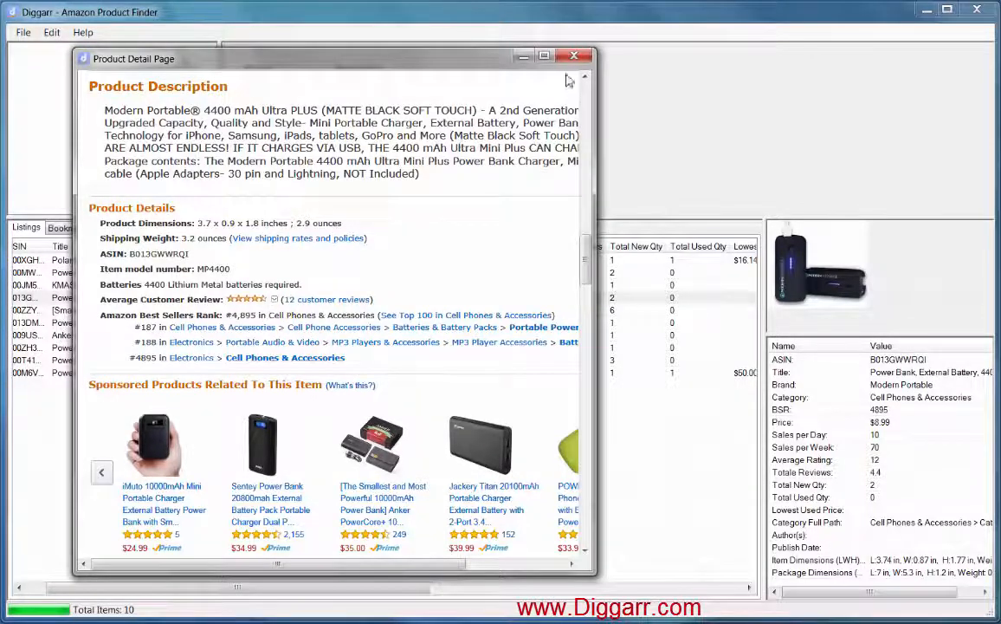
pyautogui.click(523, 57)
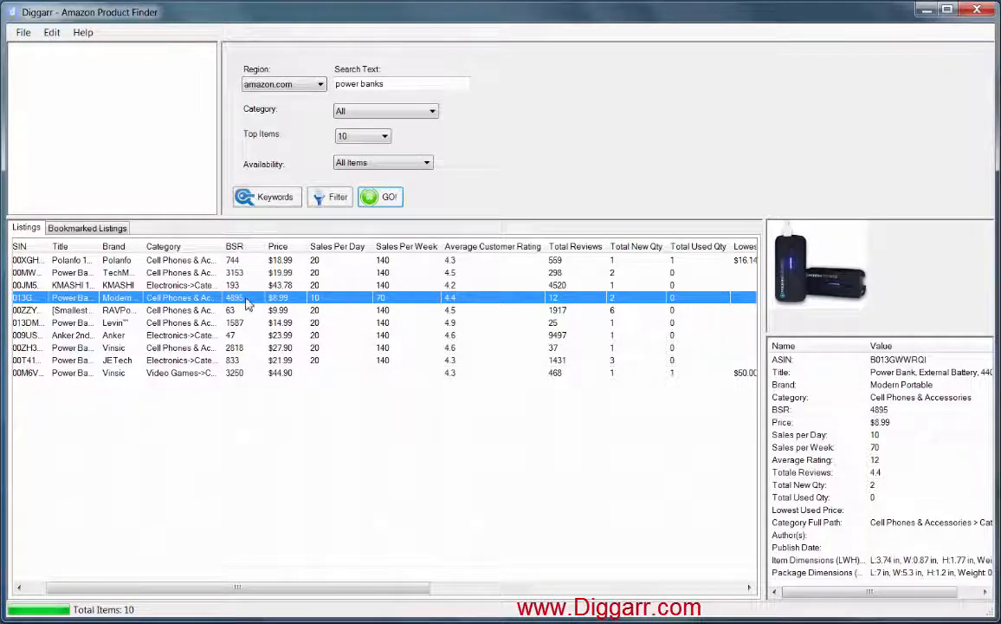
# Step: Show the item reviews page of the Modern Portable listing, enlarging and repositioning its window for reading
pyautogui.rightClick(344, 296)
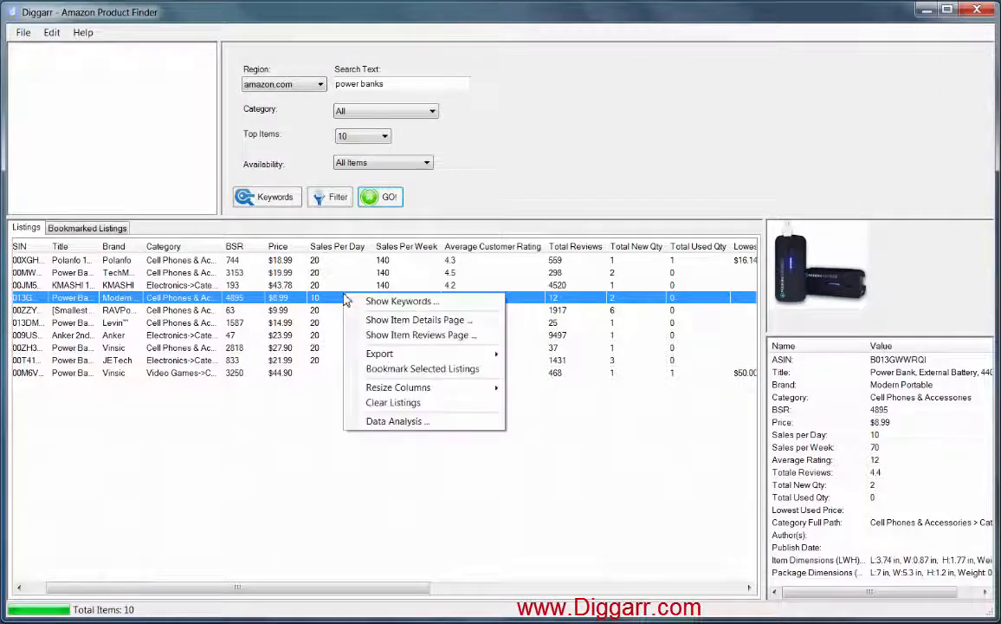
pyautogui.click(433, 343)
pyautogui.moveTo(182, 98); pyautogui.dragTo(686, 102)
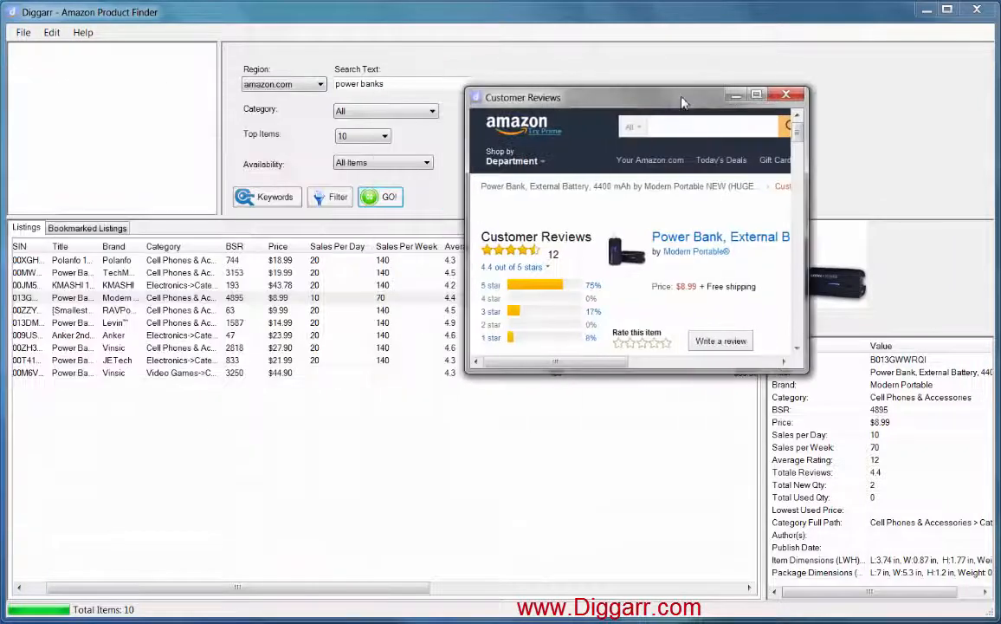
pyautogui.moveTo(706, 465); pyautogui.dragTo(708, 491)
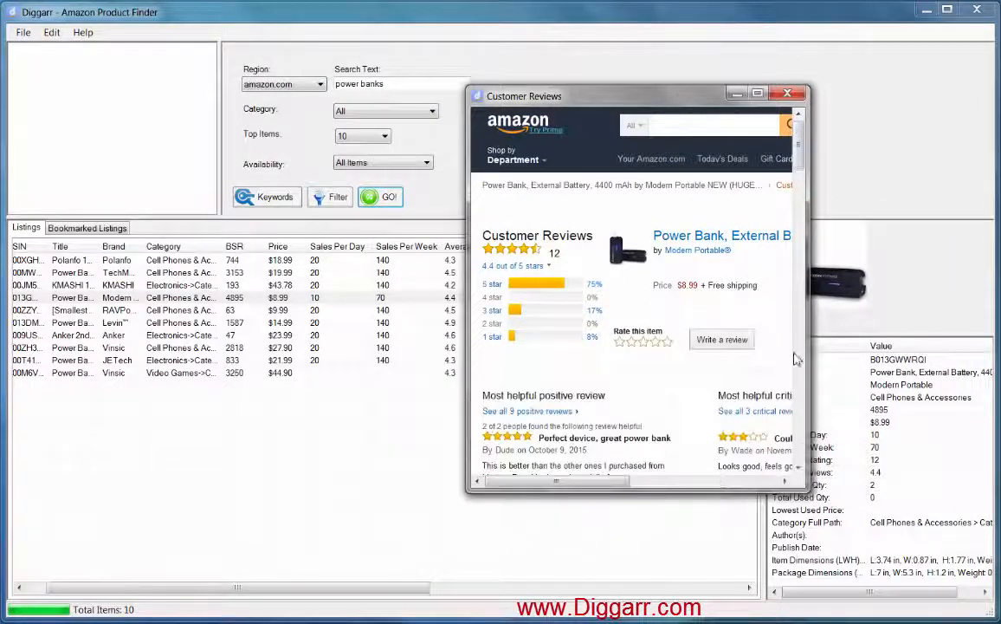
pyautogui.moveTo(810, 173); pyautogui.dragTo(893, 146)
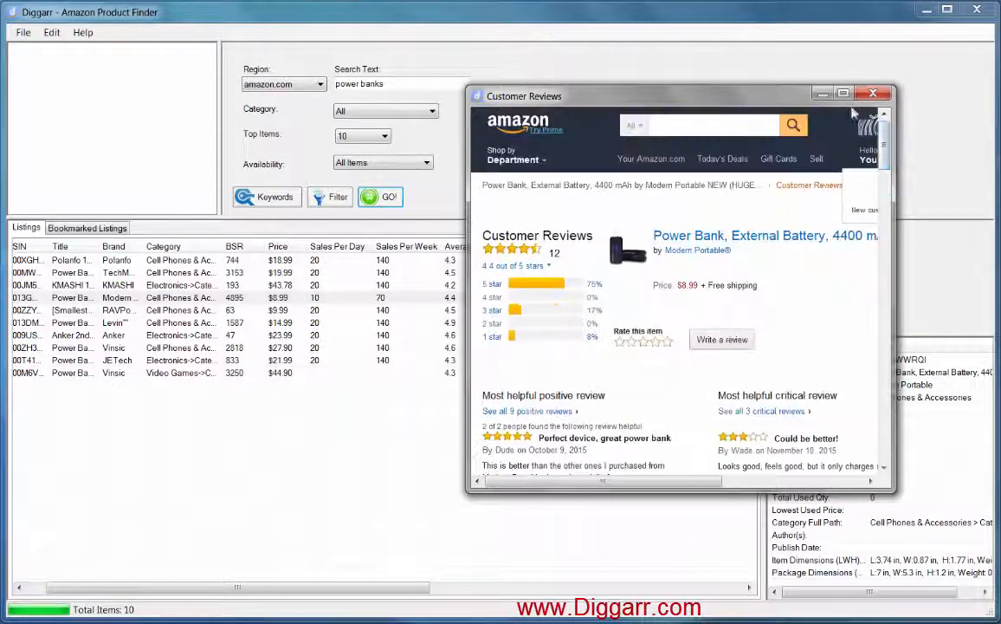
pyautogui.moveTo(788, 102); pyautogui.dragTo(596, 63)
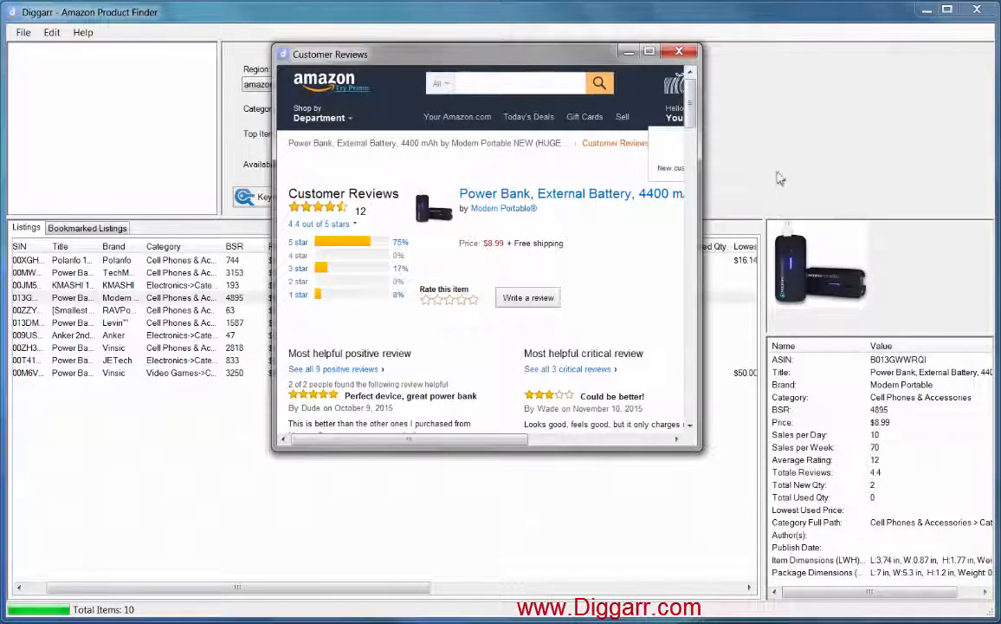
# Step: Read through the individual customer reviews and the rating summary, and put the reviews window away
pyautogui.moveTo(695, 117); pyautogui.dragTo(712, 267)
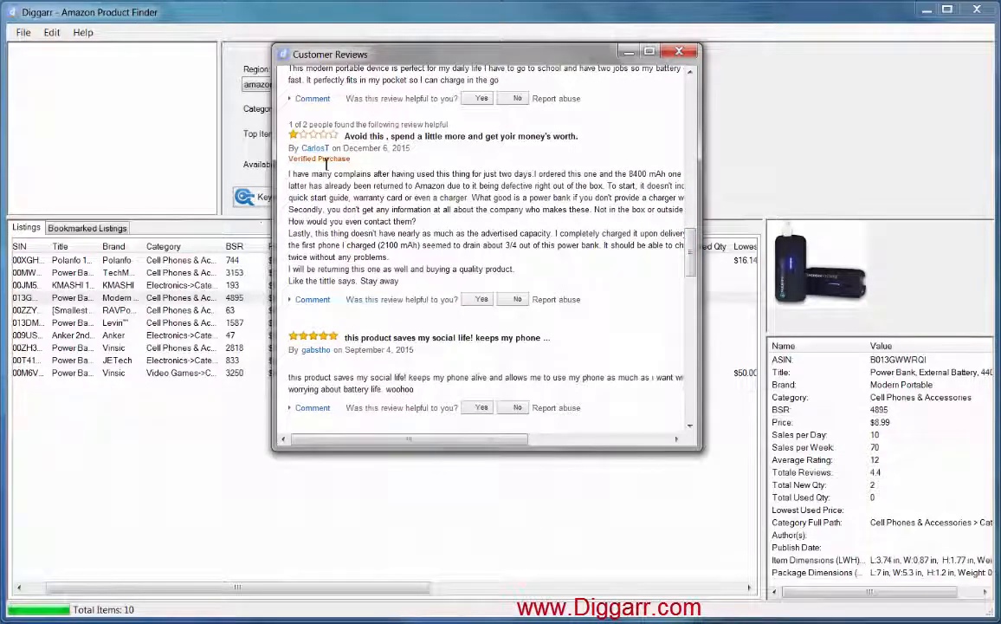
pyautogui.moveTo(690, 251); pyautogui.dragTo(700, 118)
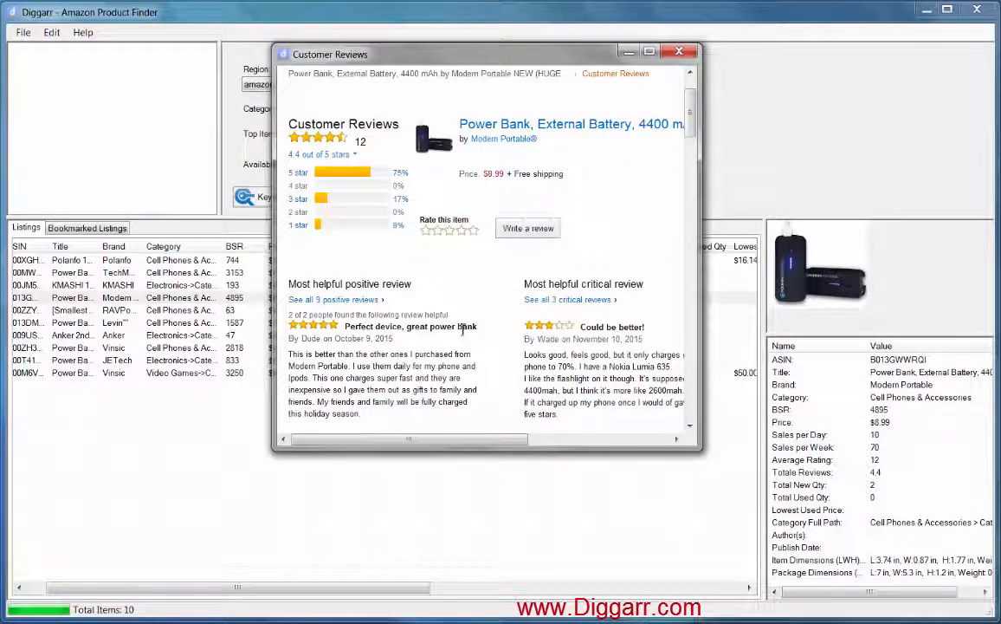
pyautogui.moveTo(700, 135); pyautogui.dragTo(801, 73)
pyautogui.click(795, 54)
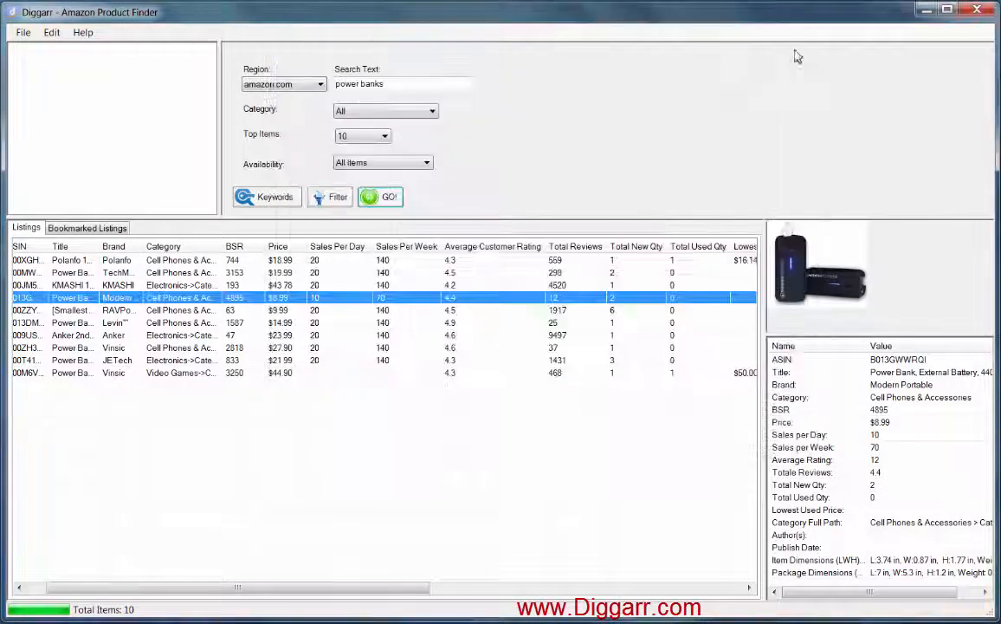
pyautogui.rightClick(317, 322)
pyautogui.moveTo(362, 382)
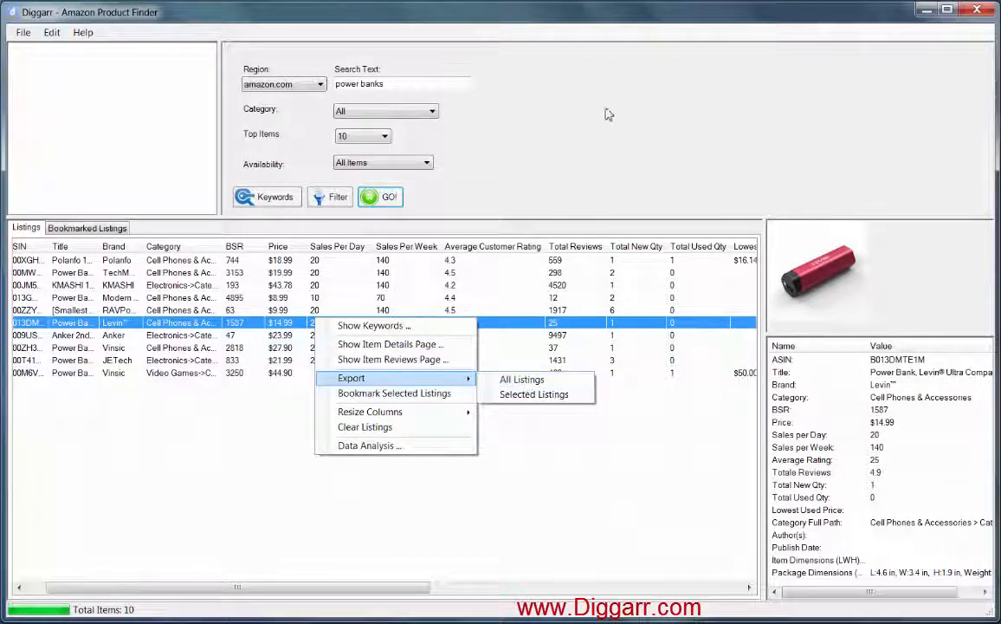
pyautogui.click(591, 135)
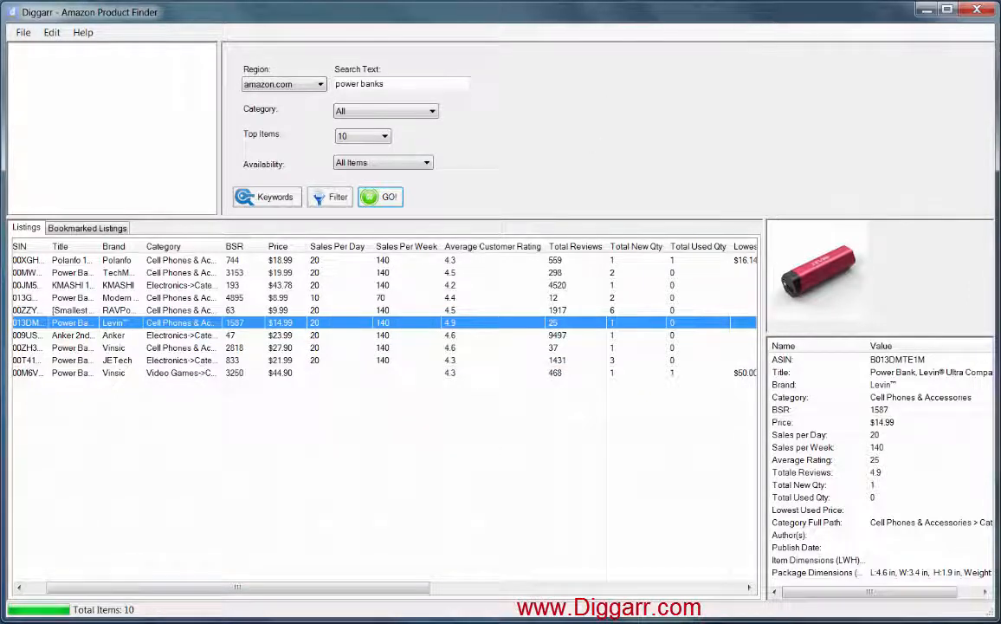
# Step: Launch Notepad with an empty document and minimize it to return to the product listings
pyautogui.press('super')
pyautogui.write('not')
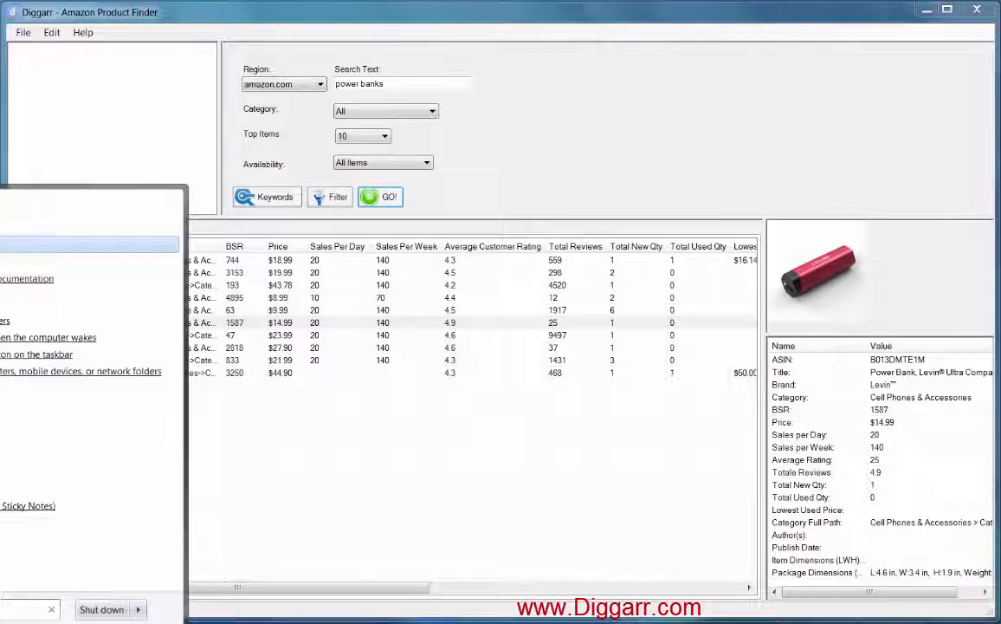
pyautogui.press('Return')
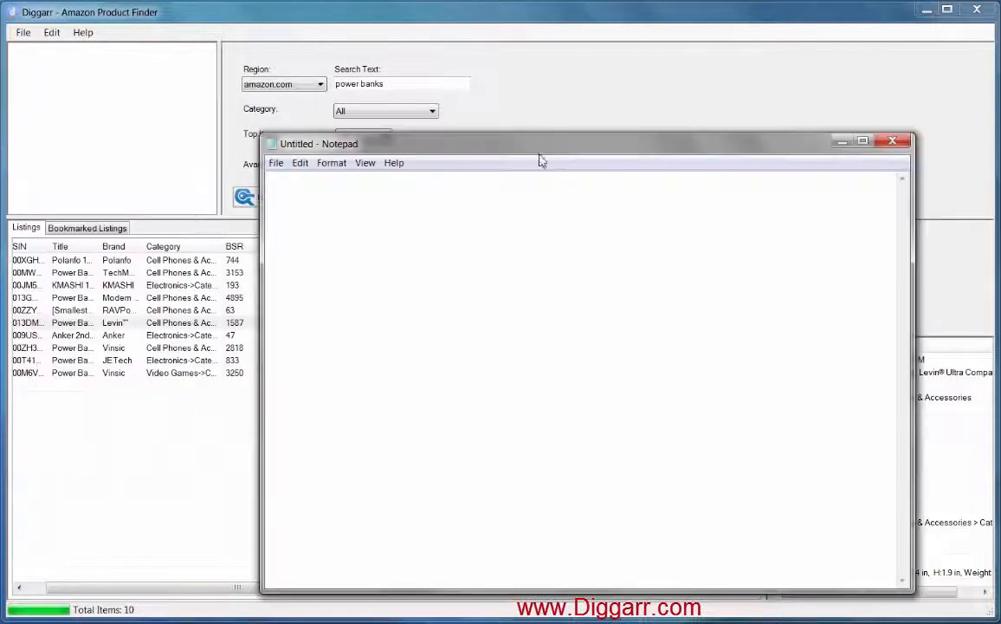
pyautogui.click(843, 141)
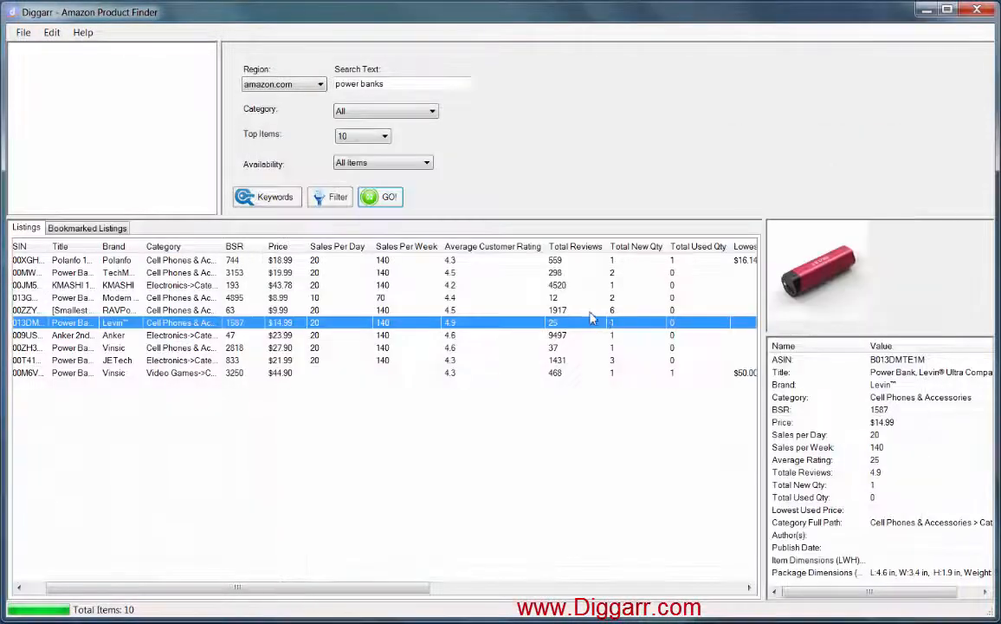
# Step: Export all listings to the clipboard
pyautogui.rightClick(341, 312)
pyautogui.moveTo(450, 371)
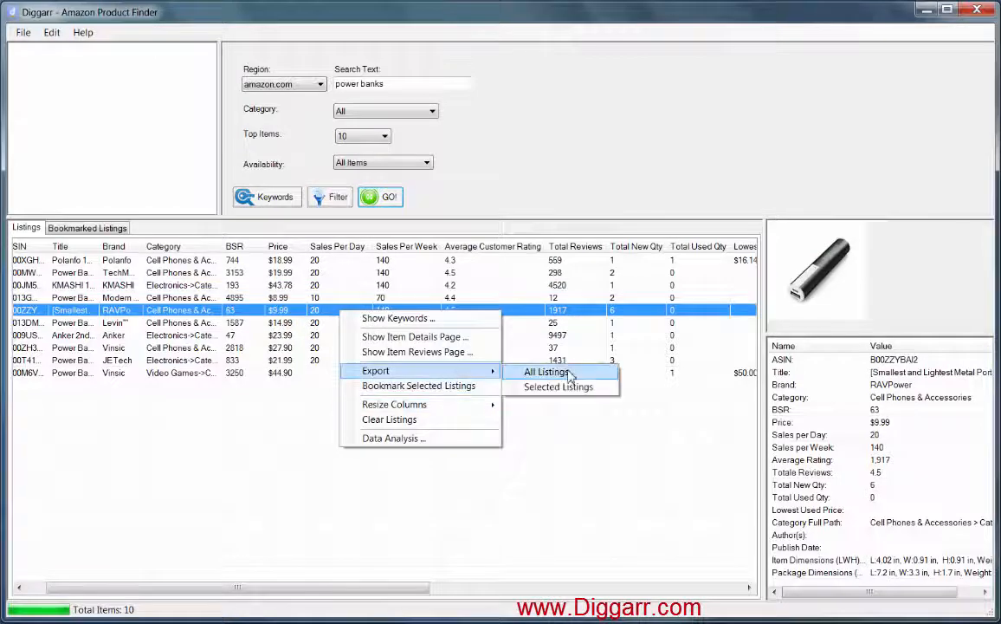
pyautogui.click(546, 372)
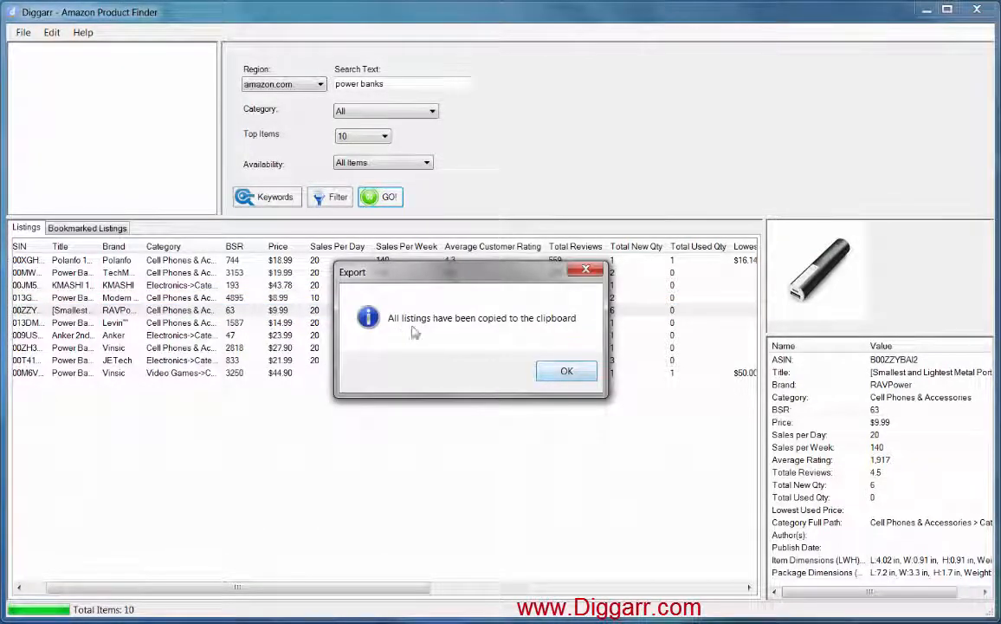
pyautogui.click(566, 372)
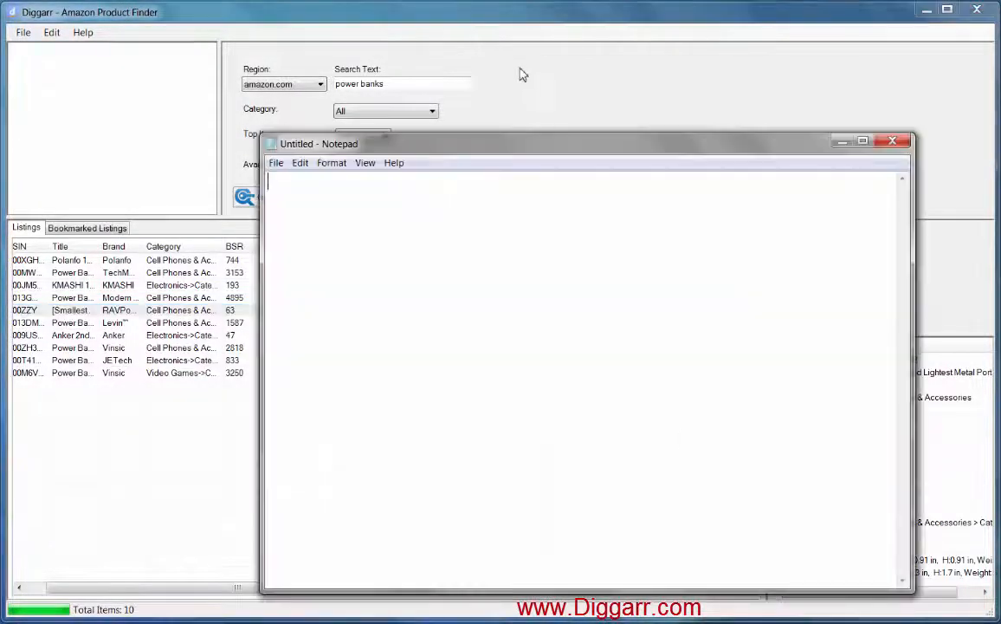
# Step: Paste the exported listings into the empty Notepad document and widen its window
pyautogui.moveTo(551, 150); pyautogui.dragTo(469, 100)
pyautogui.rightClick(317, 176)
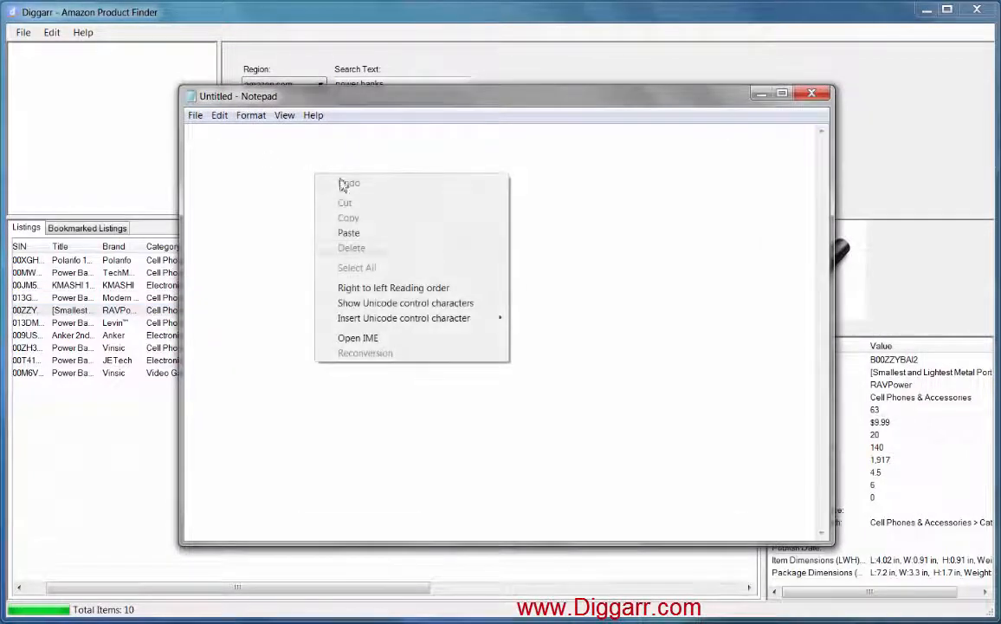
pyautogui.click(407, 232)
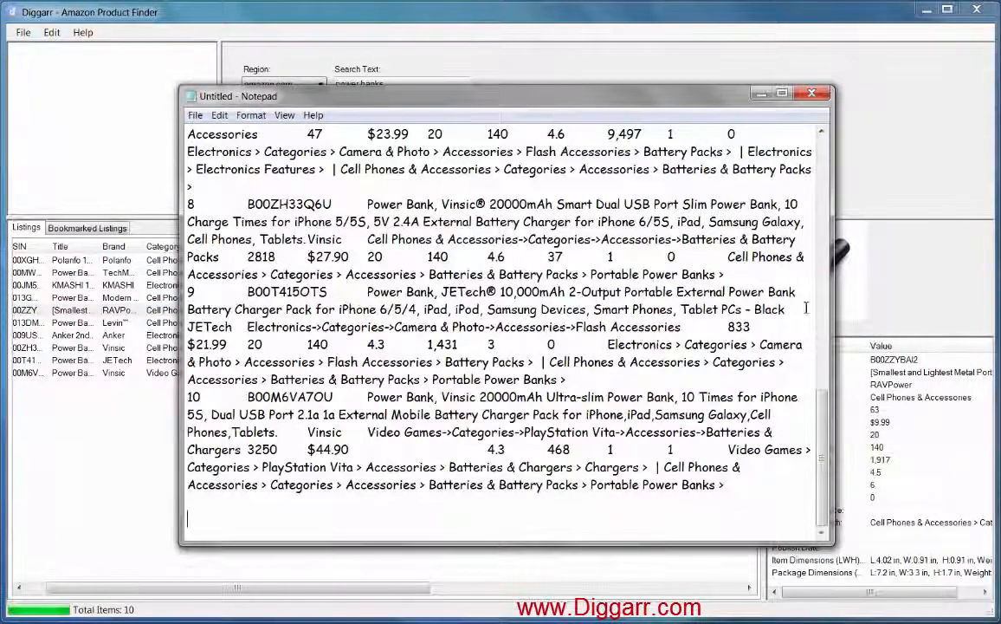
pyautogui.moveTo(833, 307); pyautogui.dragTo(922, 308)
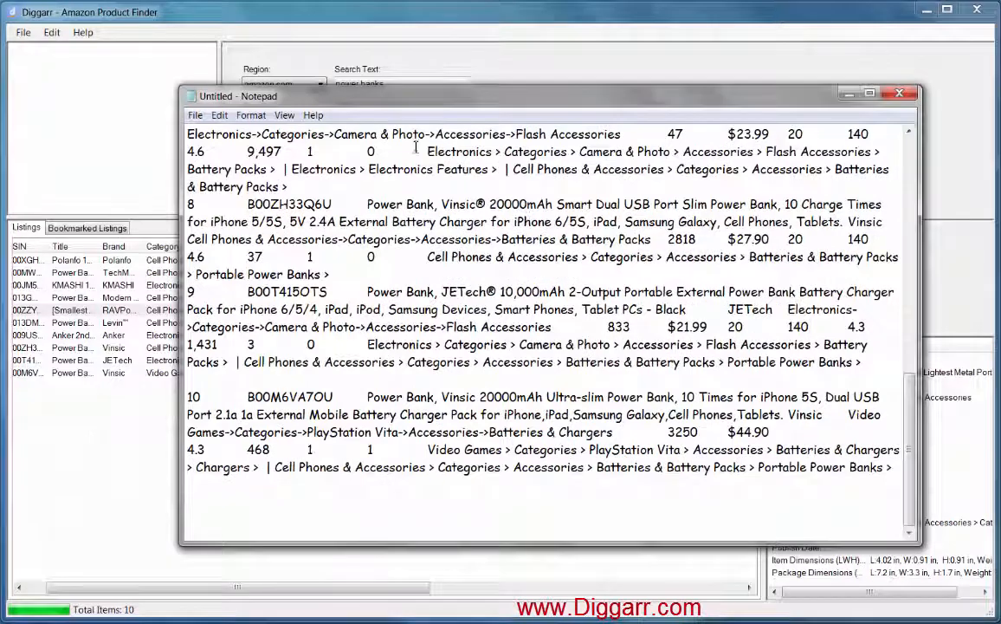
# Step: Turn off Word Wrap in Notepad and look over the exported listing rows
pyautogui.click(250, 115)
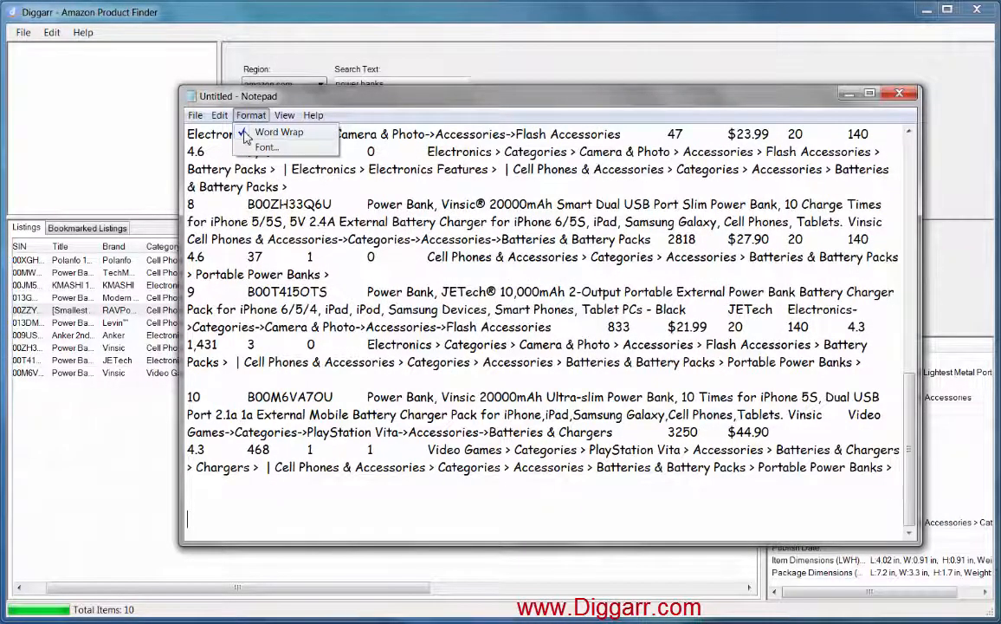
pyautogui.click(246, 137)
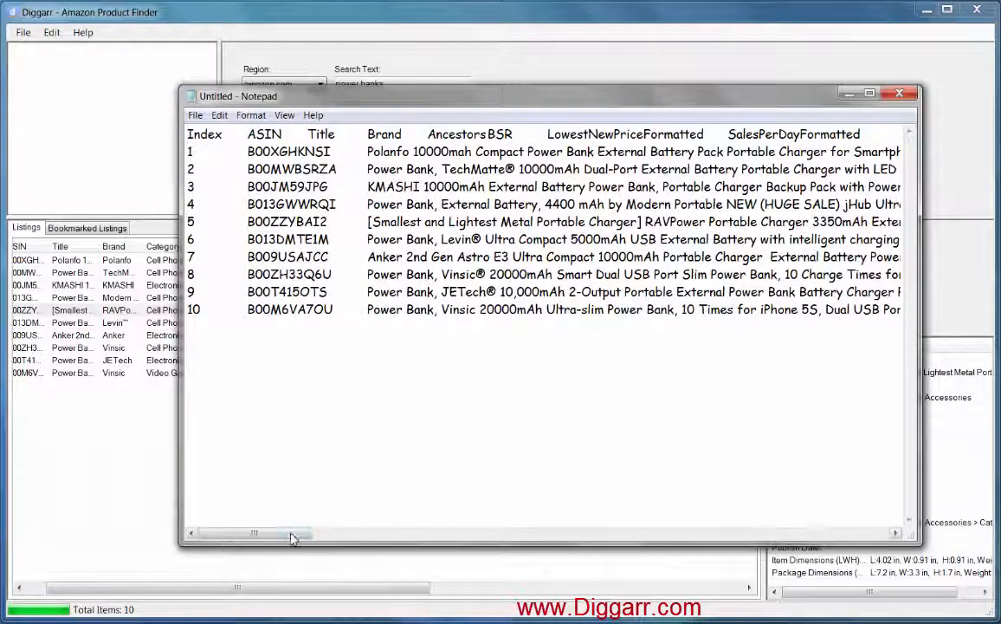
pyautogui.moveTo(254, 532); pyautogui.dragTo(274, 542)
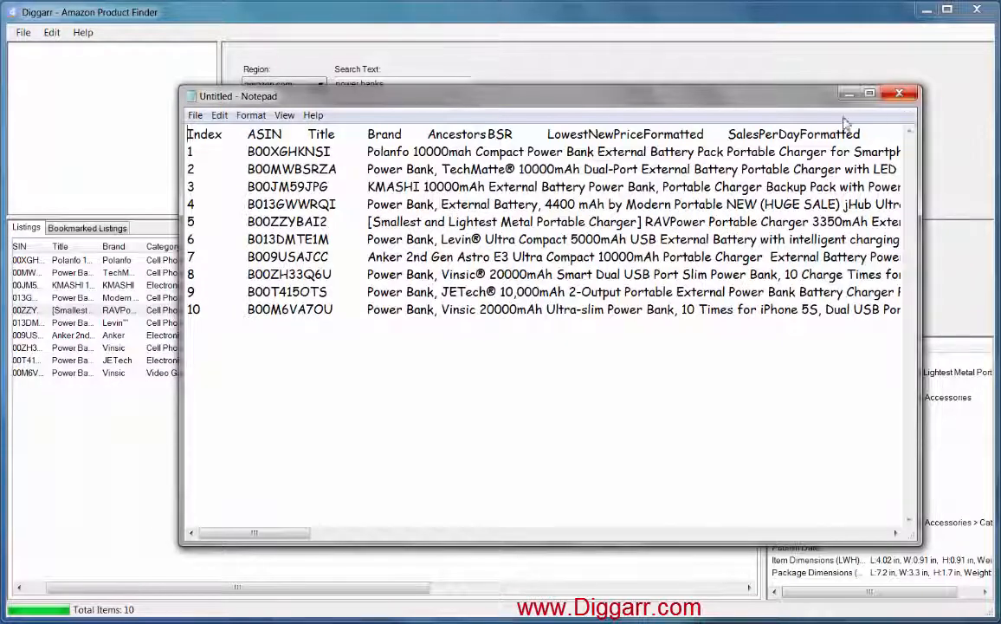
# Step: Clear all exported text from the Notepad document and return to the product finder
pyautogui.hotkey('ctrl', 'a')
pyautogui.press('BackSpace')
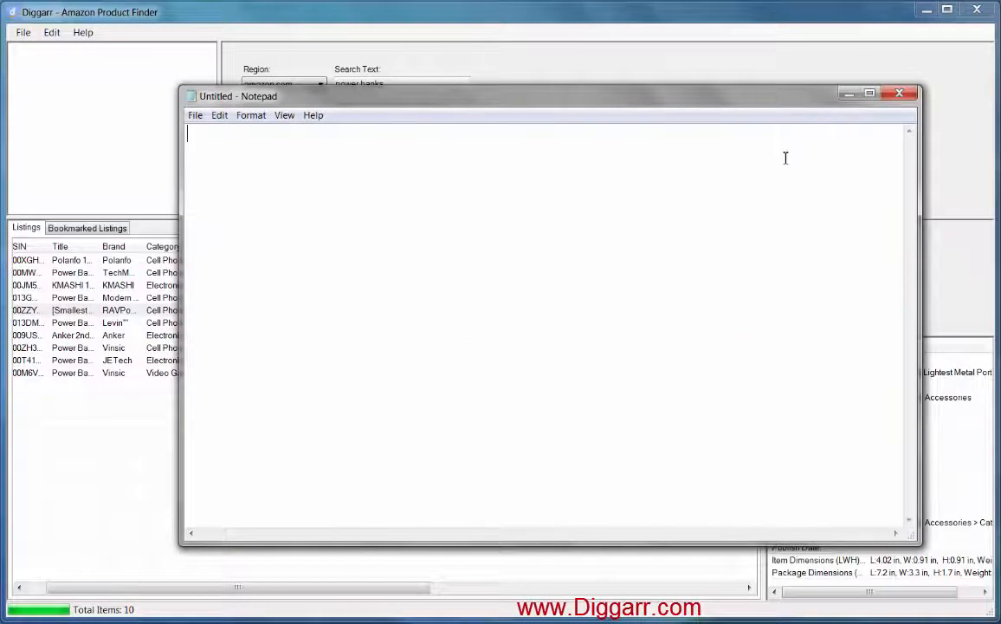
pyautogui.click(722, 28)
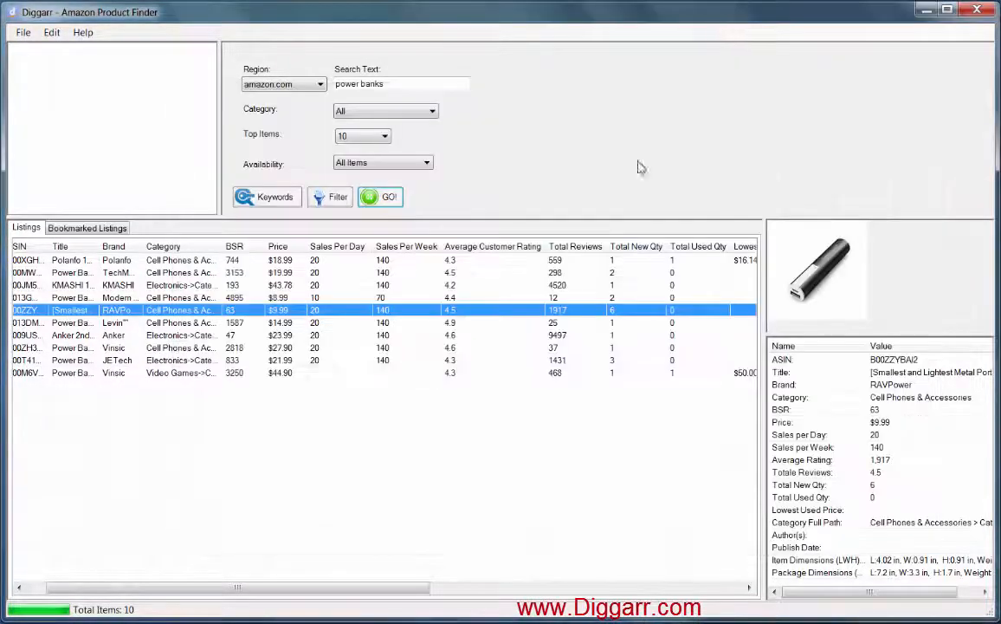
# Step: Select the Polanfo, Modern Portable, Levin and JETech listings and export only the selected listings to the clipboard
pyautogui.click(287, 261)
pyautogui.keyDown('ctrl'); pyautogui.click(285, 298); pyautogui.keyUp('ctrl')
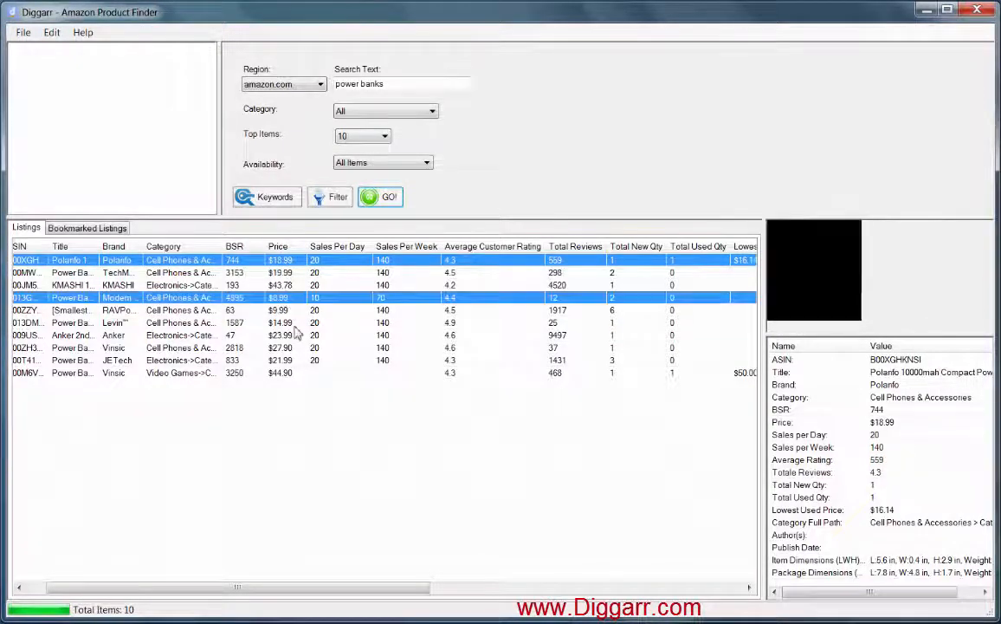
pyautogui.keyDown('ctrl'); pyautogui.click(290, 322); pyautogui.keyUp('ctrl')
pyautogui.keyDown('ctrl'); pyautogui.click(292, 360); pyautogui.keyUp('ctrl')
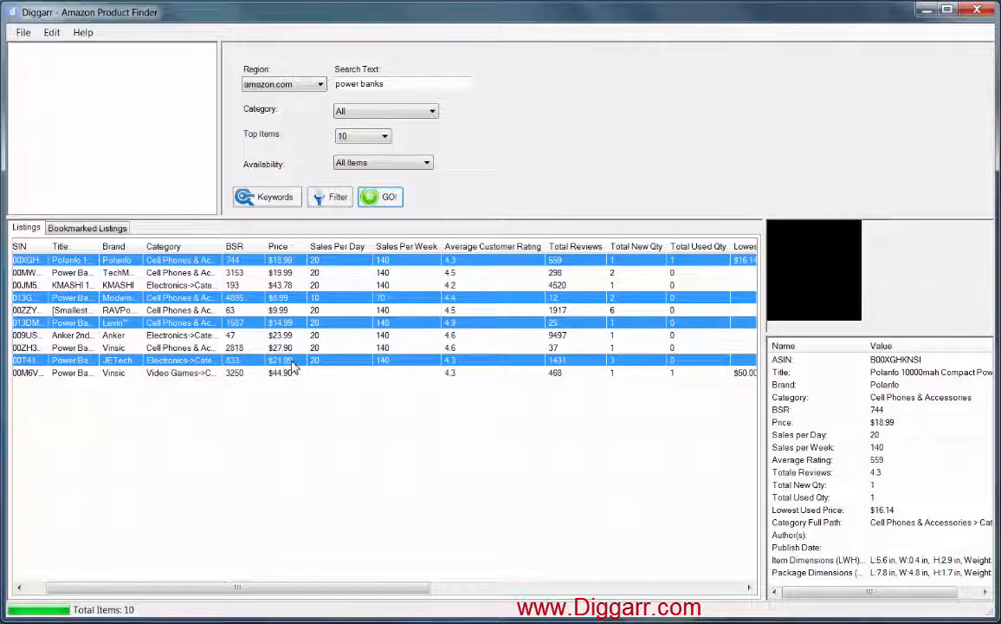
pyautogui.rightClick(292, 364)
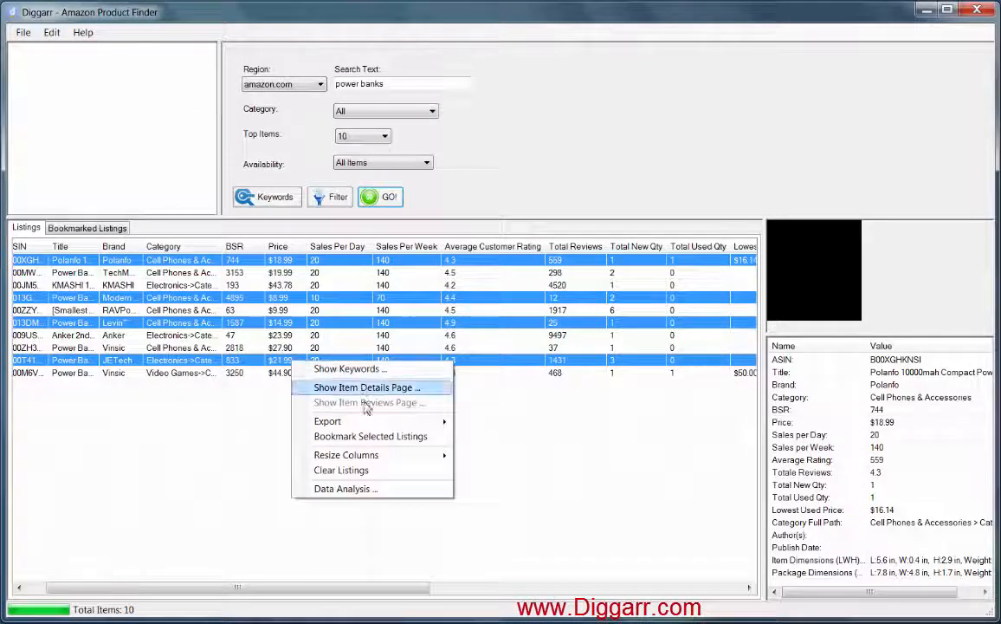
pyautogui.moveTo(371, 423)
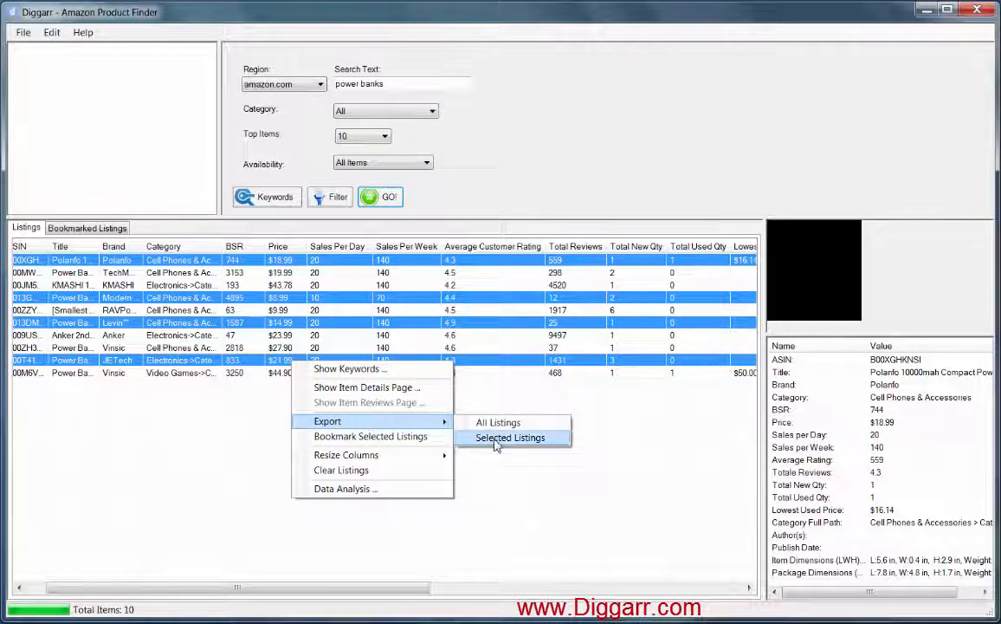
pyautogui.click(532, 438)
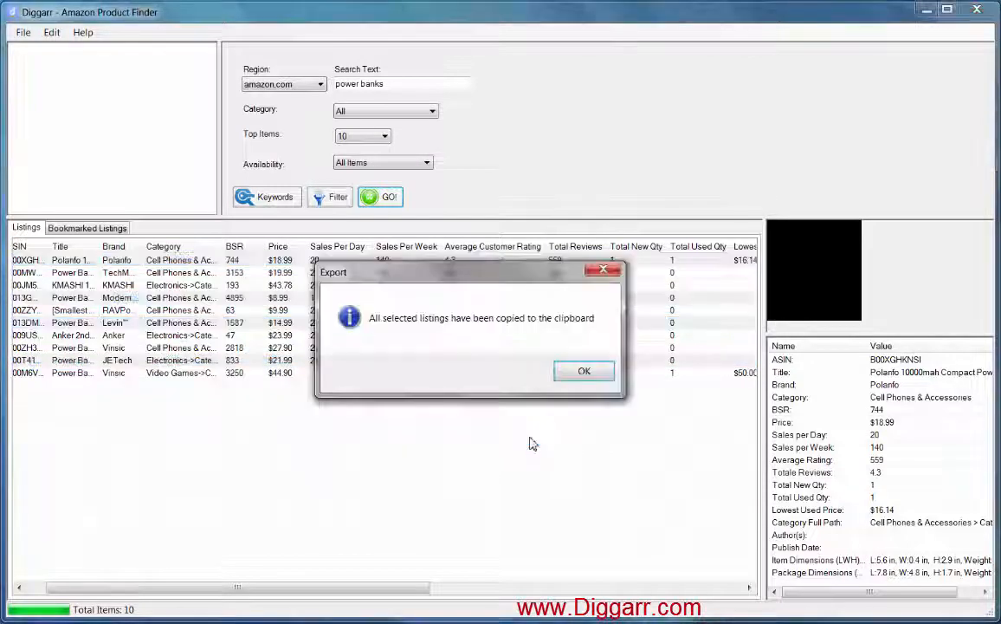
pyautogui.click(585, 371)
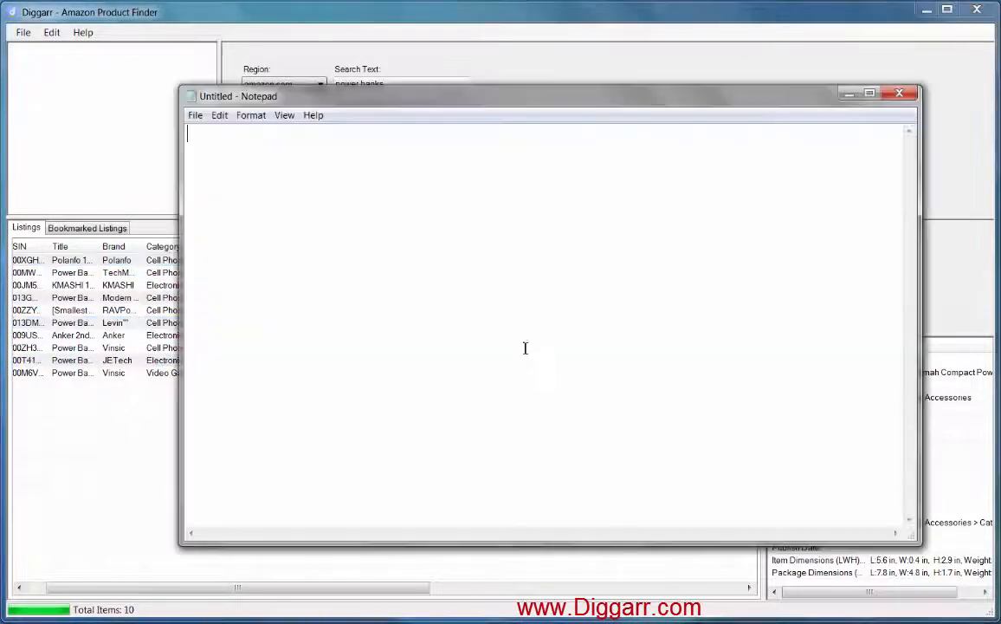
# Step: Paste the selected listings into the empty Notepad document and minimize Notepad
pyautogui.rightClick(518, 321)
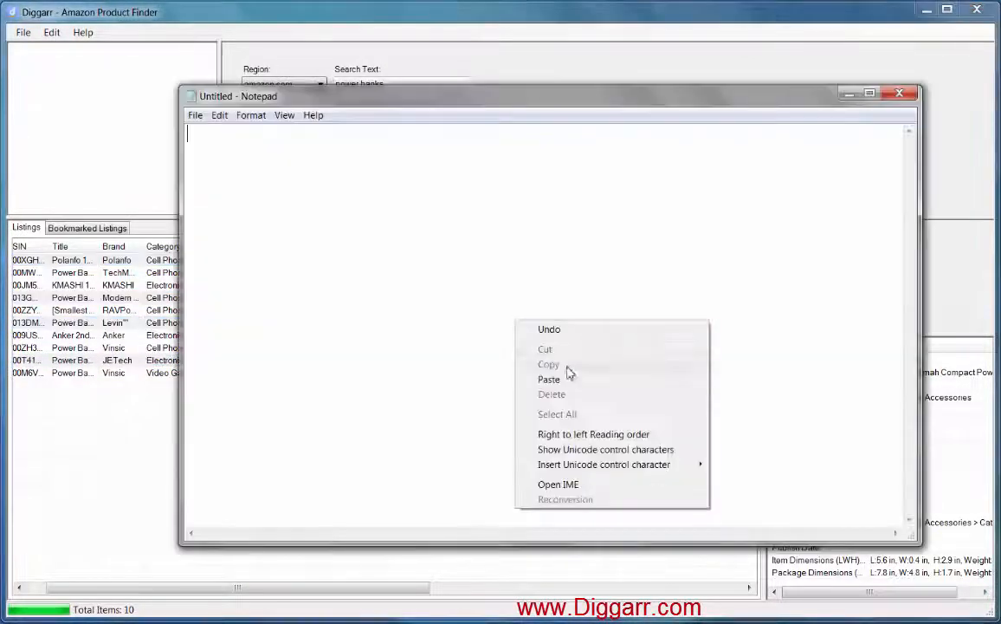
pyautogui.click(572, 385)
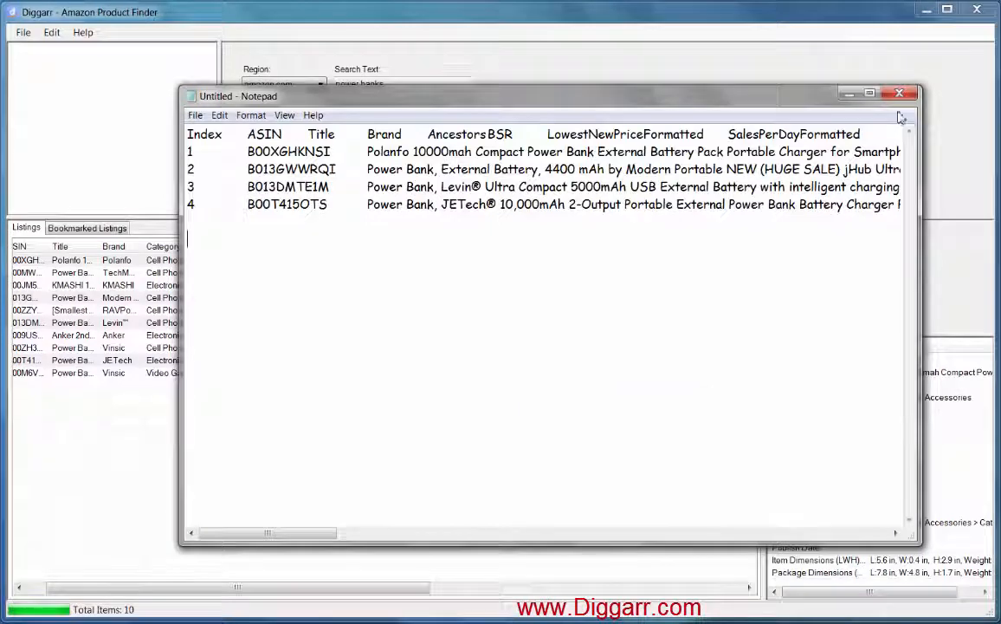
pyautogui.click(848, 94)
pyautogui.click(364, 337)
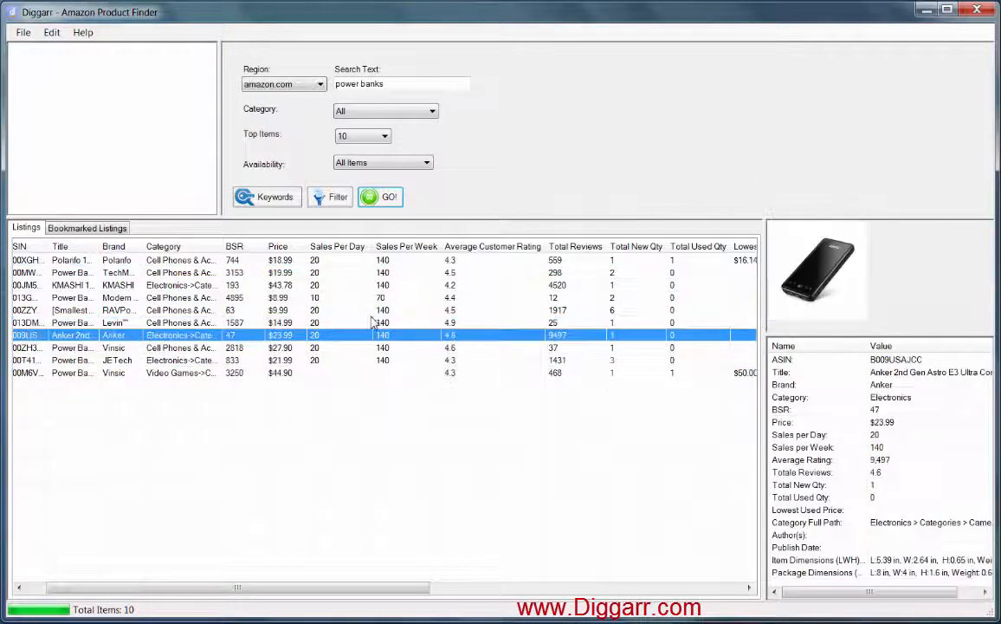
pyautogui.click(286, 261)
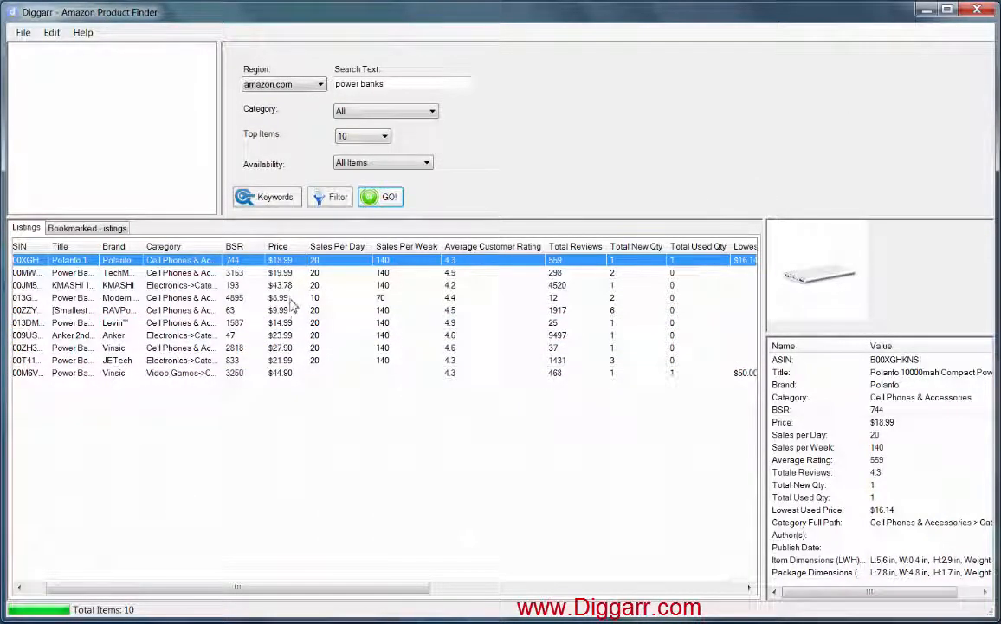
pyautogui.keyDown('ctrl'); pyautogui.click(290, 285); pyautogui.keyUp('ctrl')
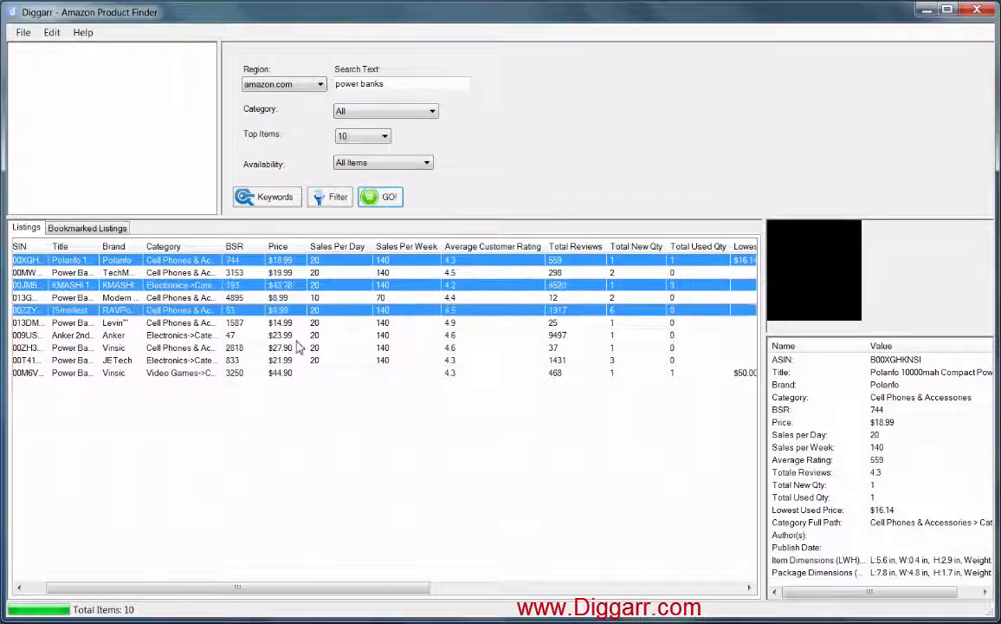
pyautogui.click(275, 272)
# Step: Select the Polanfo, TechMatte, Modern Portable and Anker listings and bookmark them
pyautogui.click(298, 263)
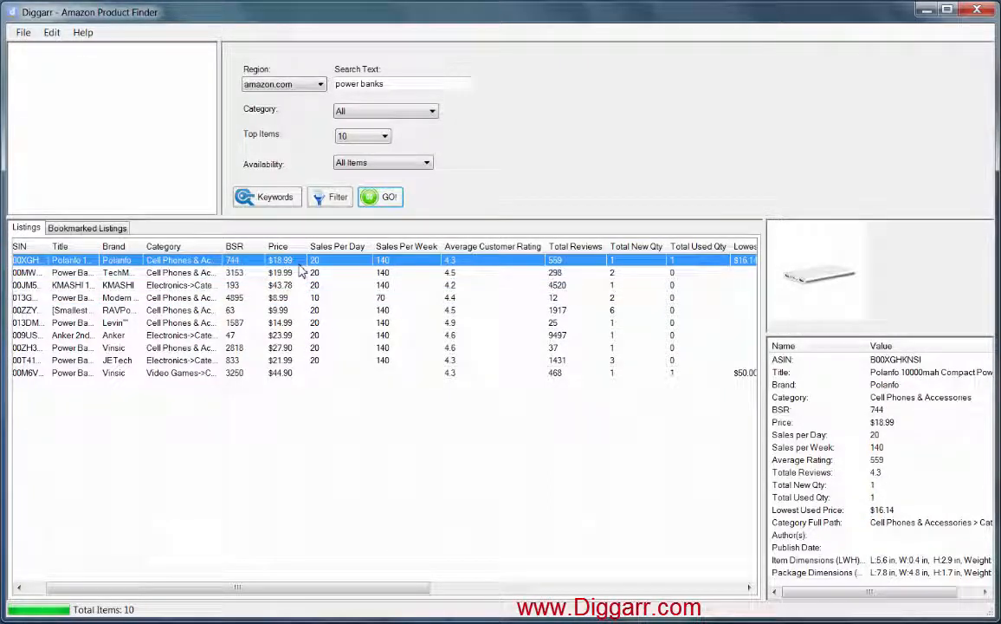
pyautogui.keyDown('ctrl'); pyautogui.click(297, 274); pyautogui.keyUp('ctrl')
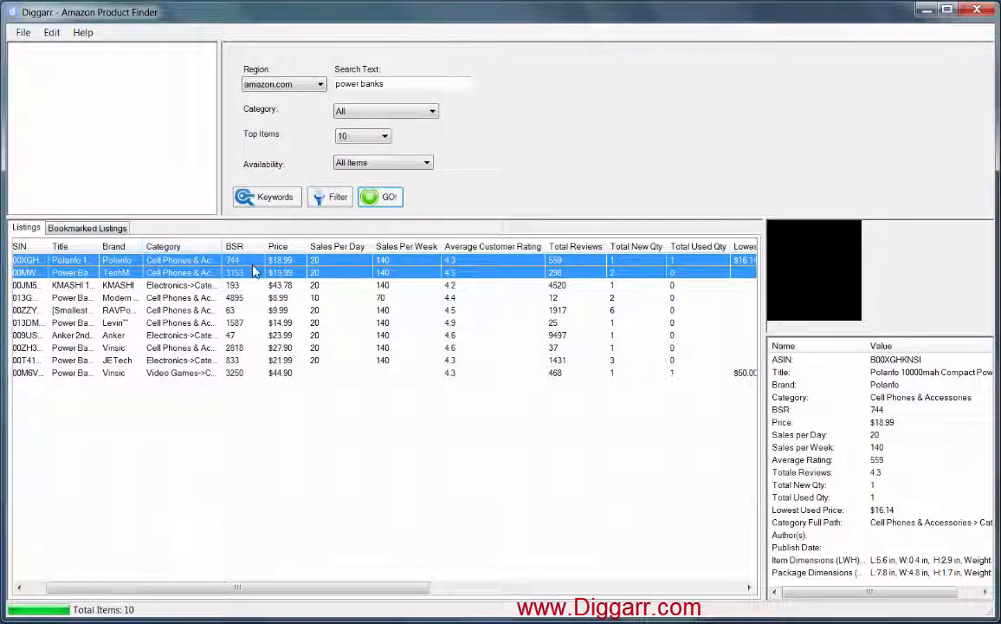
pyautogui.keyDown('ctrl'); pyautogui.click(296, 299); pyautogui.keyUp('ctrl')
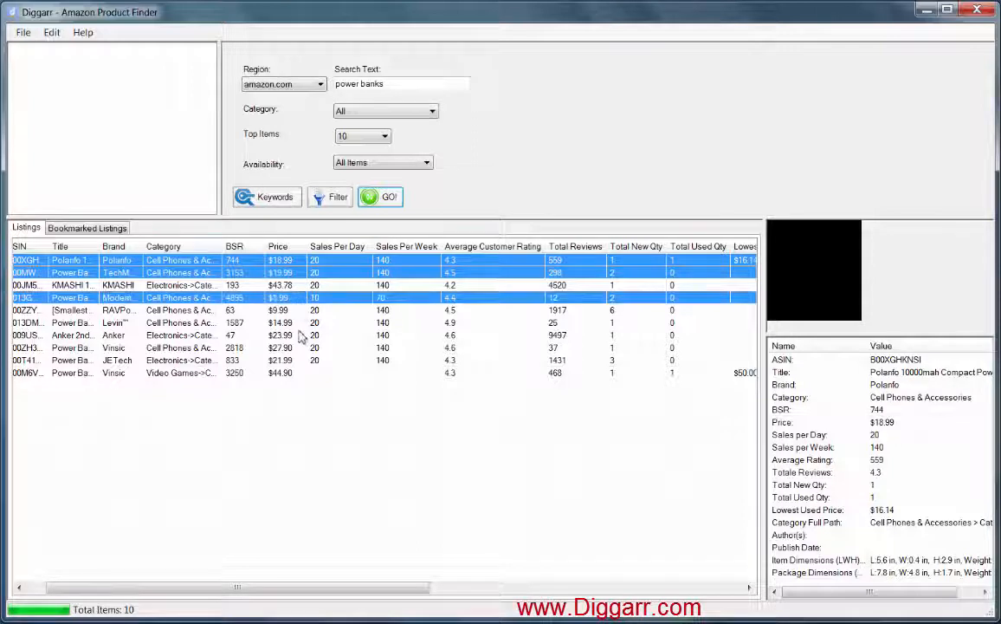
pyautogui.keyDown('ctrl'); pyautogui.click(300, 335); pyautogui.keyUp('ctrl')
pyautogui.rightClick(296, 334)
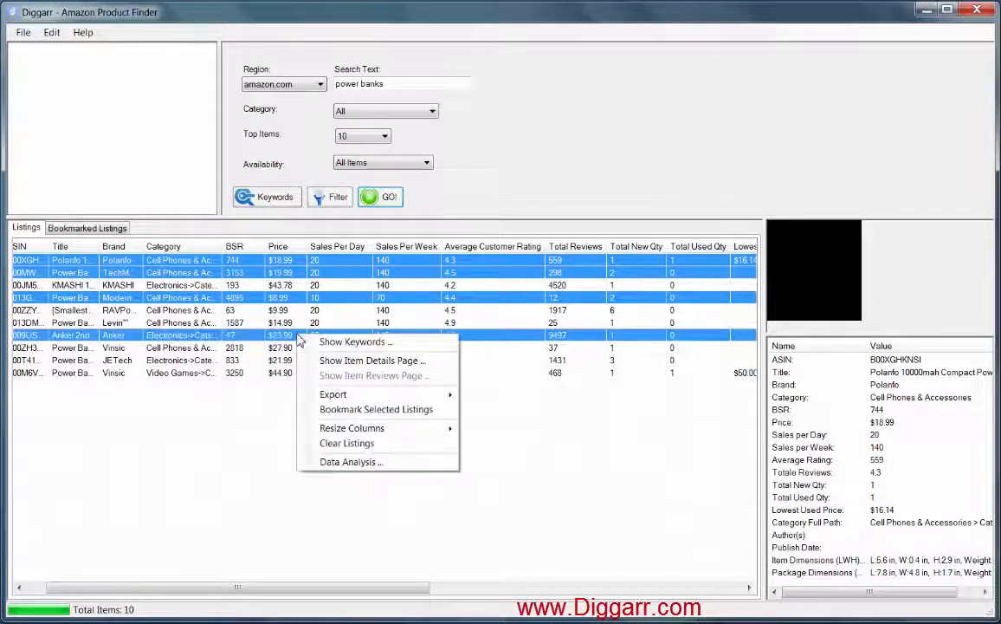
pyautogui.click(419, 410)
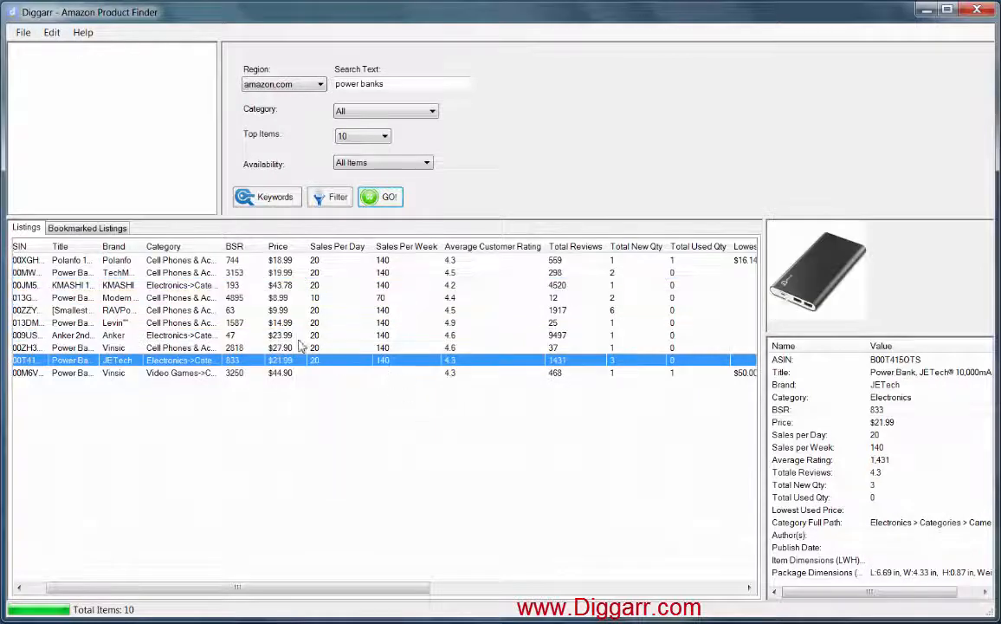
# Step: Check the bookmarked listings and the actions available for them, and return to the full listings
pyautogui.click(74, 229)
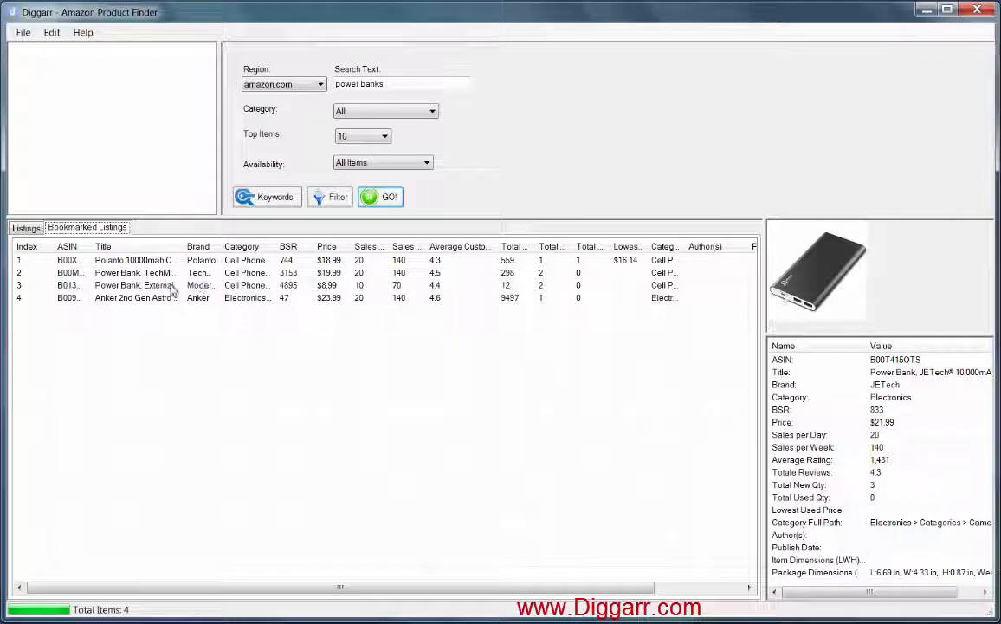
pyautogui.rightClick(178, 329)
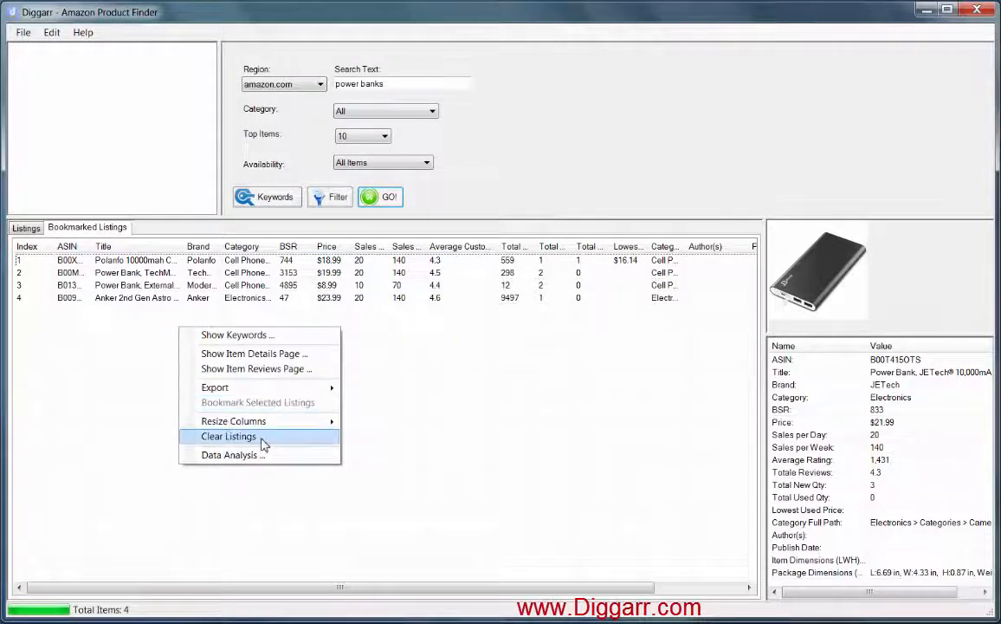
pyautogui.click(28, 228)
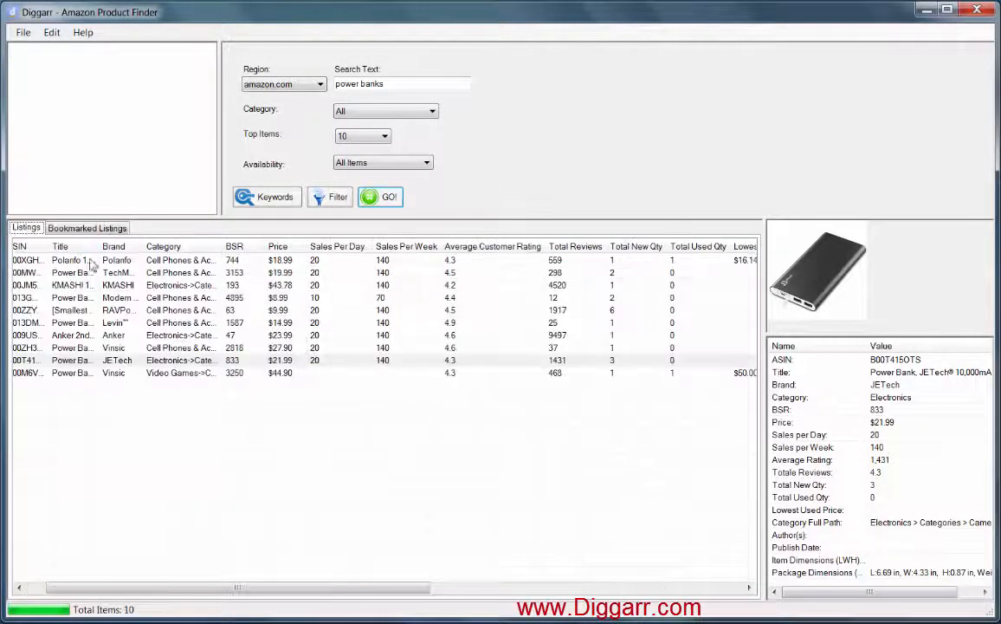
# Step: Open the data analysis for the listings and move its window to uncover more of the listing columns
pyautogui.rightClick(332, 272)
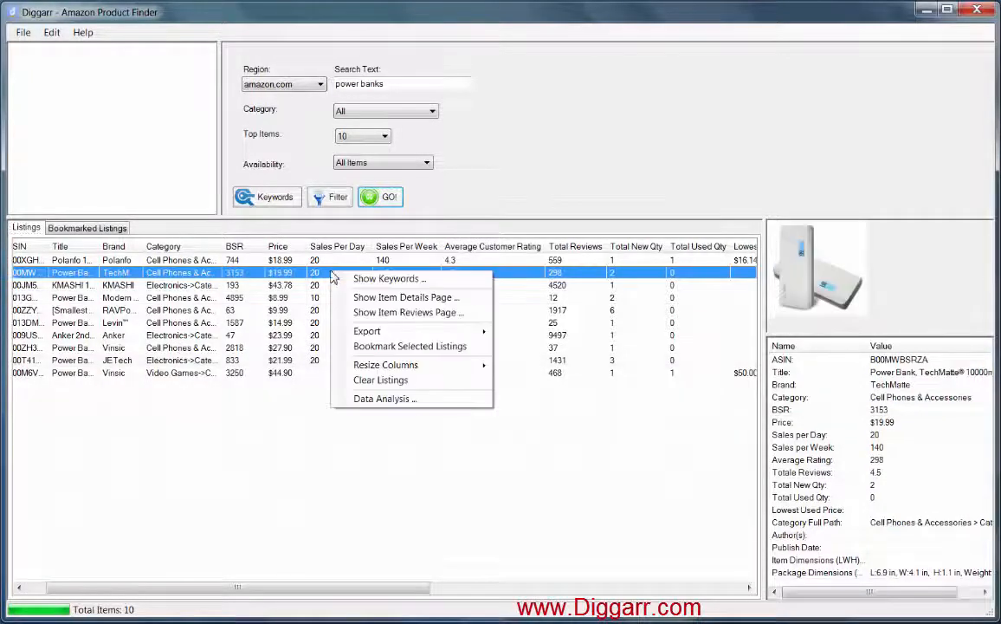
pyautogui.click(414, 400)
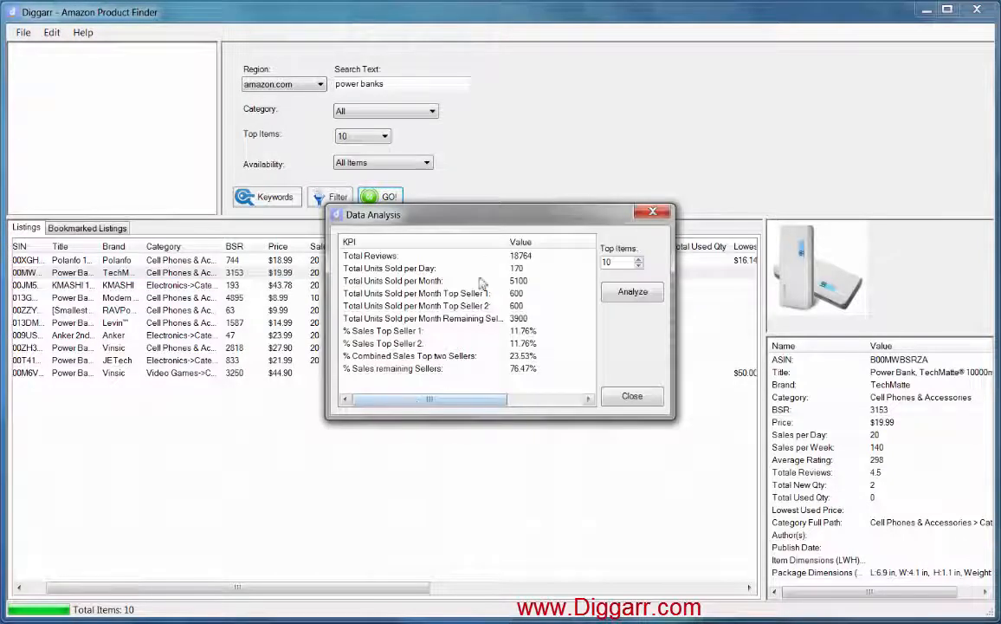
pyautogui.moveTo(450, 215); pyautogui.dragTo(326, 295)
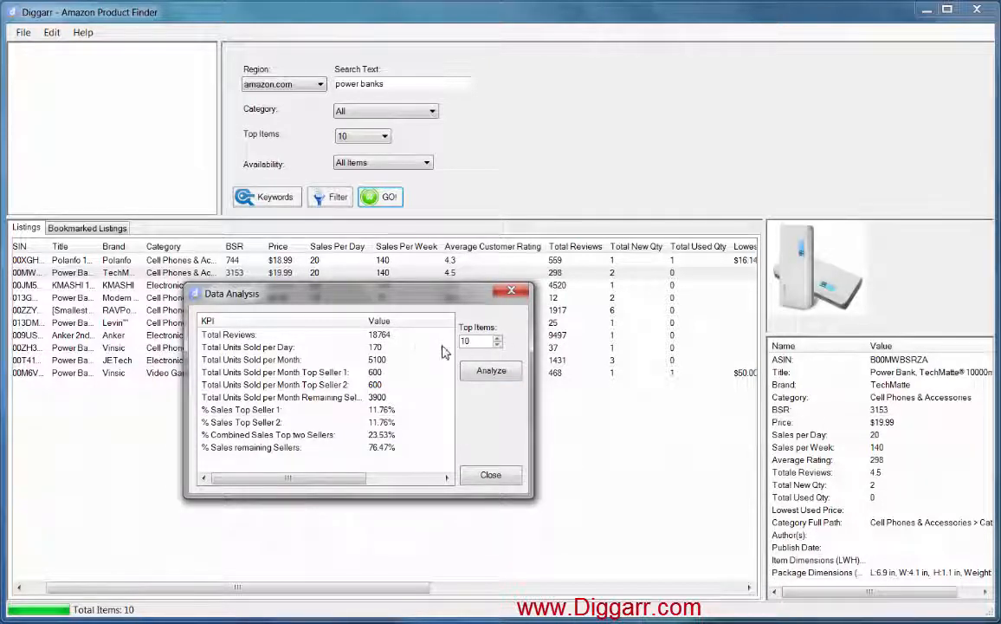
# Step: Examine the analysis figures for the top two and remaining sellers' monthly units, sales percentages and combined share
pyautogui.click(399, 373)
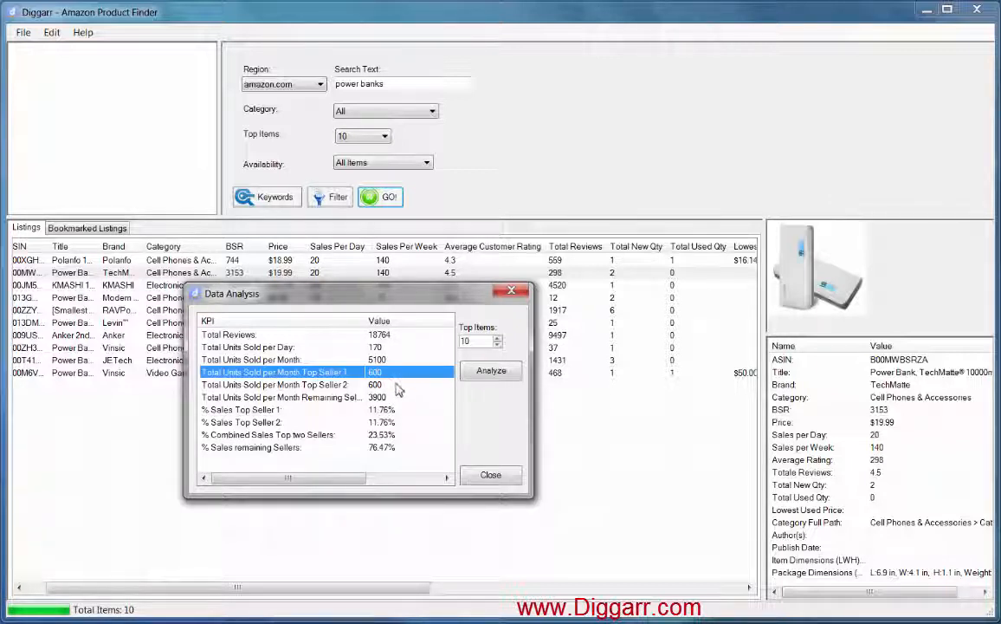
pyautogui.click(396, 386)
pyautogui.click(397, 373)
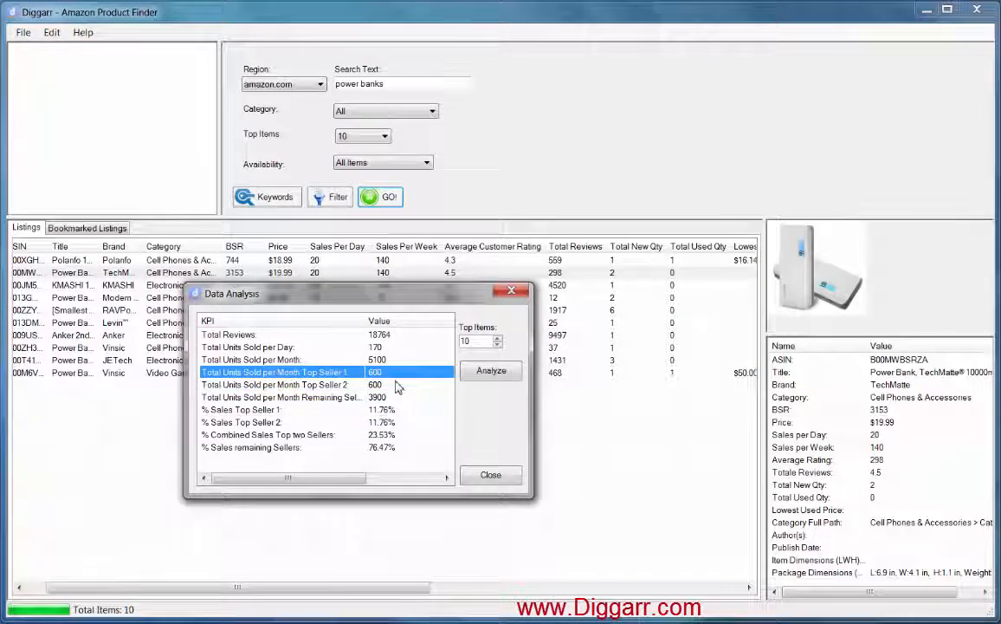
pyautogui.click(397, 386)
pyautogui.click(397, 375)
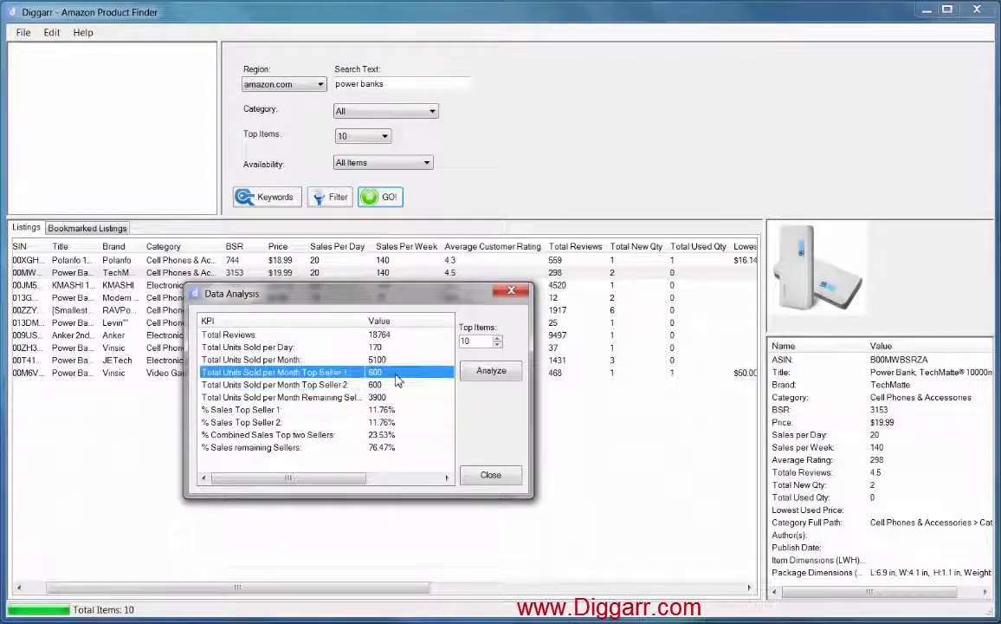
pyautogui.click(385, 398)
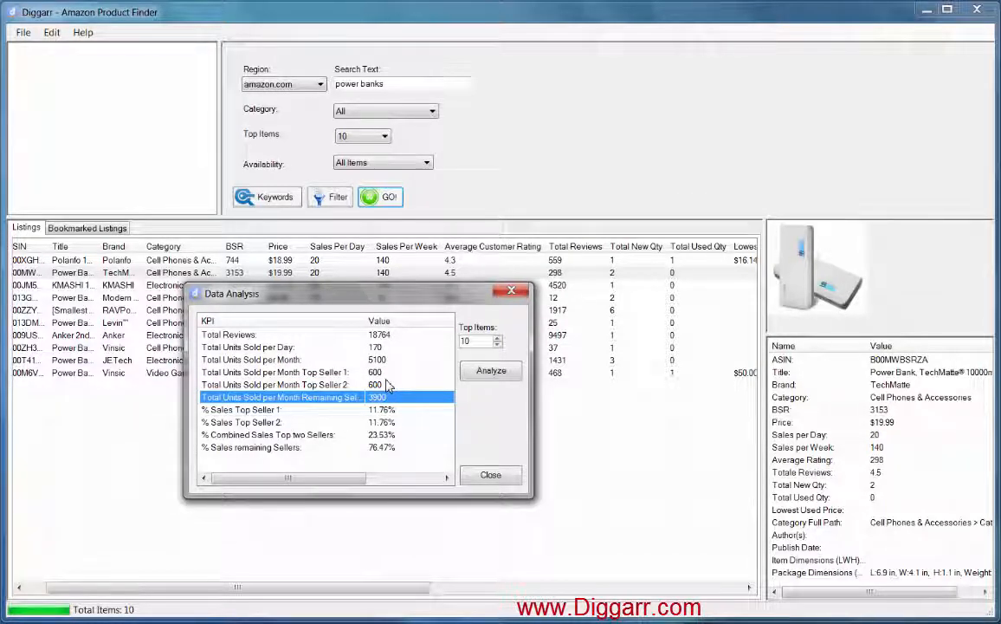
pyautogui.click(390, 409)
pyautogui.click(397, 422)
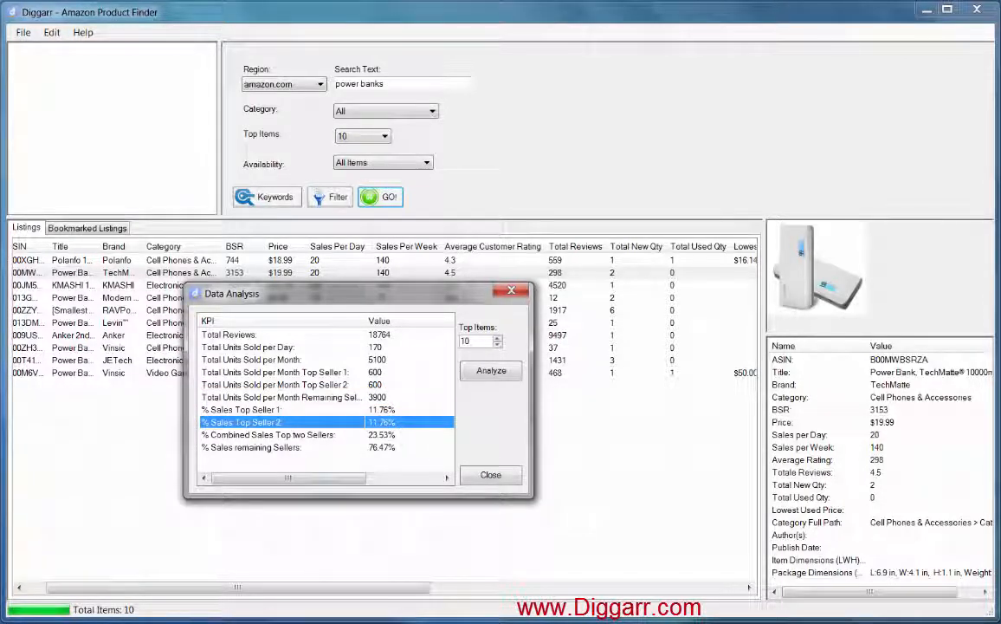
pyautogui.click(407, 435)
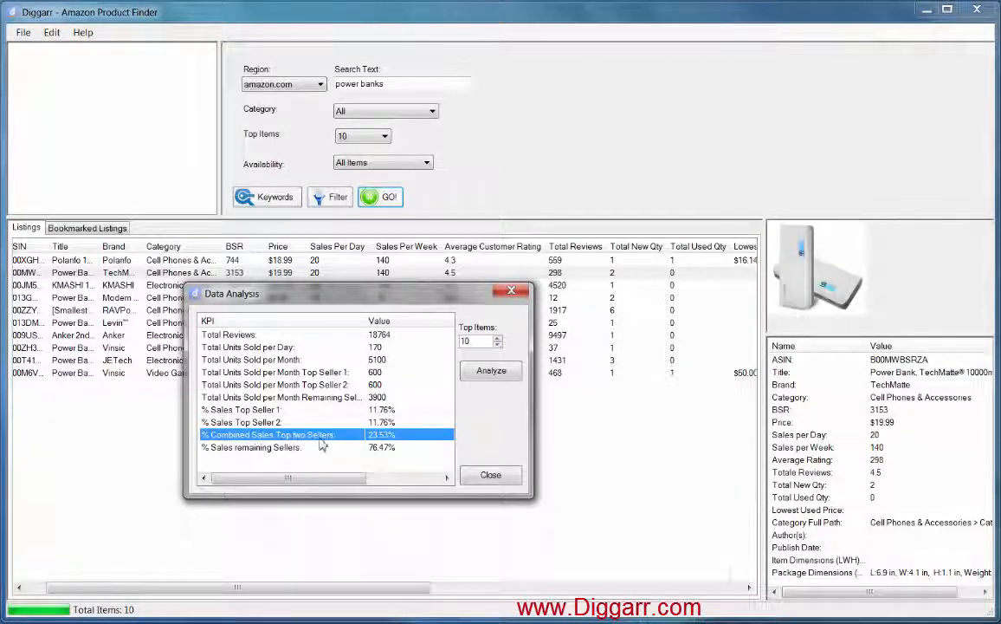
pyautogui.click(395, 449)
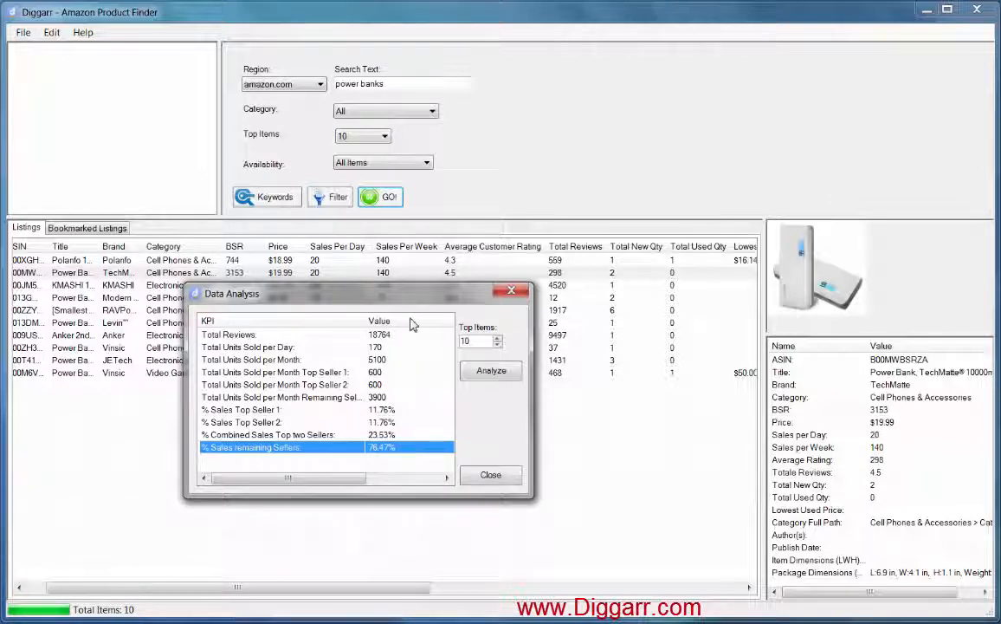
pyautogui.moveTo(401, 299); pyautogui.dragTo(441, 298)
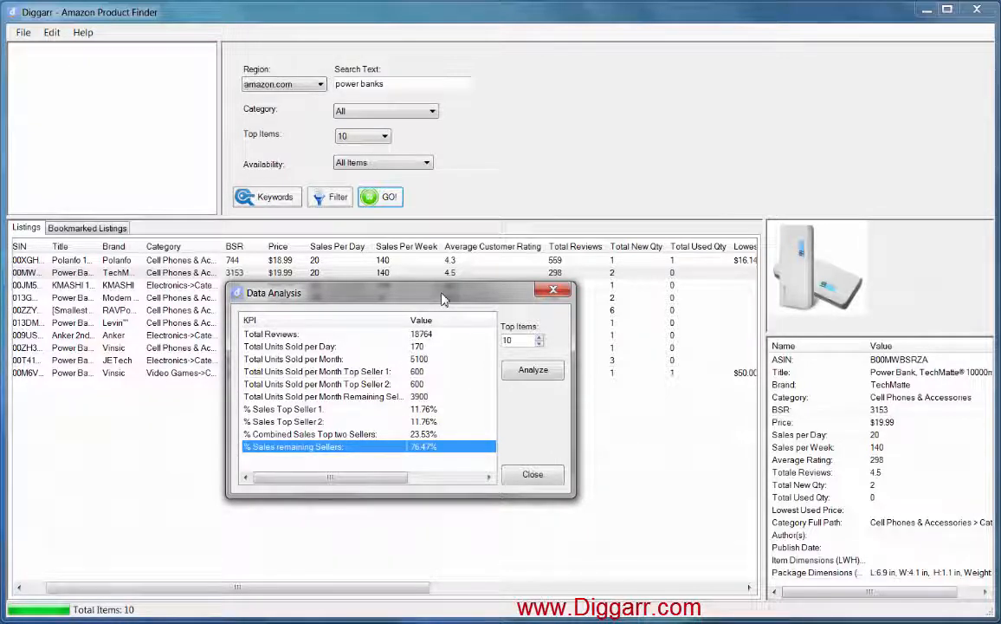
# Step: Move the Data Analysis window to compare its figures with the listings, and close it
pyautogui.moveTo(442, 299); pyautogui.dragTo(442, 309)
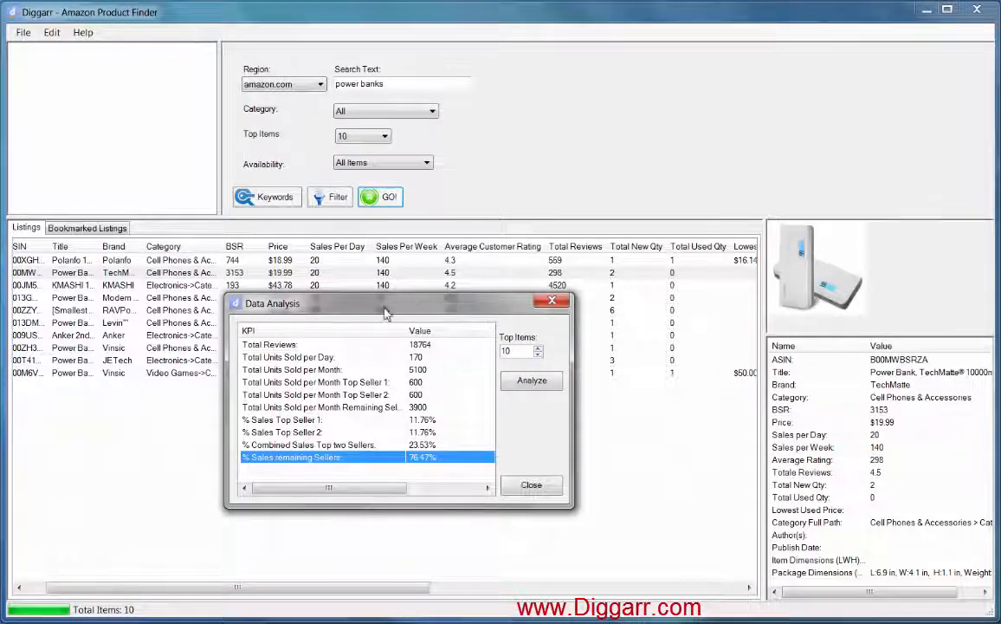
pyautogui.moveTo(388, 309); pyautogui.dragTo(423, 289)
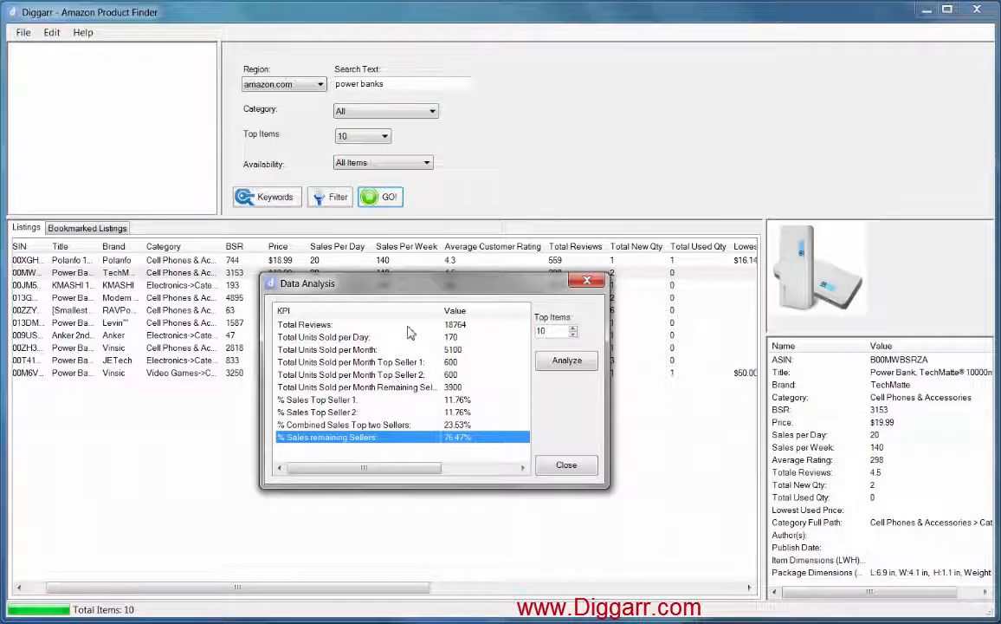
pyautogui.click(566, 465)
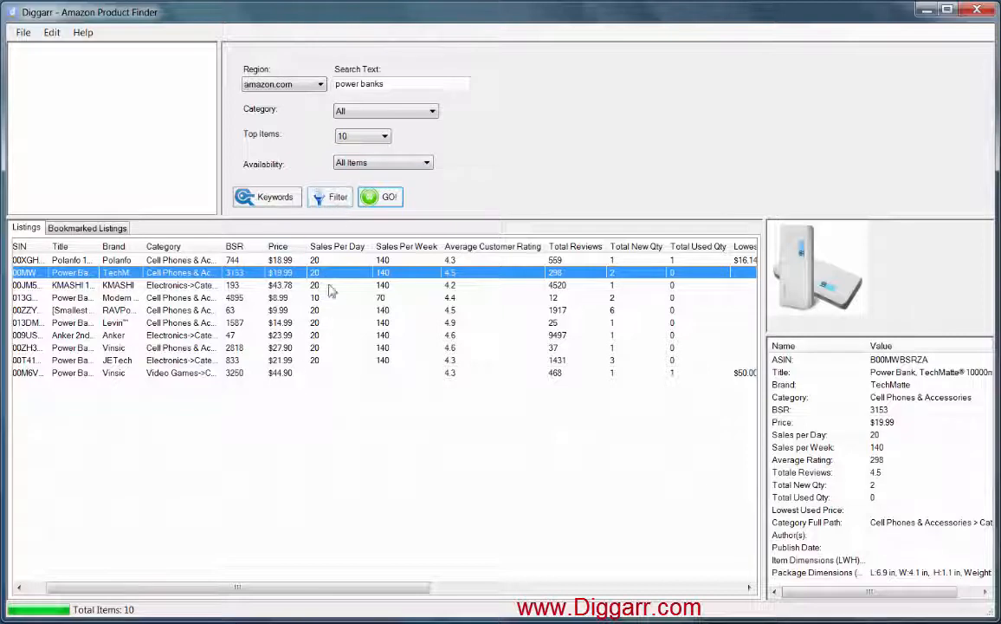
# Step: Sort the listings by BSR in descending order and filter them to a maximum BSR of 1000
pyautogui.click(337, 197)
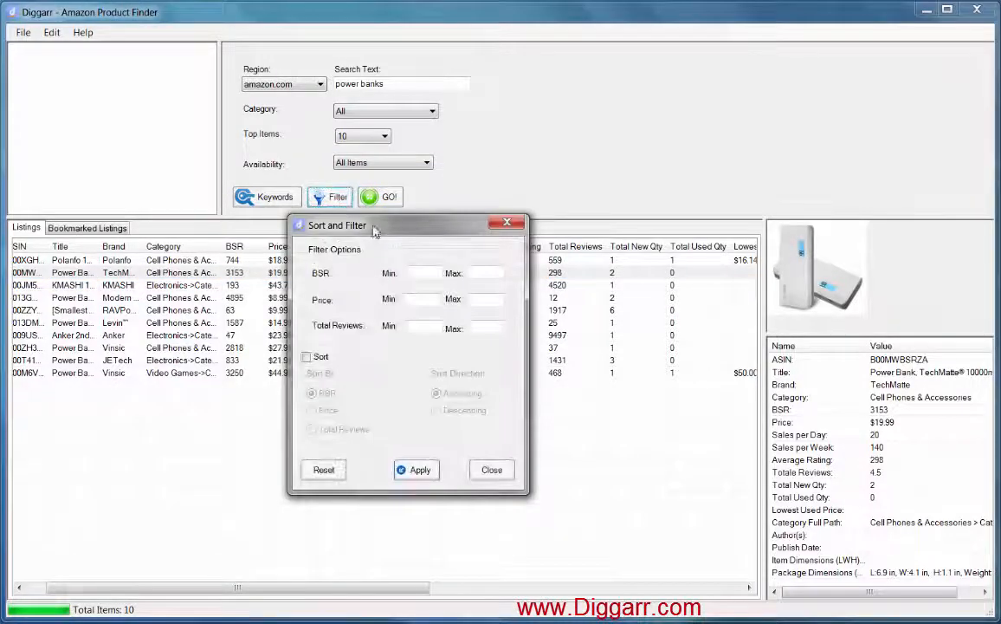
pyautogui.moveTo(389, 220); pyautogui.dragTo(605, 163)
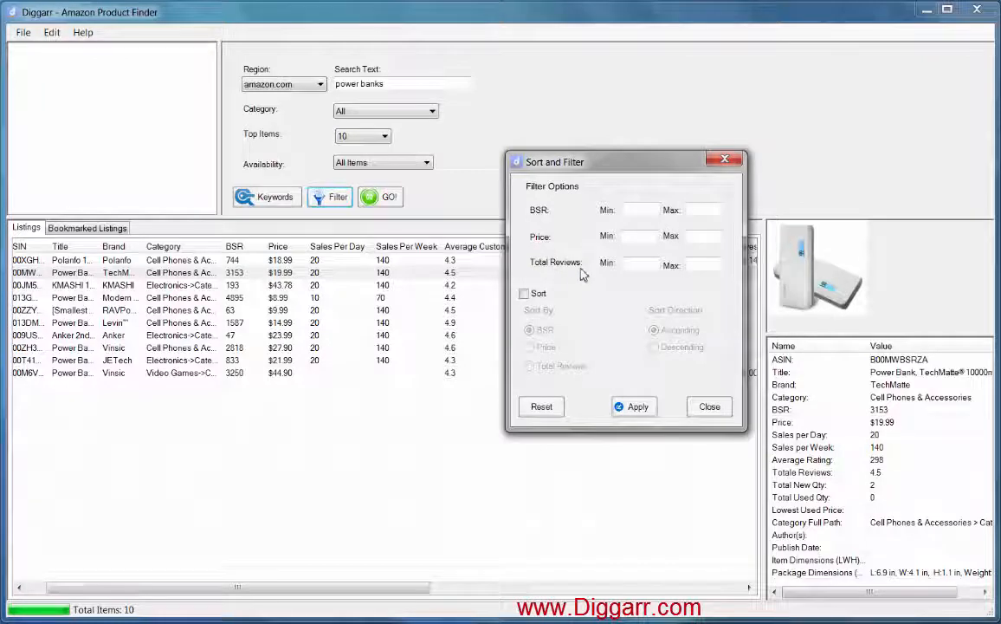
pyautogui.click(524, 295)
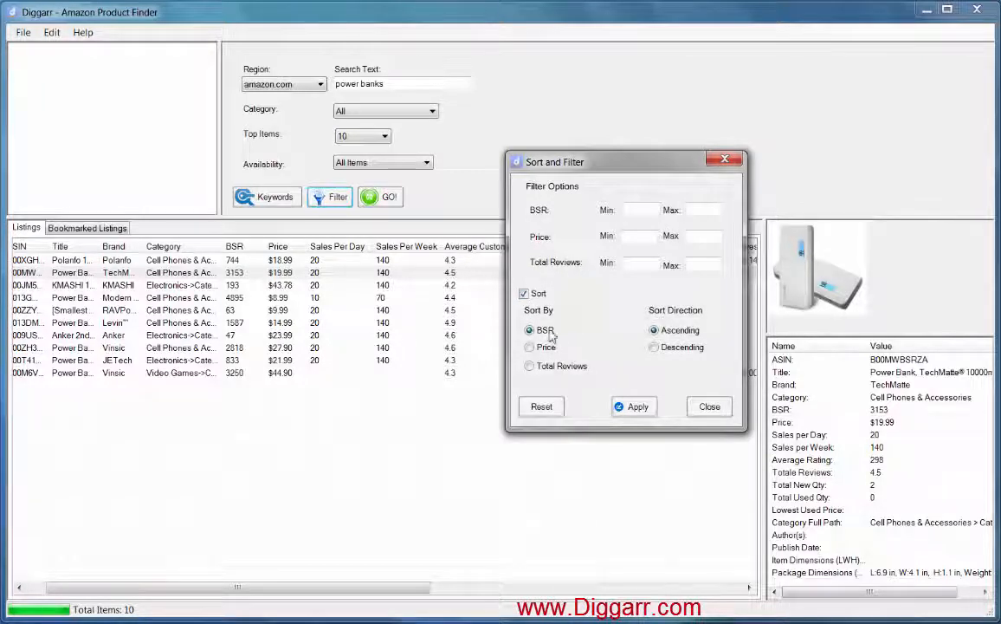
pyautogui.click(678, 354)
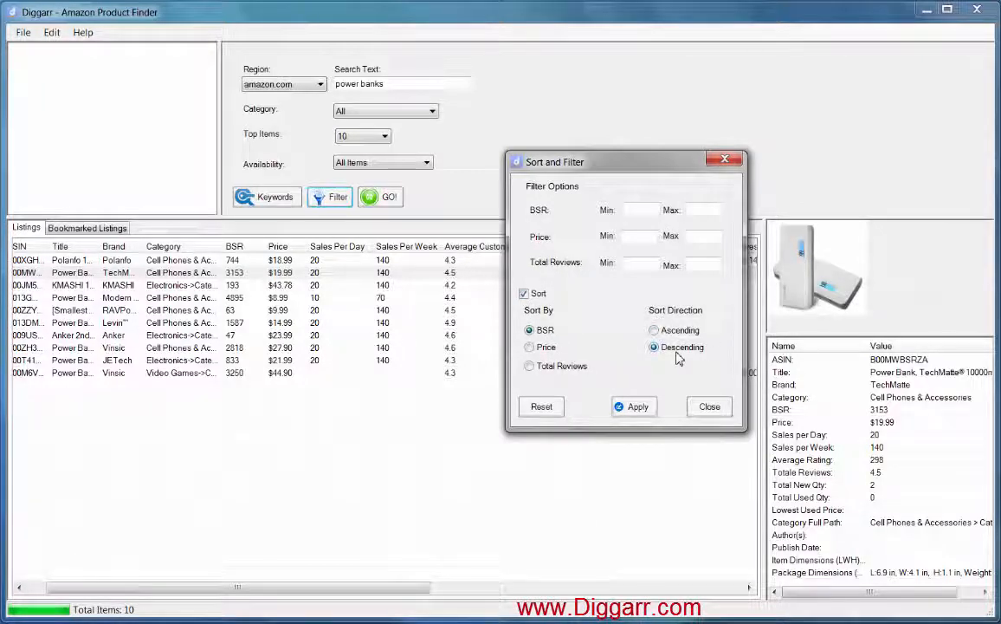
pyautogui.click(532, 368)
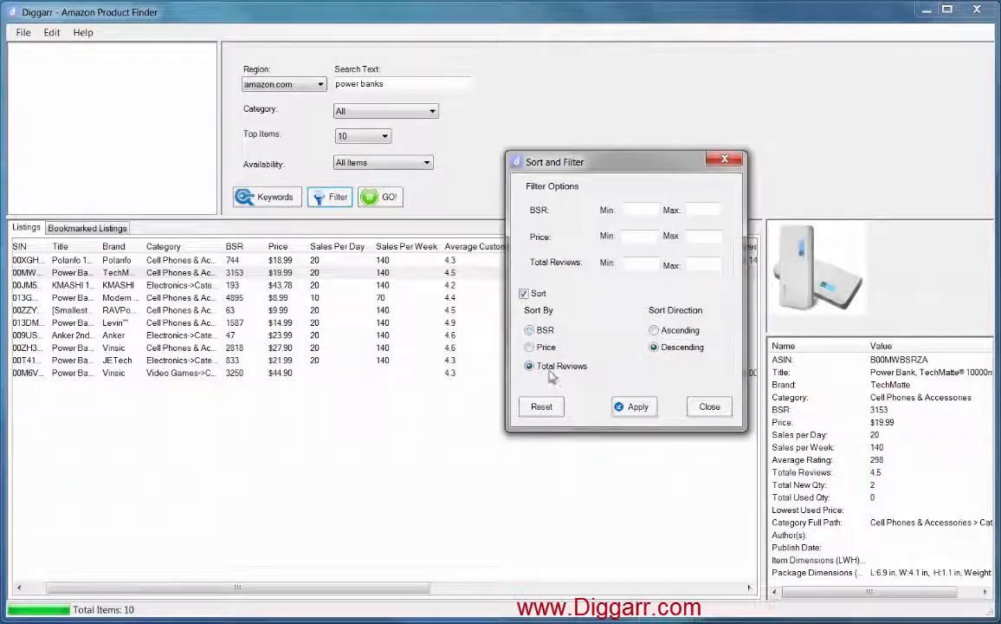
pyautogui.click(703, 267)
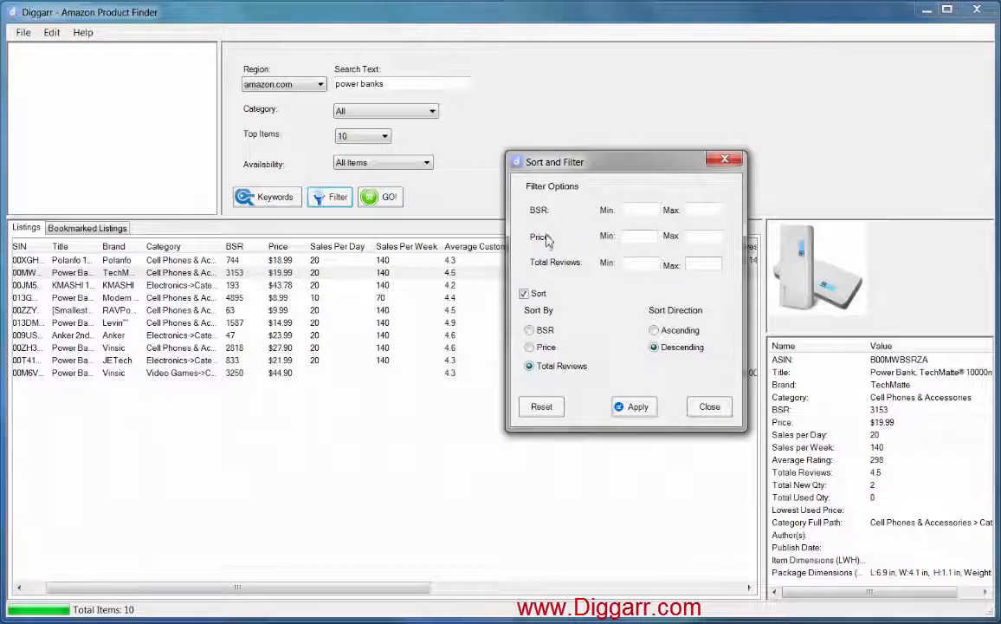
pyautogui.click(539, 330)
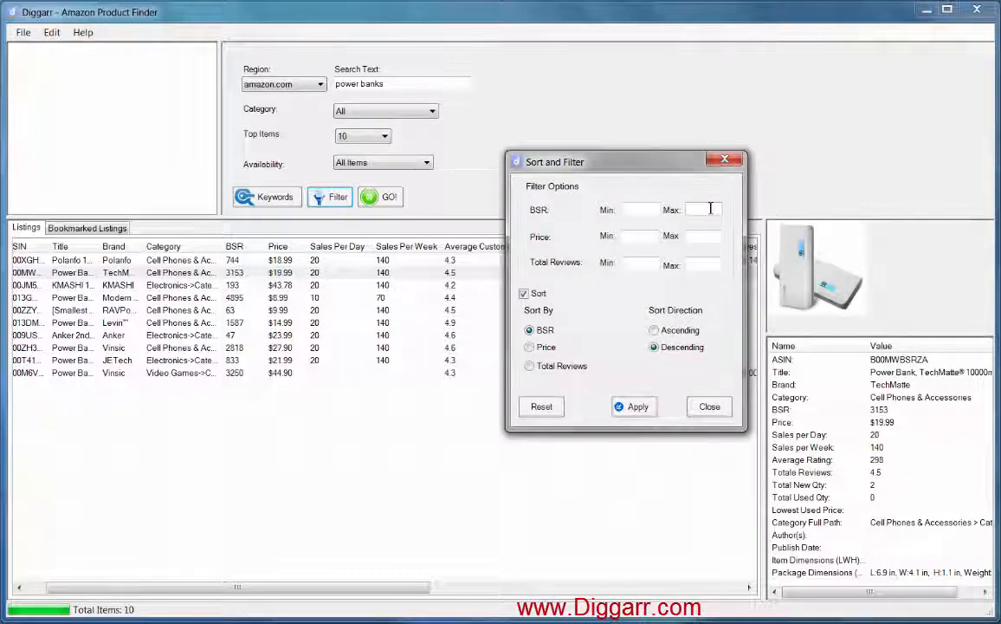
pyautogui.write('1000')
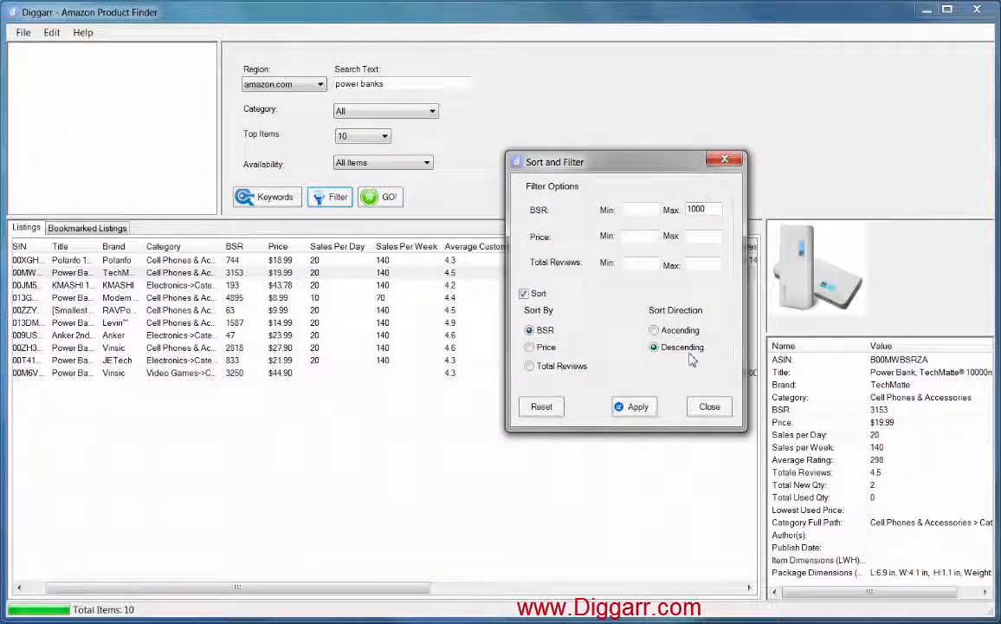
pyautogui.click(641, 408)
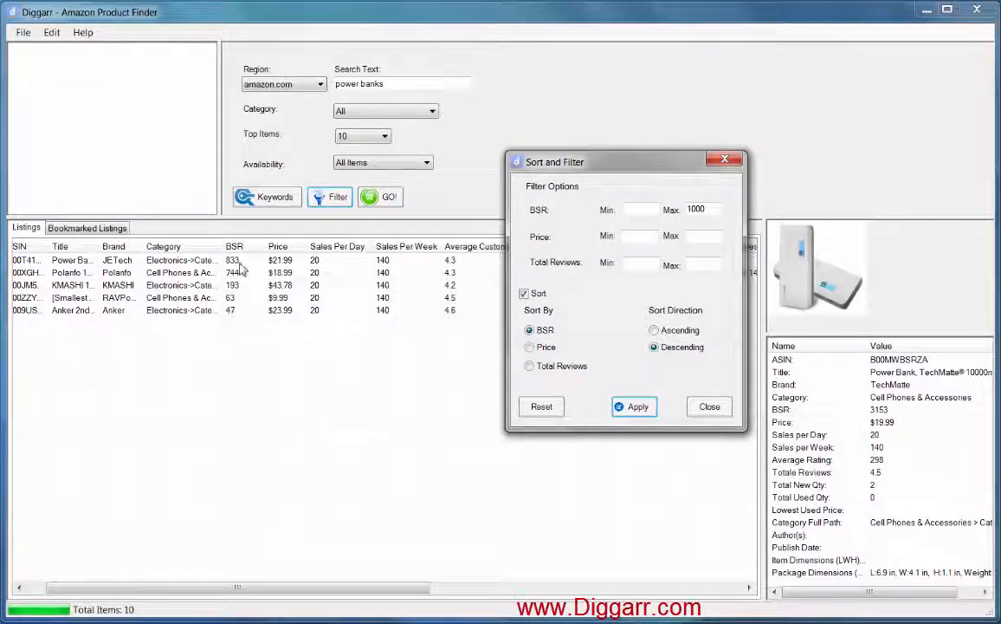
# Step: Replace the maximum BSR filter with a minimum BSR of 1000, apply it and close the filter options
pyautogui.moveTo(714, 212); pyautogui.dragTo(643, 211)
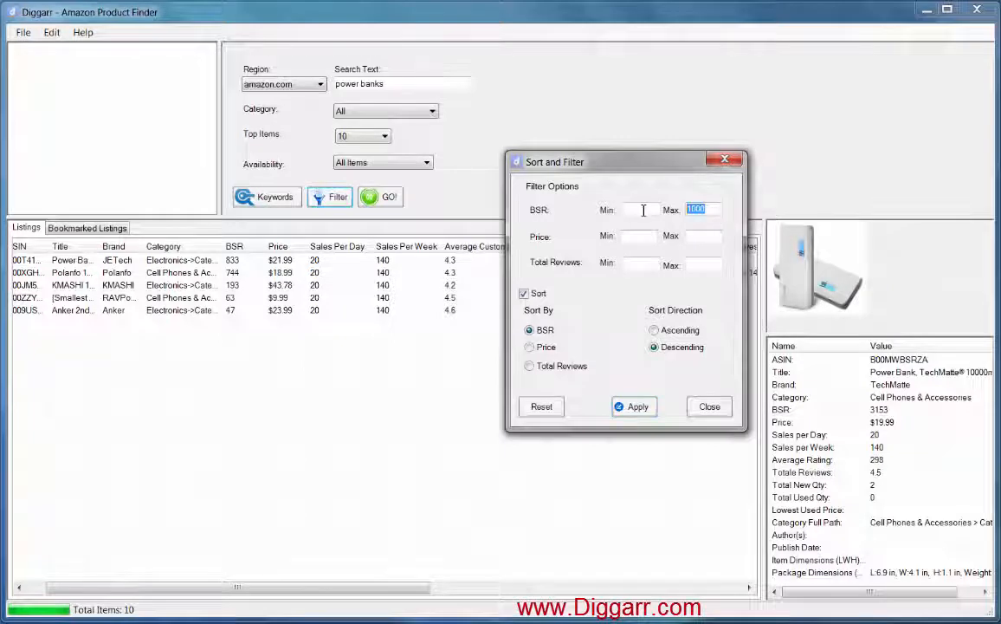
pyautogui.press('BackSpace')
pyautogui.click(641, 209)
pyautogui.write('10')
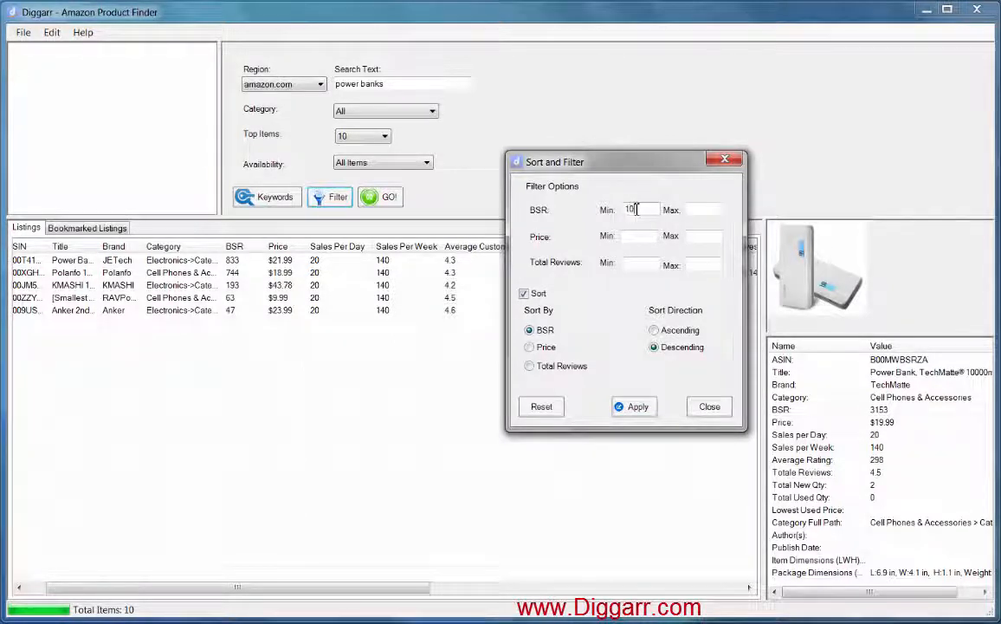
pyautogui.write('00')
pyautogui.click(636, 406)
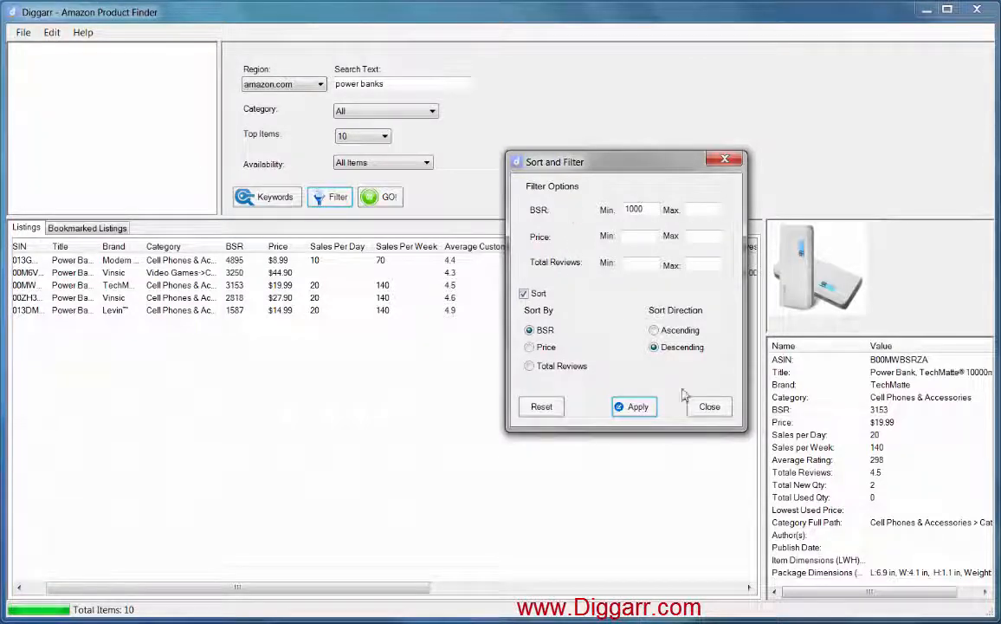
pyautogui.click(718, 408)
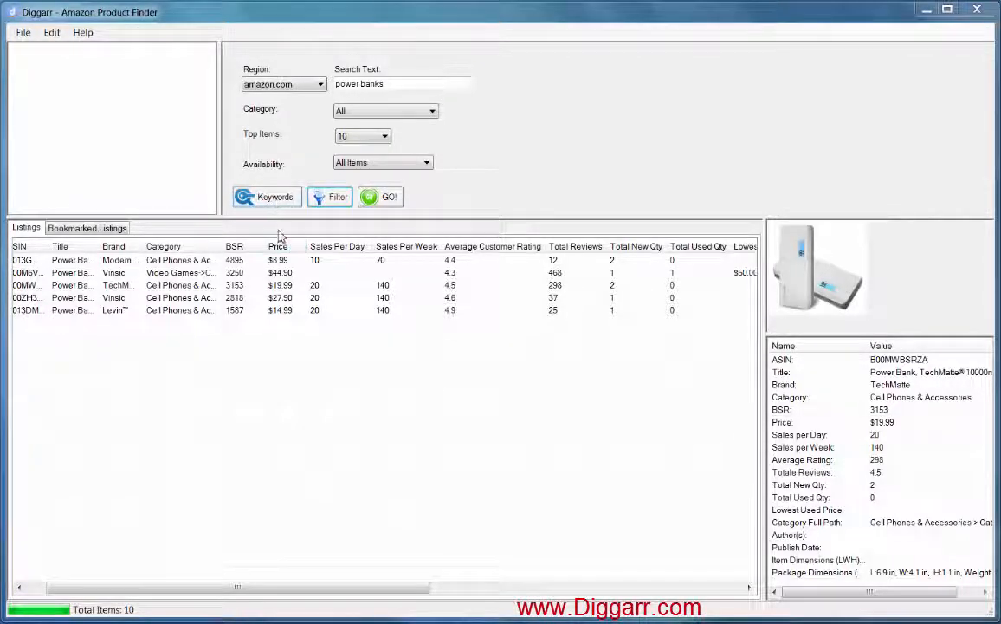
# Step: Set the top items to 50, rerun the power banks search and look over the listings
pyautogui.click(385, 138)
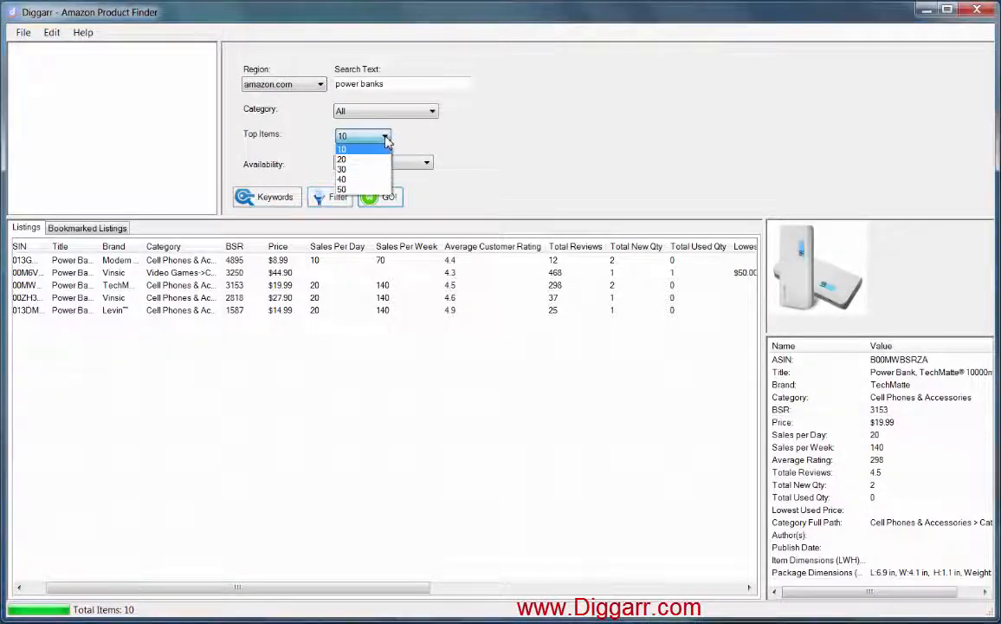
pyautogui.click(372, 190)
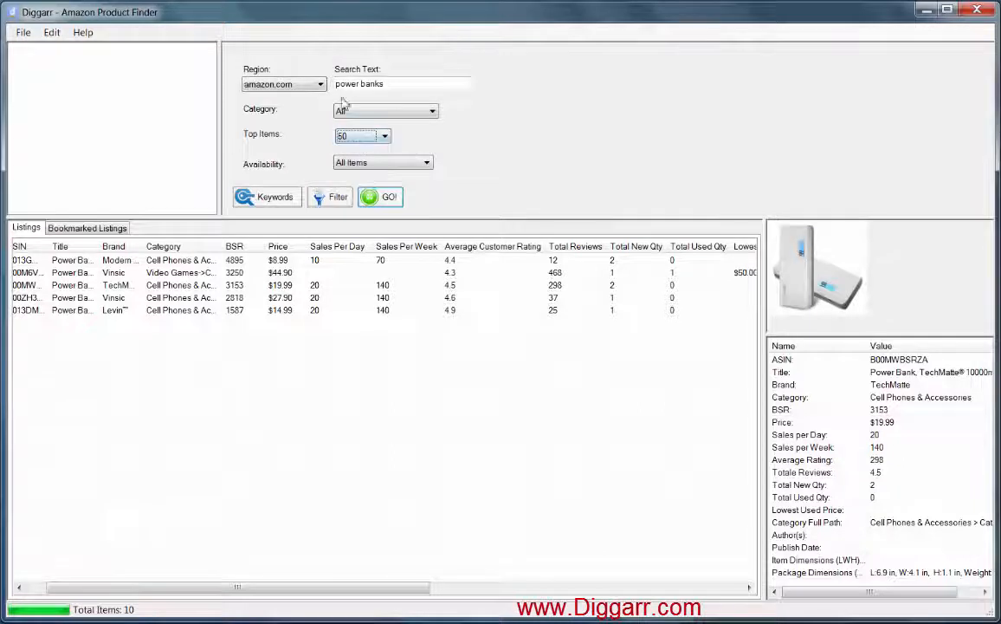
pyautogui.click(390, 198)
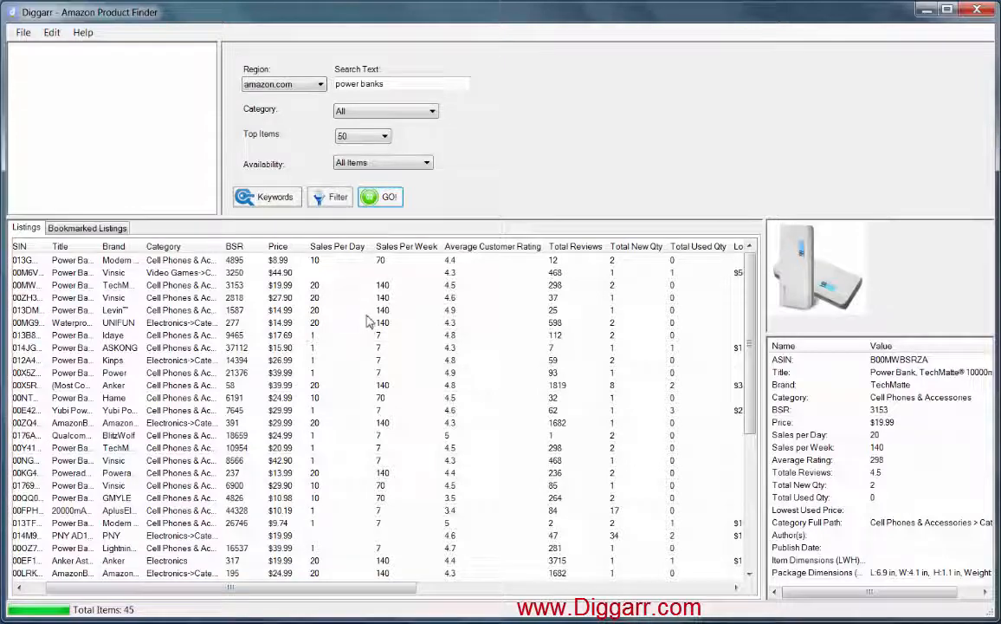
pyautogui.moveTo(754, 323)
pyautogui.mouseDown()
pyautogui.moveTo(757, 468)
pyautogui.moveTo(752, 307)
pyautogui.mouseUp()
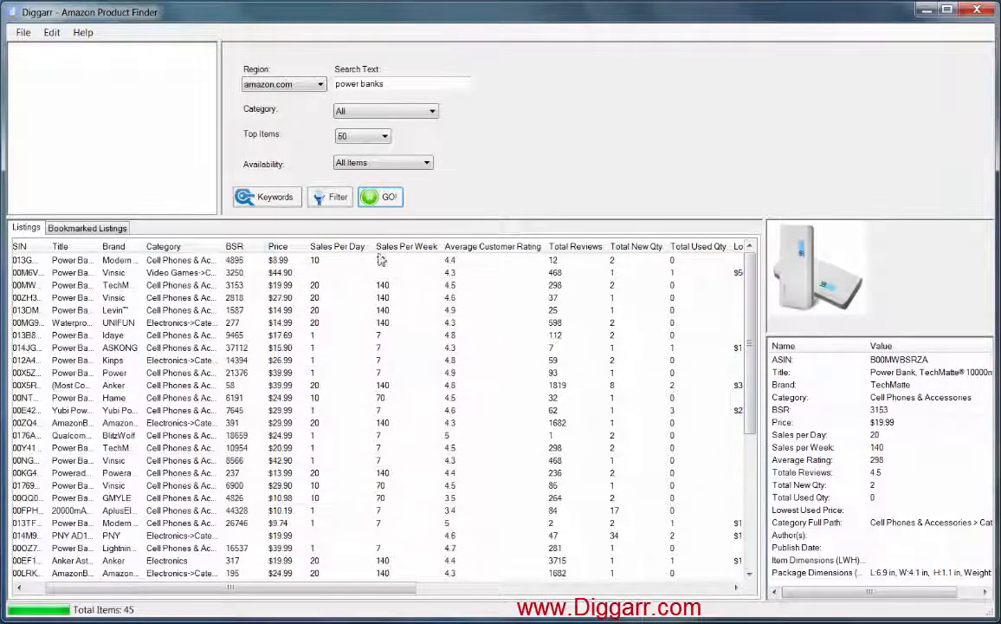
# Step: Open the keywords found in the listings and review the list with its frequencies
pyautogui.click(267, 197)
pyautogui.moveTo(415, 202); pyautogui.dragTo(527, 204)
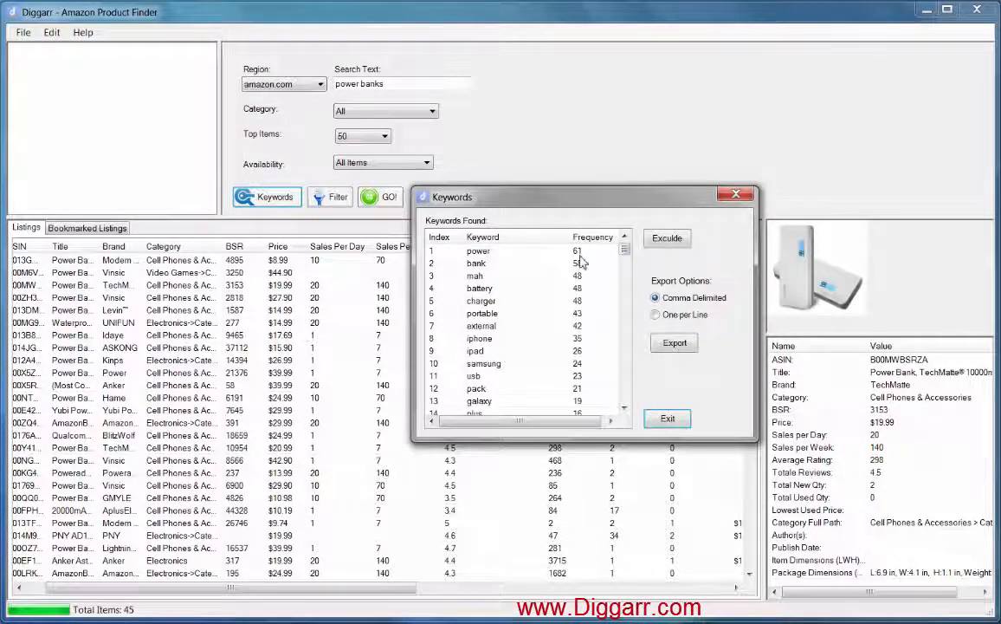
pyautogui.click(623, 258)
pyautogui.moveTo(625, 260); pyautogui.dragTo(543, 238)
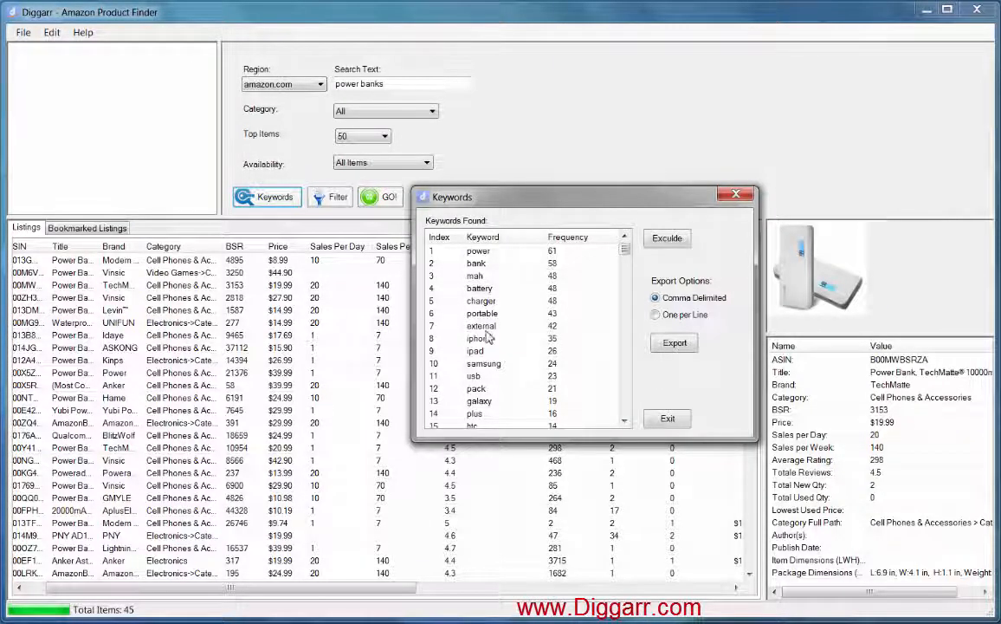
pyautogui.scroll(-4, 630, 257)
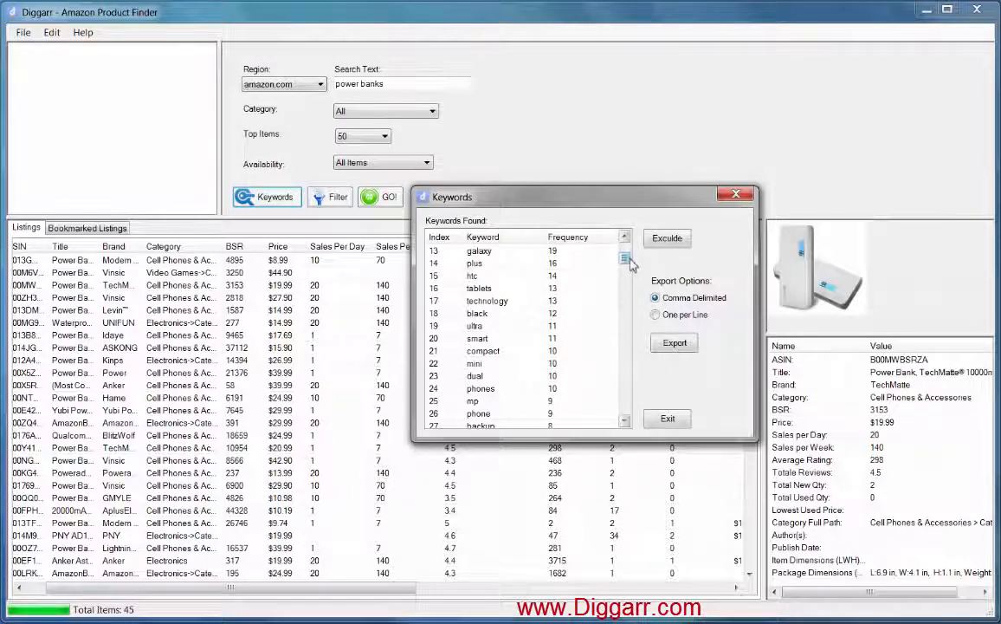
pyautogui.moveTo(630, 264)
pyautogui.mouseDown()
pyautogui.moveTo(629, 412)
pyautogui.moveTo(635, 256)
pyautogui.mouseUp()
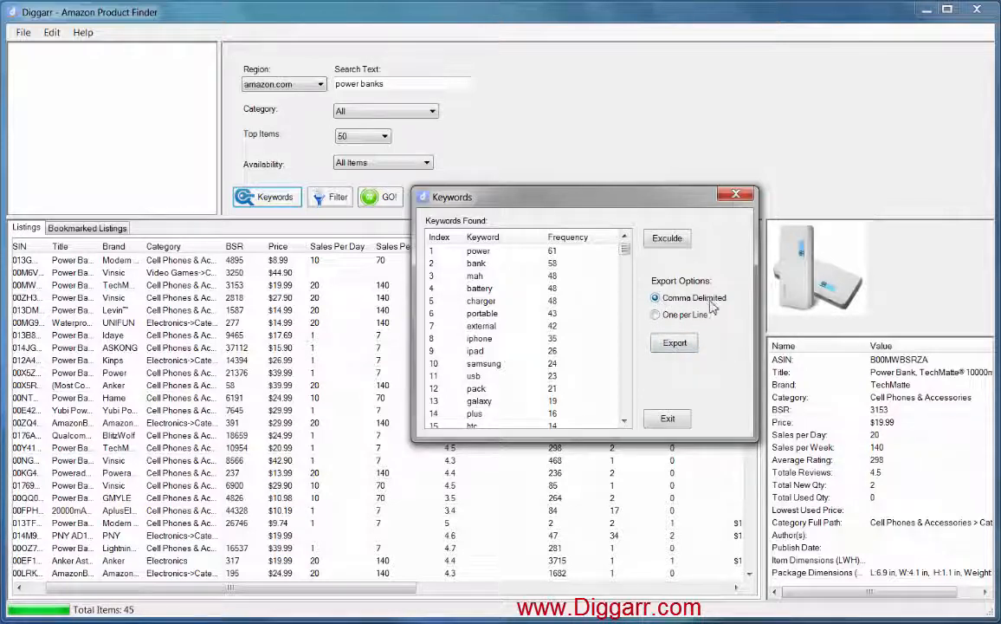
# Step: Export the keywords as comma-delimited text and switch to Notepad to paste them in place of the existing text
pyautogui.click(684, 346)
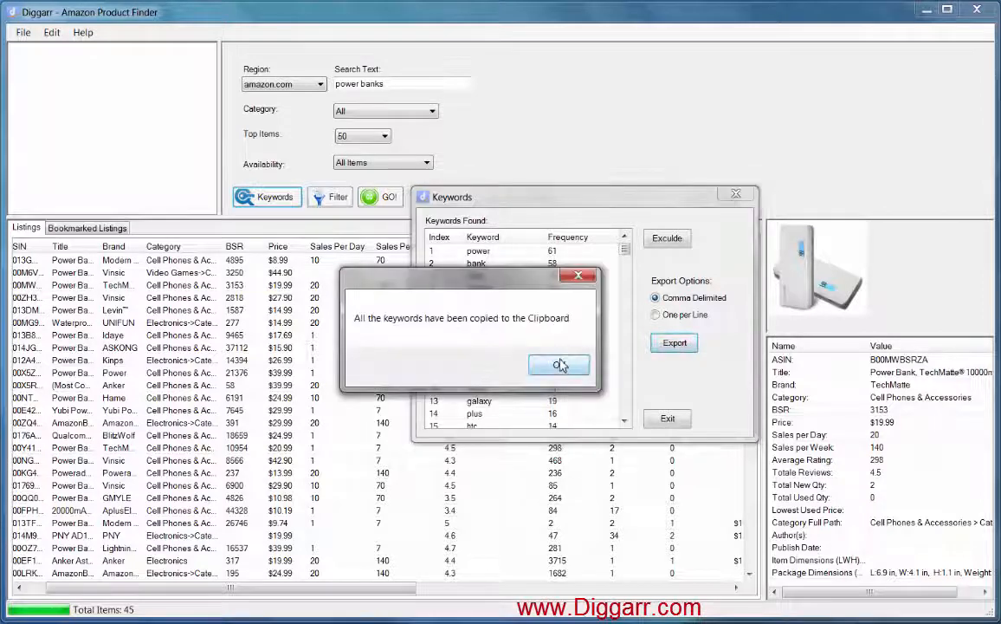
pyautogui.click(576, 365)
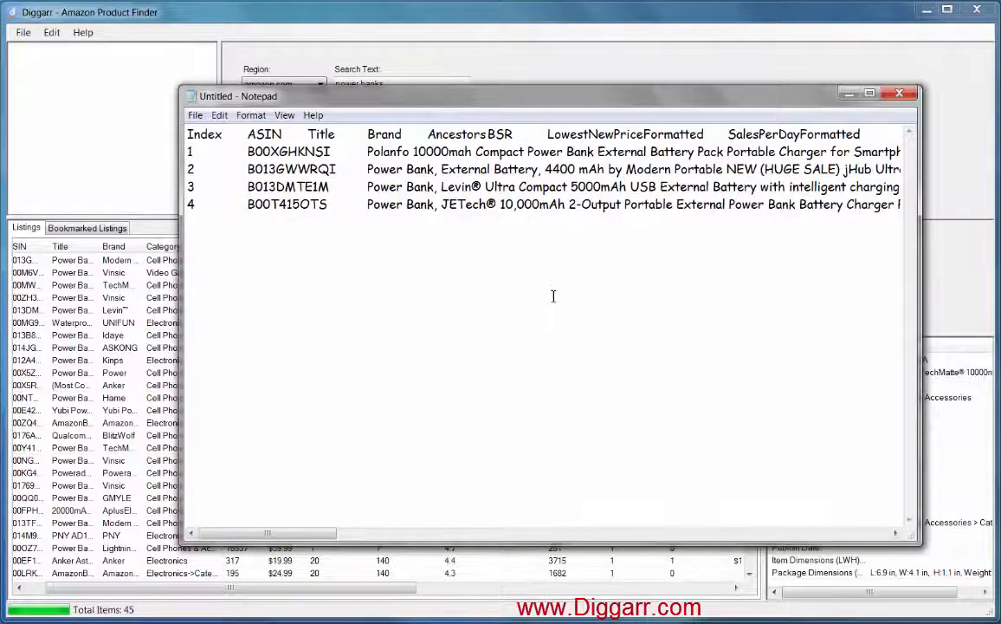
pyautogui.hotkey('ctrl', 'a')
pyautogui.press('Delete')
pyautogui.rightClick(357, 159)
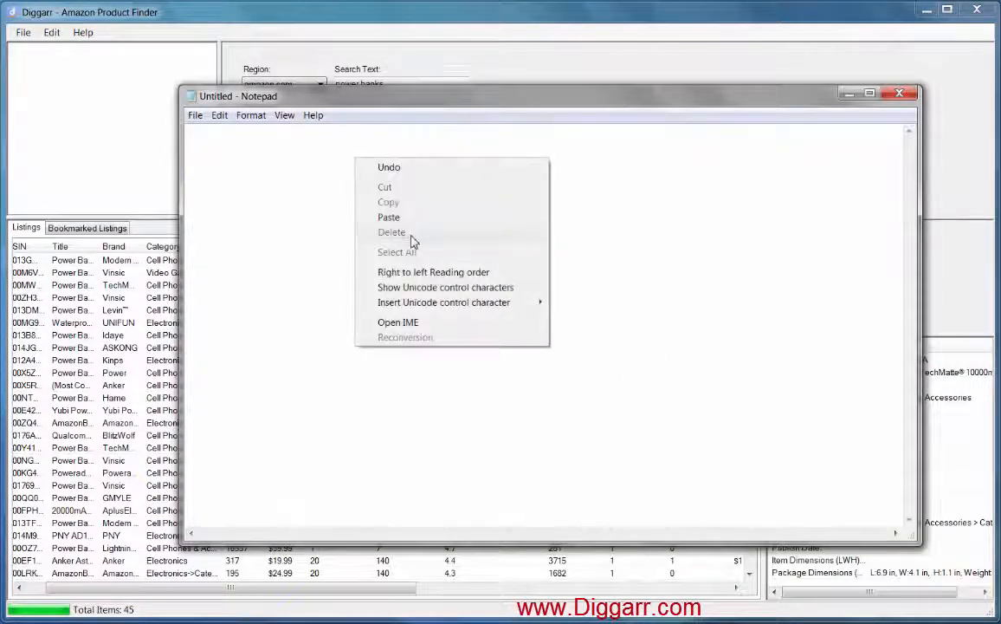
pyautogui.click(413, 219)
# Step: Turn on word wrap to view all the pasted keywords, and minimize Notepad to return to the Keywords window
pyautogui.hotkey('ctrl', 'a')
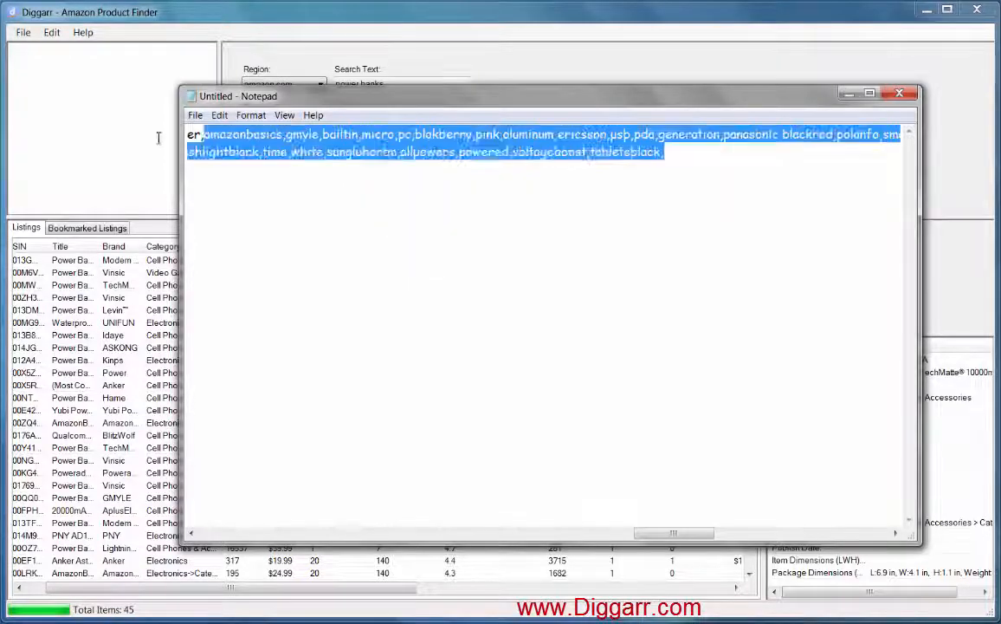
pyautogui.rightClick(365, 226)
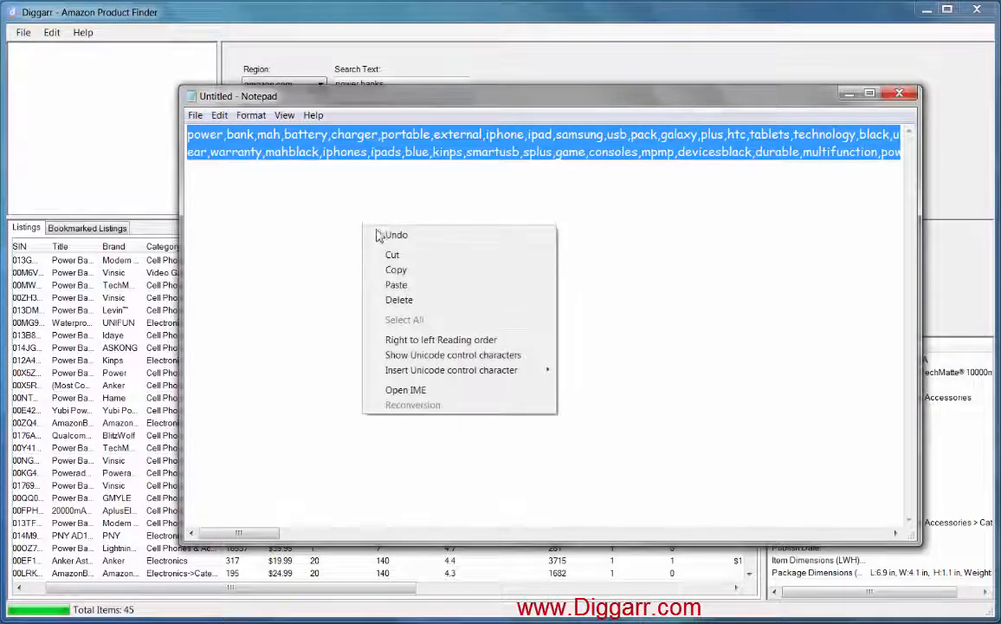
pyautogui.click(250, 115)
pyautogui.click(278, 131)
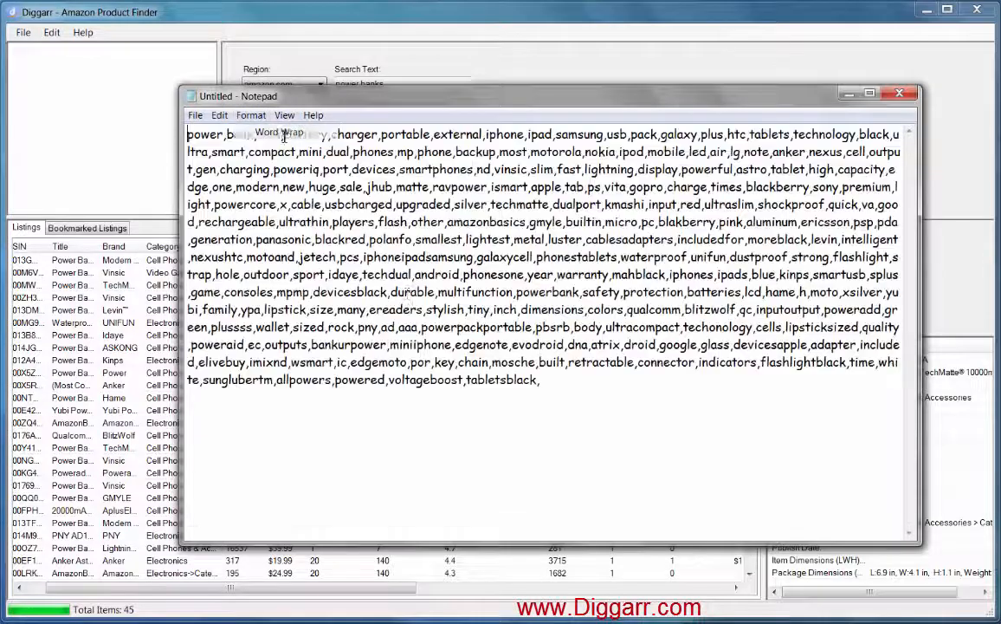
pyautogui.moveTo(541, 381); pyautogui.dragTo(187, 131)
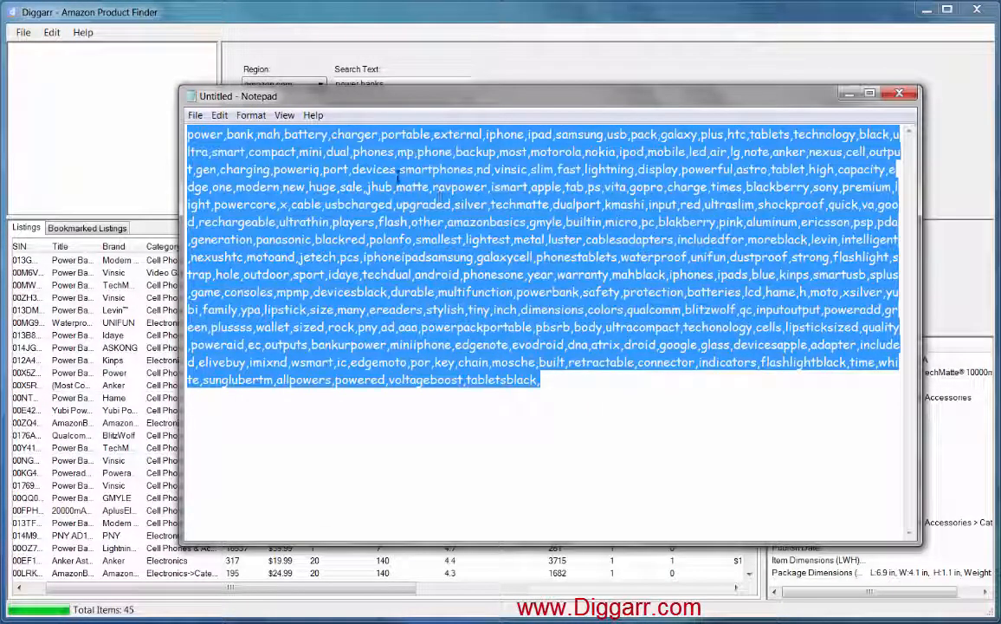
pyautogui.click(550, 407)
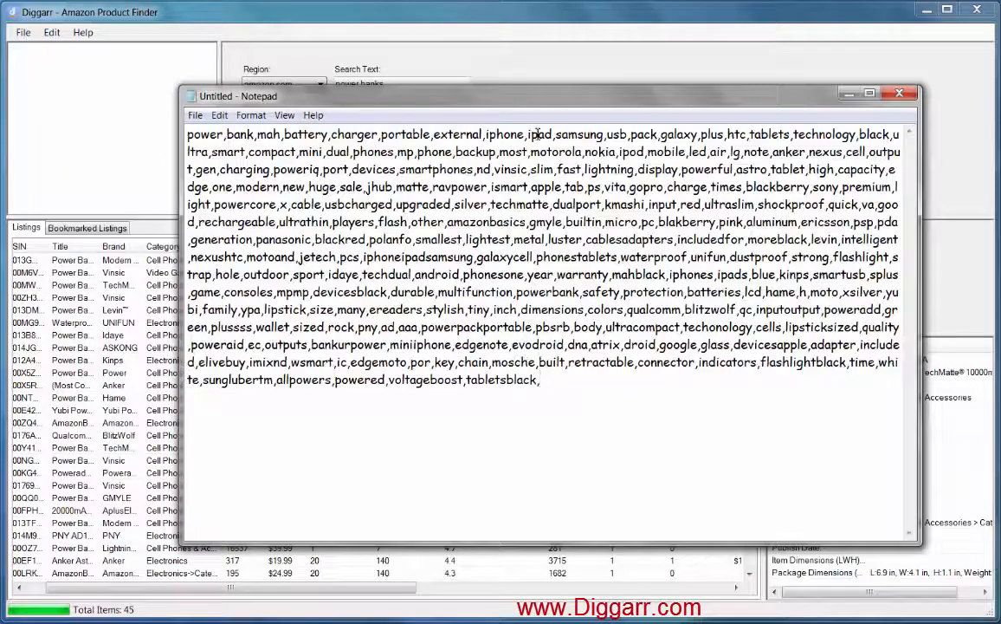
pyautogui.click(849, 93)
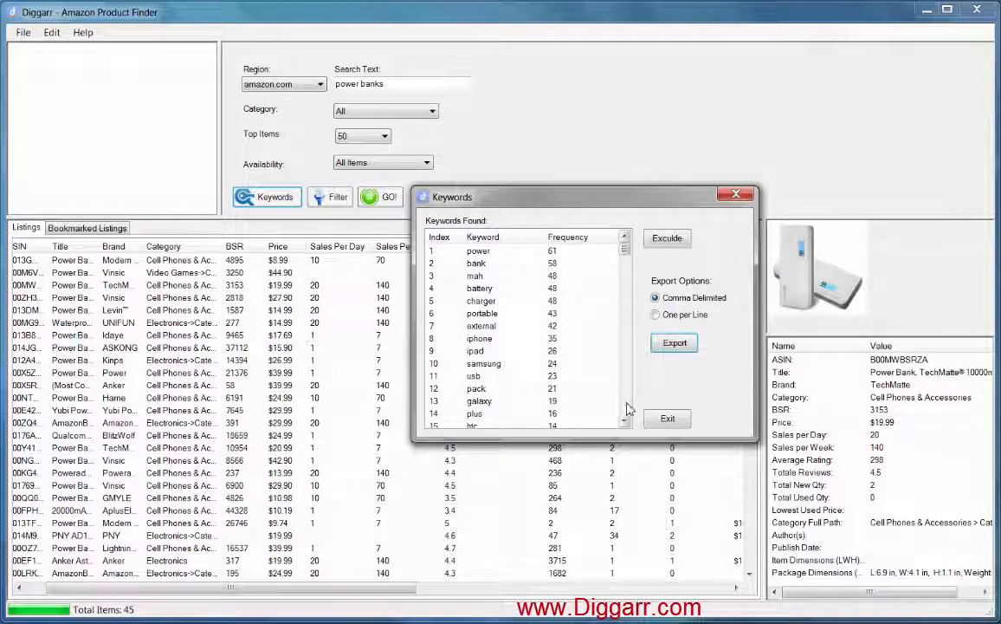
# Step: Look through the found keywords for irrelevant terms and exclude the keyword "x" from the list
pyautogui.moveTo(629, 253); pyautogui.dragTo(631, 295)
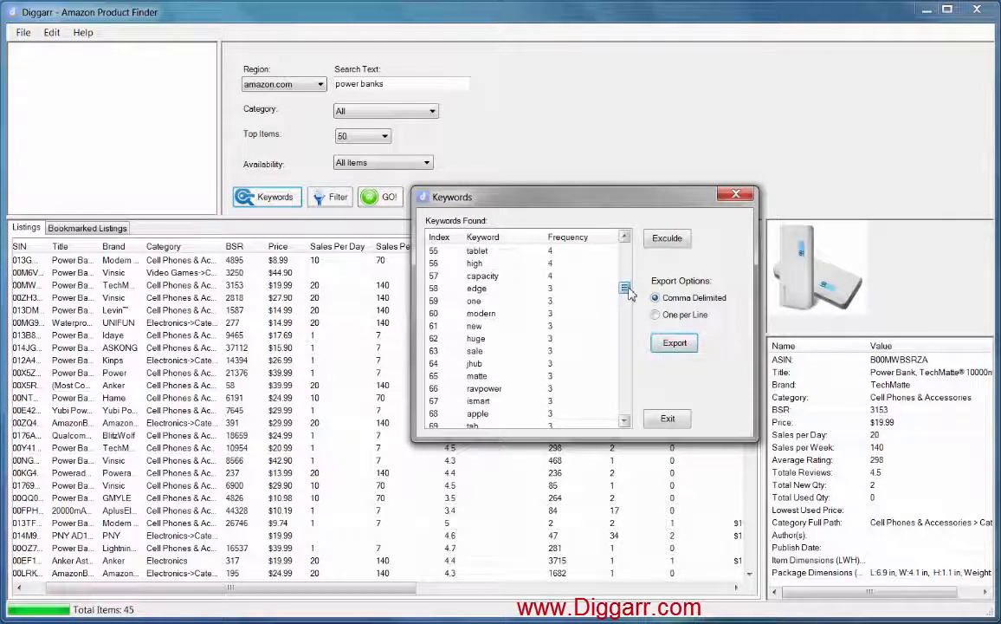
pyautogui.click(511, 304)
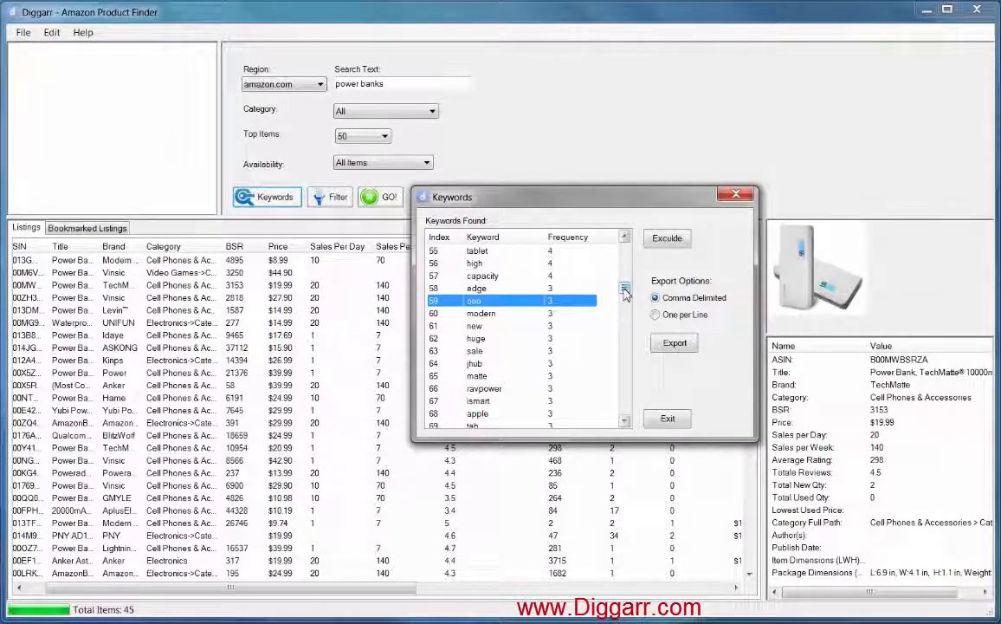
pyautogui.moveTo(625, 292); pyautogui.dragTo(625, 300)
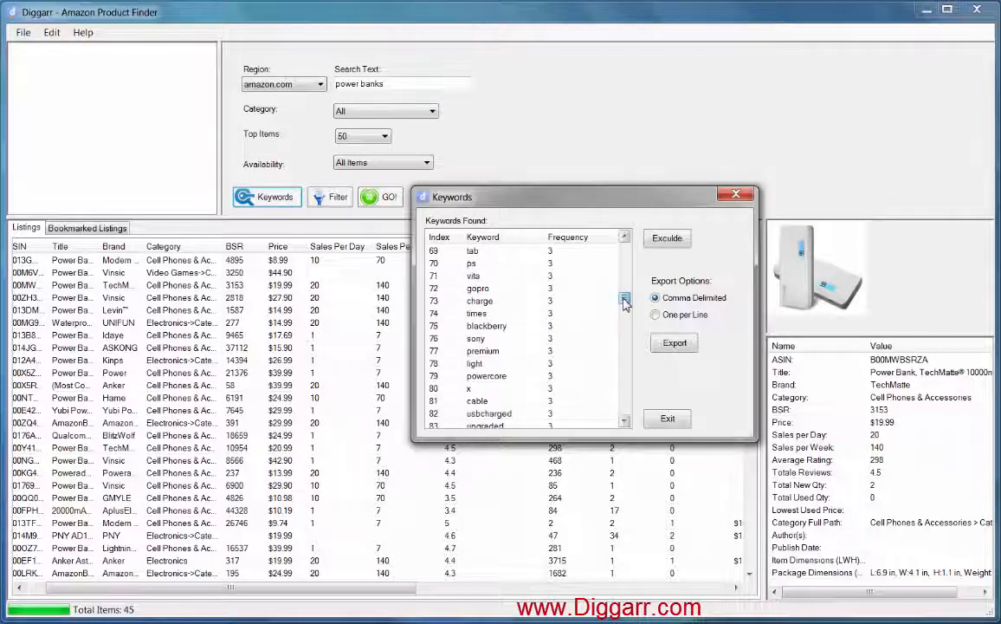
pyautogui.click(497, 389)
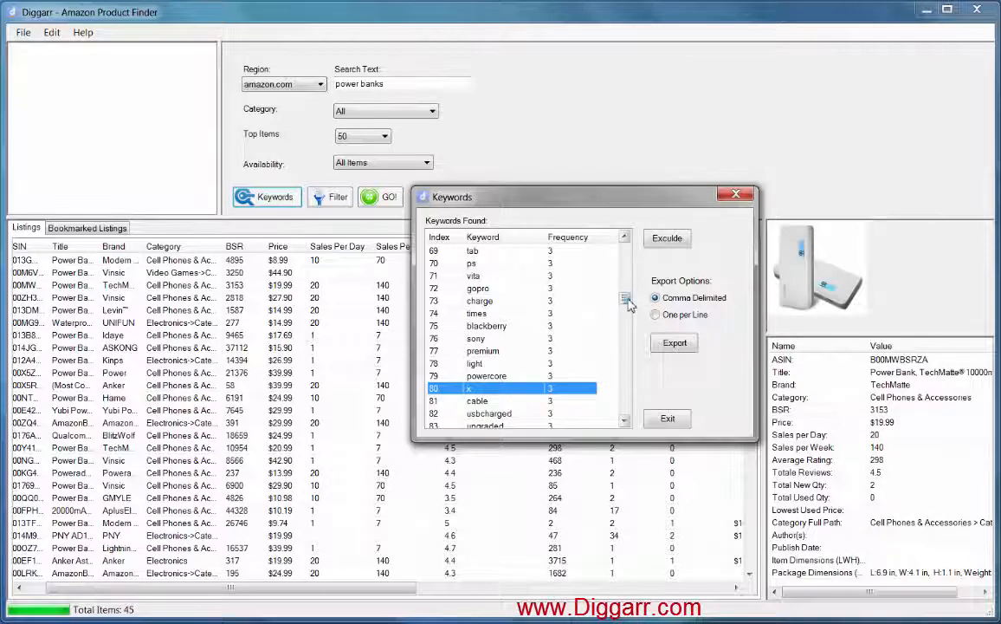
pyautogui.moveTo(629, 303); pyautogui.dragTo(608, 308)
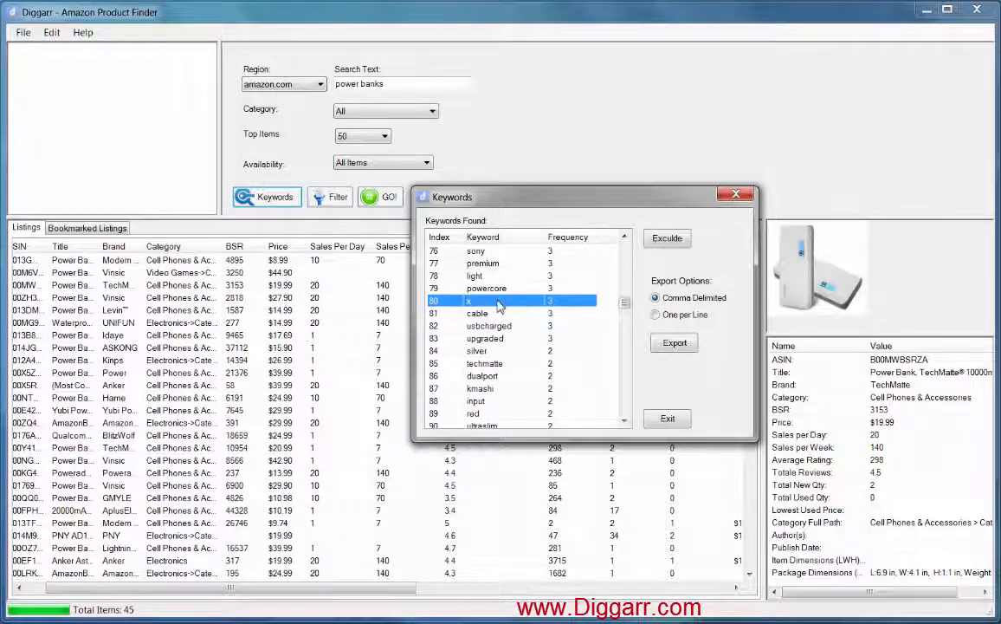
pyautogui.click(666, 238)
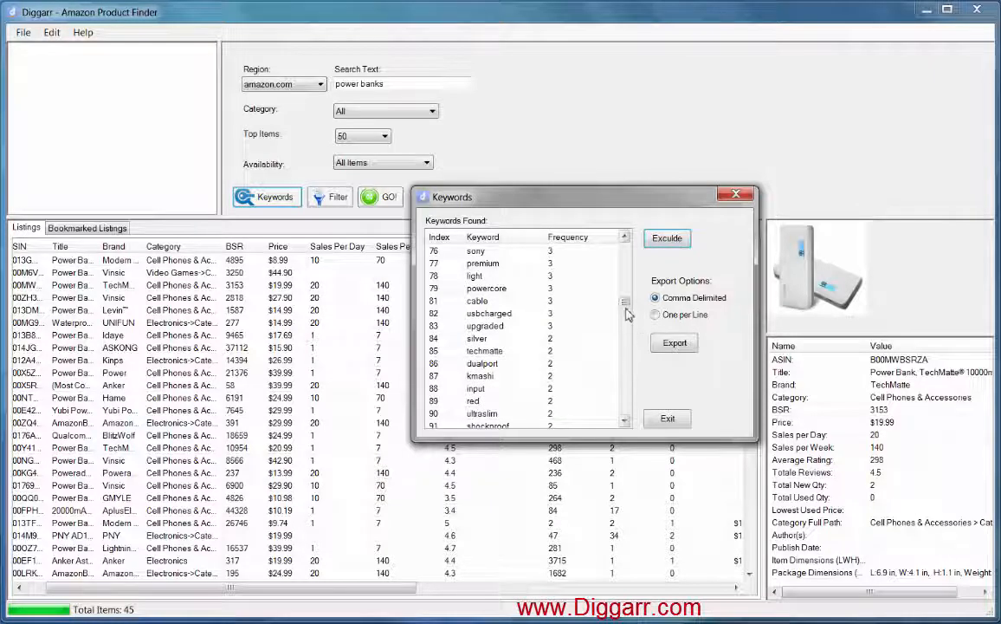
# Step: Review the remaining keywords down to the low-frequency terms, return to the start of the list and close the Keywords window
pyautogui.scroll(-8, 626, 314)
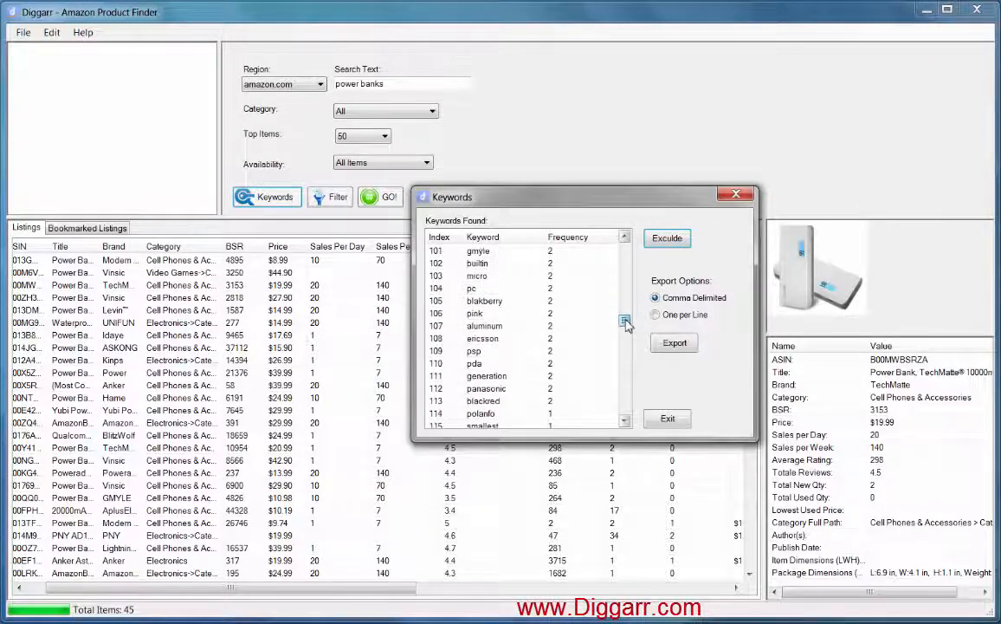
pyautogui.moveTo(627, 322); pyautogui.dragTo(625, 355)
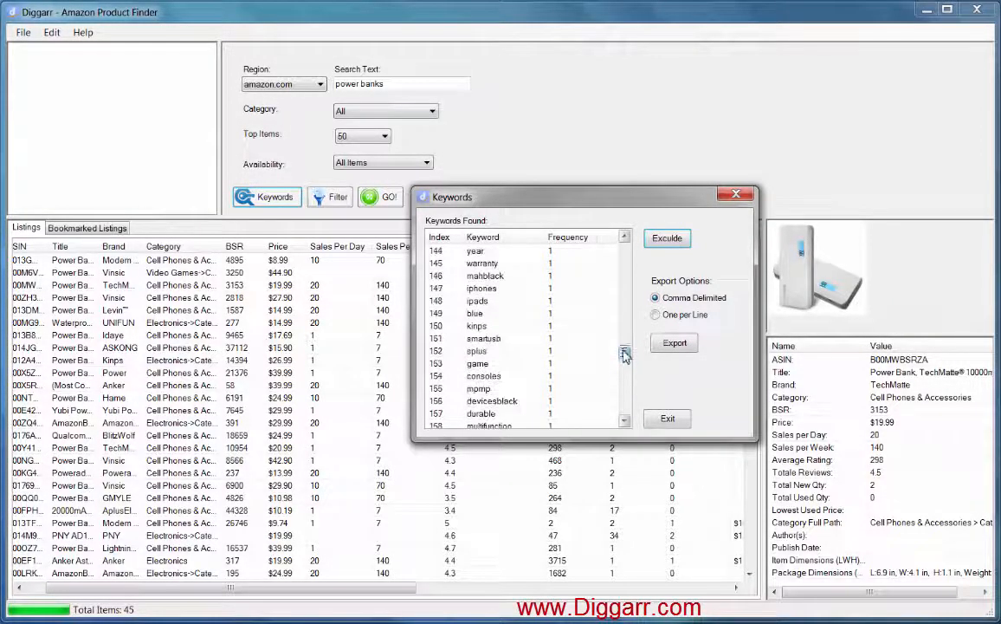
pyautogui.click(524, 363)
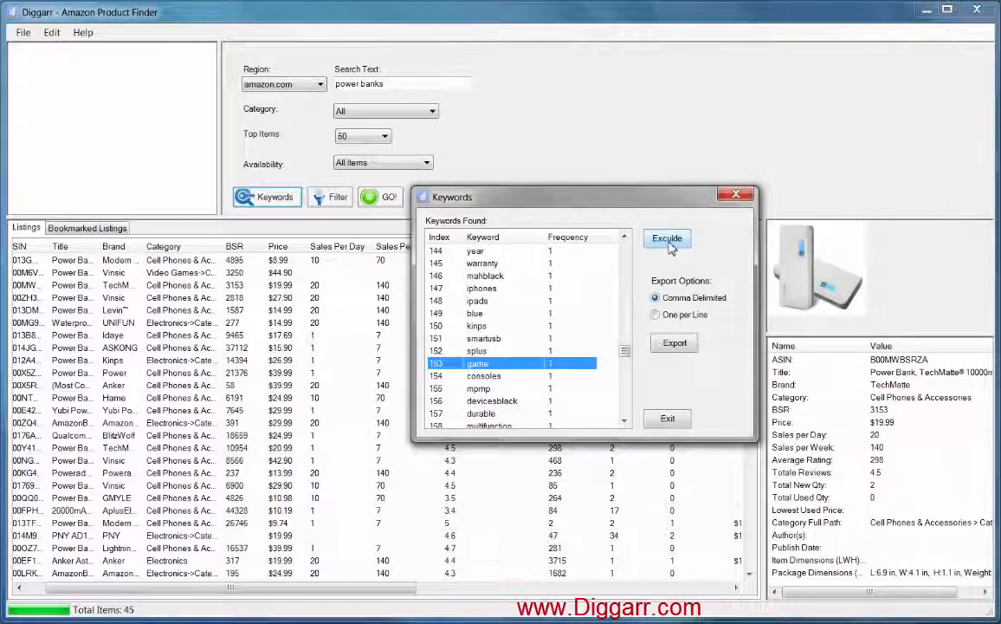
pyautogui.moveTo(625, 357); pyautogui.dragTo(628, 349)
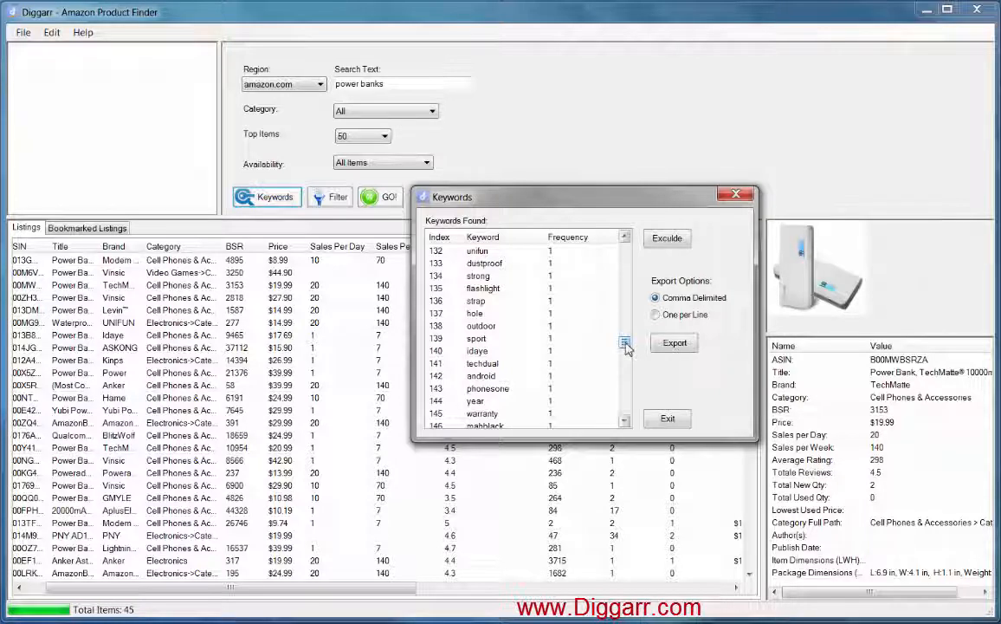
pyautogui.moveTo(627, 346); pyautogui.dragTo(627, 340)
pyautogui.moveTo(626, 337); pyautogui.dragTo(627, 252)
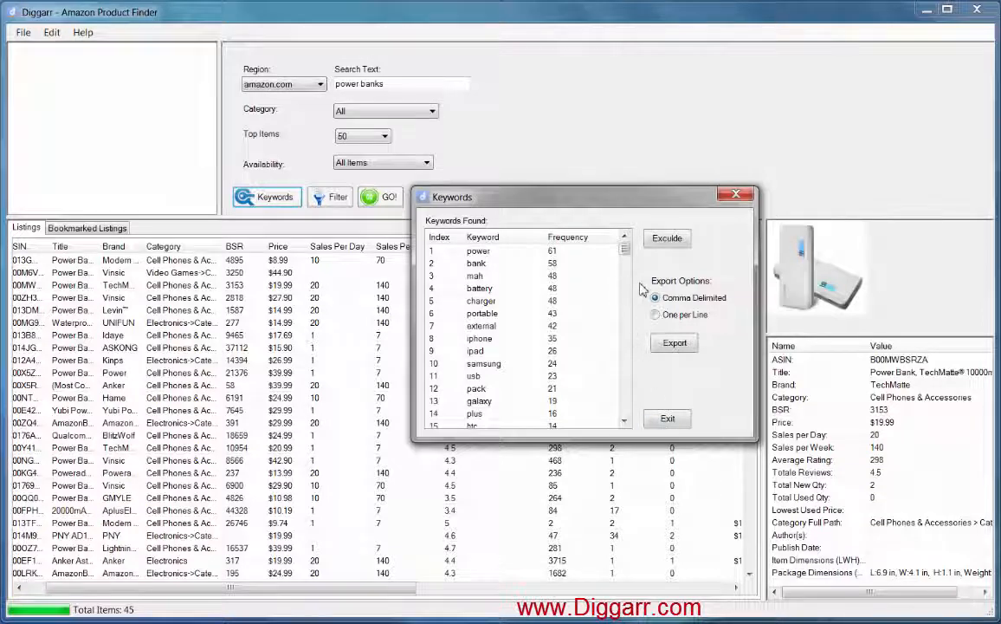
pyautogui.click(668, 420)
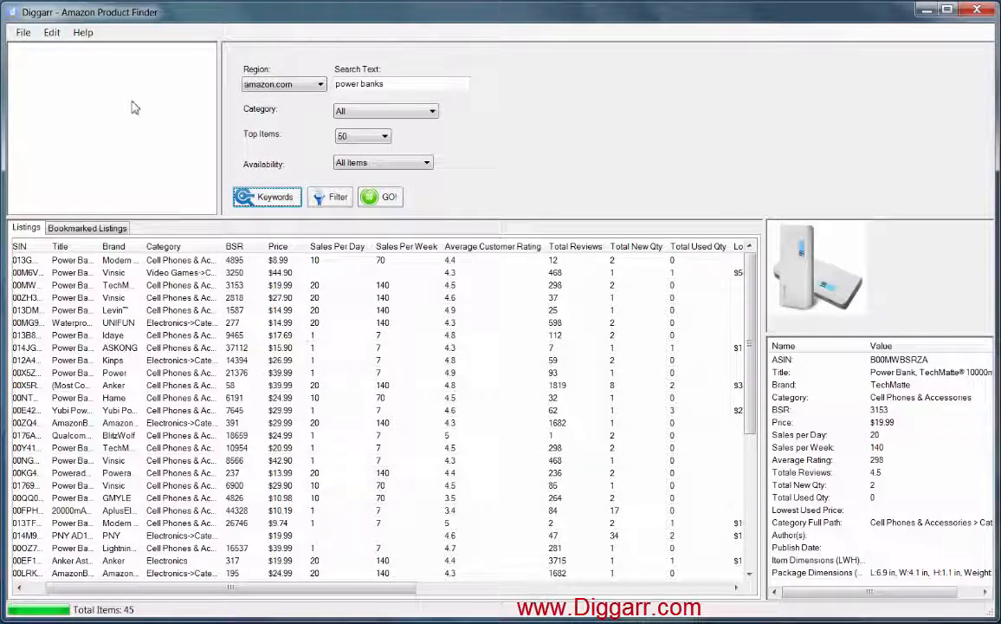
# Step: Clear the power bank listings and load the top-level Amazon categories
pyautogui.rightClick(278, 272)
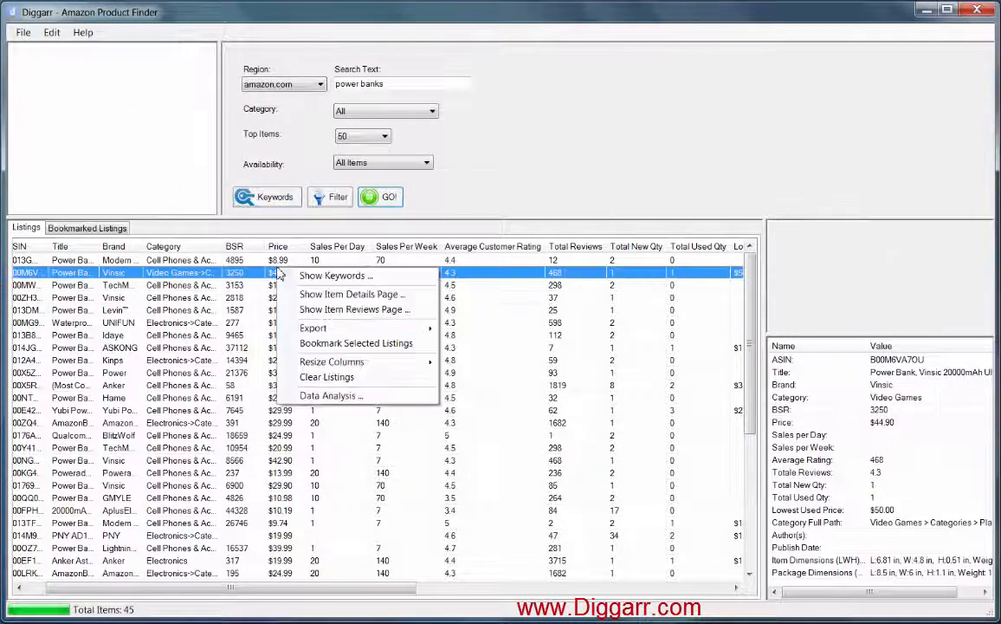
pyautogui.click(329, 377)
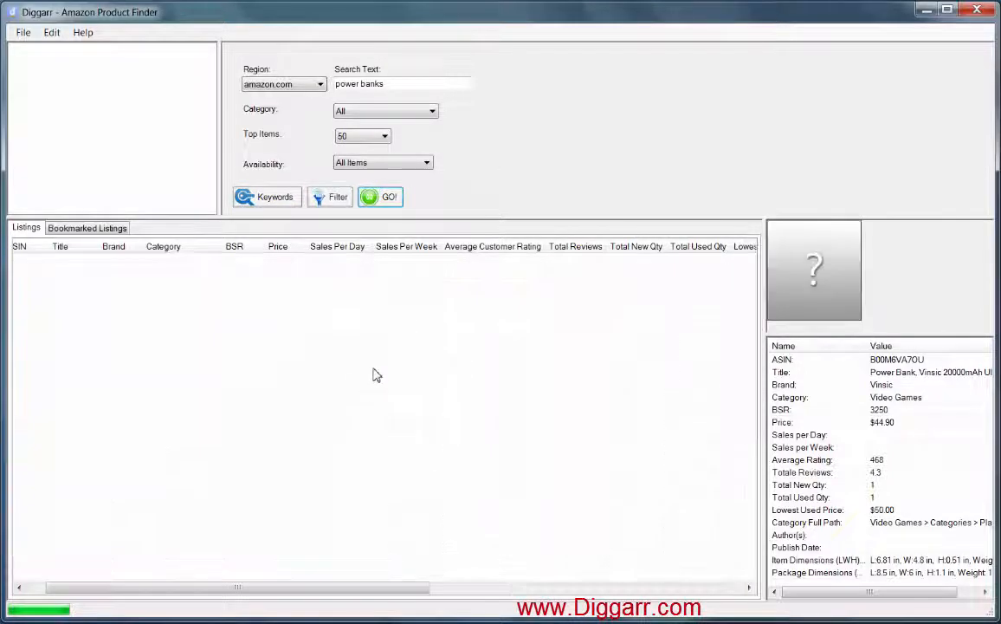
pyautogui.rightClick(72, 74)
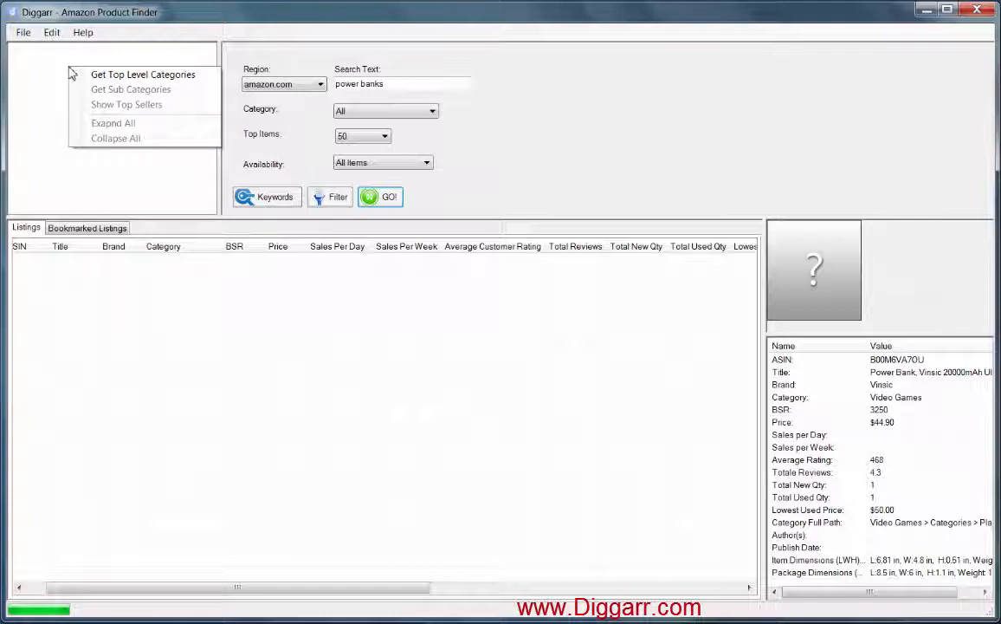
pyautogui.click(156, 79)
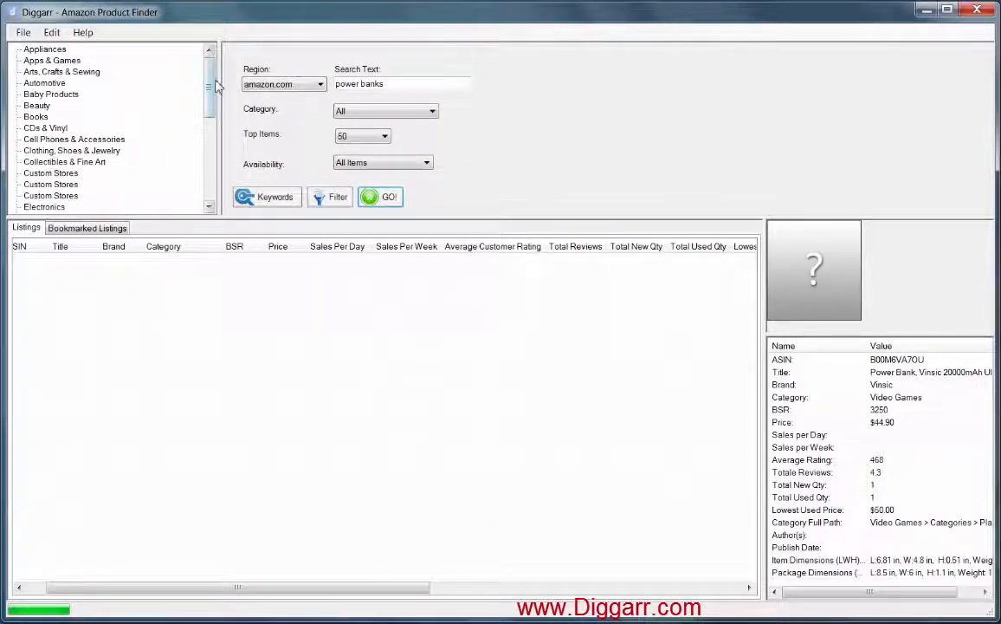
pyautogui.moveTo(209, 83)
pyautogui.mouseDown()
pyautogui.moveTo(212, 177)
pyautogui.moveTo(217, 72)
pyautogui.mouseUp()
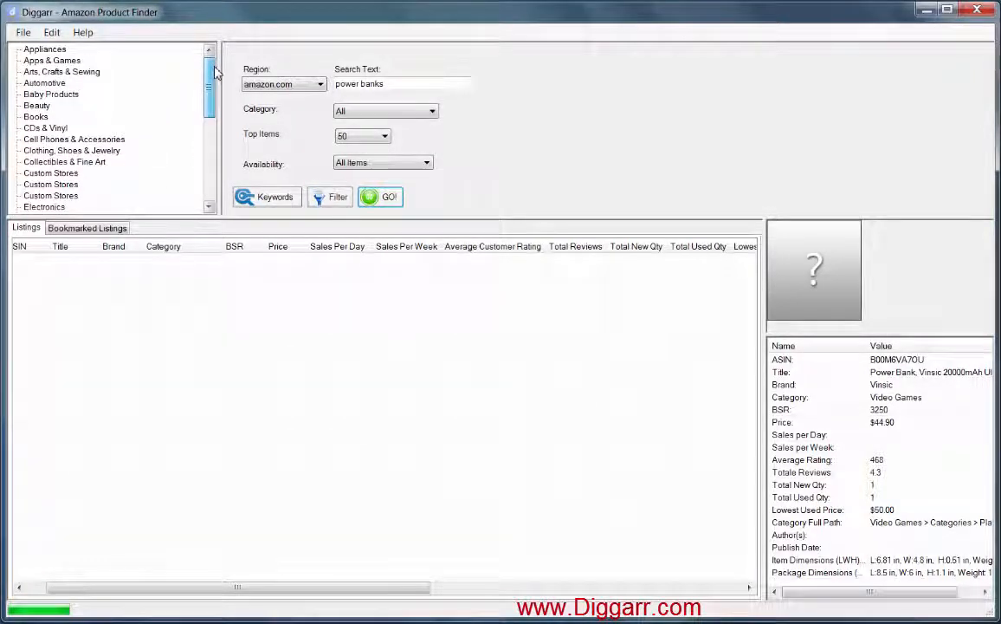
# Step: Load the subcategories of Beauty, its Products branch, Makeup and Body in the category tree
pyautogui.click(48, 107)
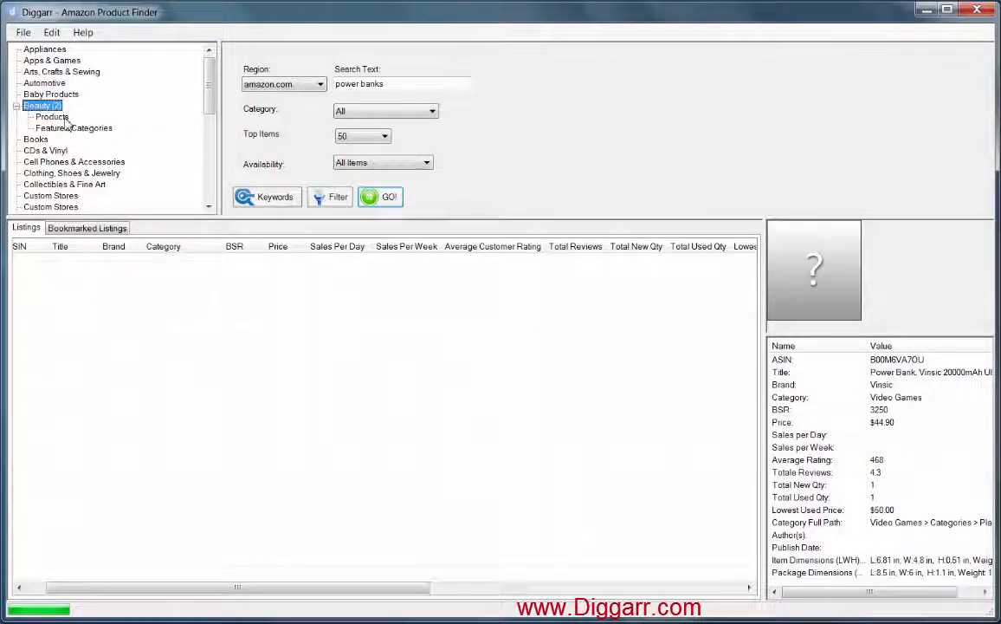
pyautogui.click(53, 117)
pyautogui.rightClick(74, 120)
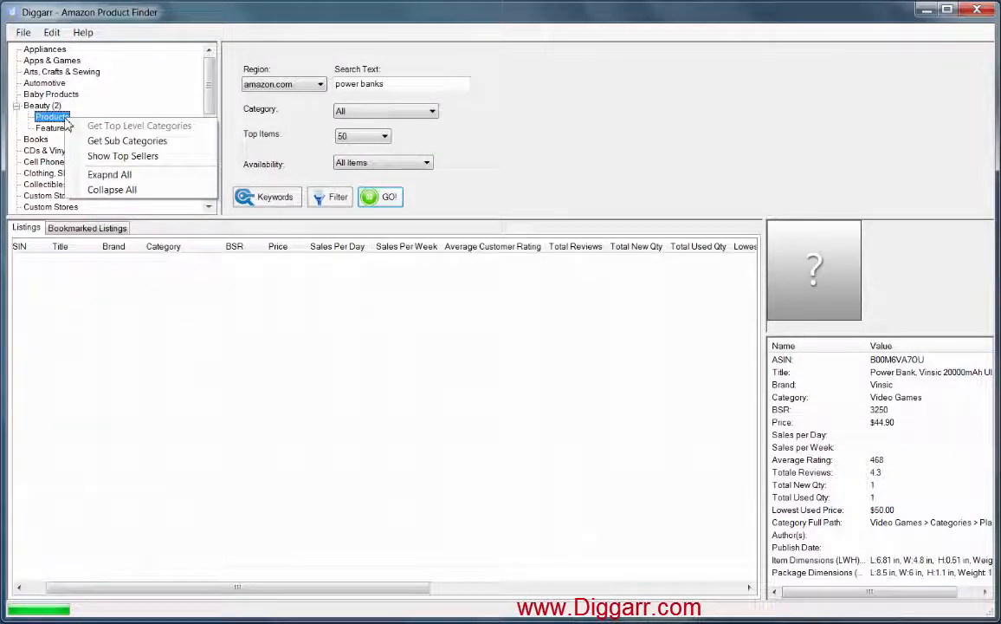
pyautogui.click(138, 141)
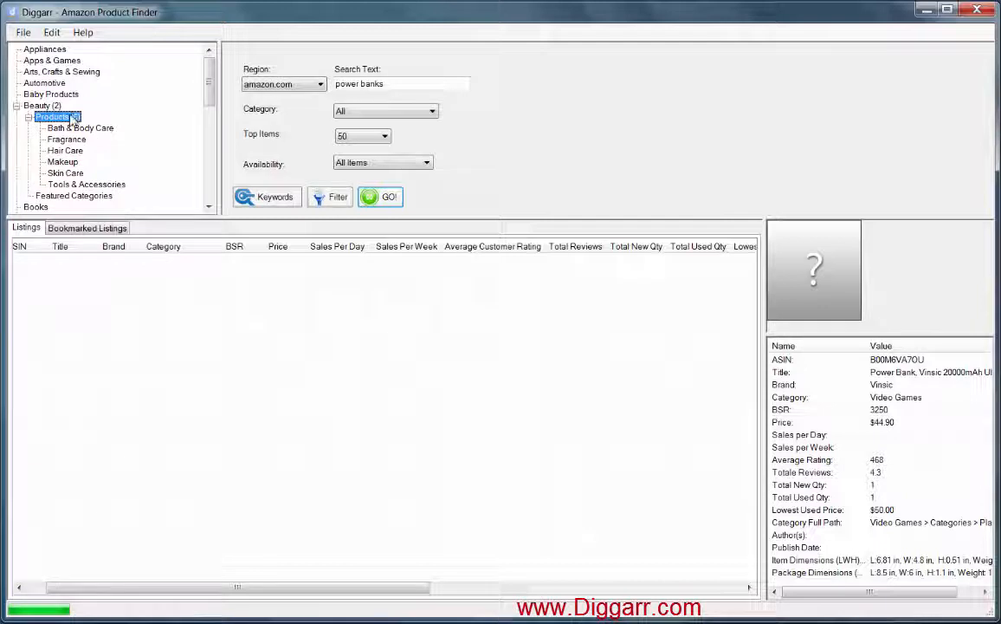
pyautogui.doubleClick(68, 163)
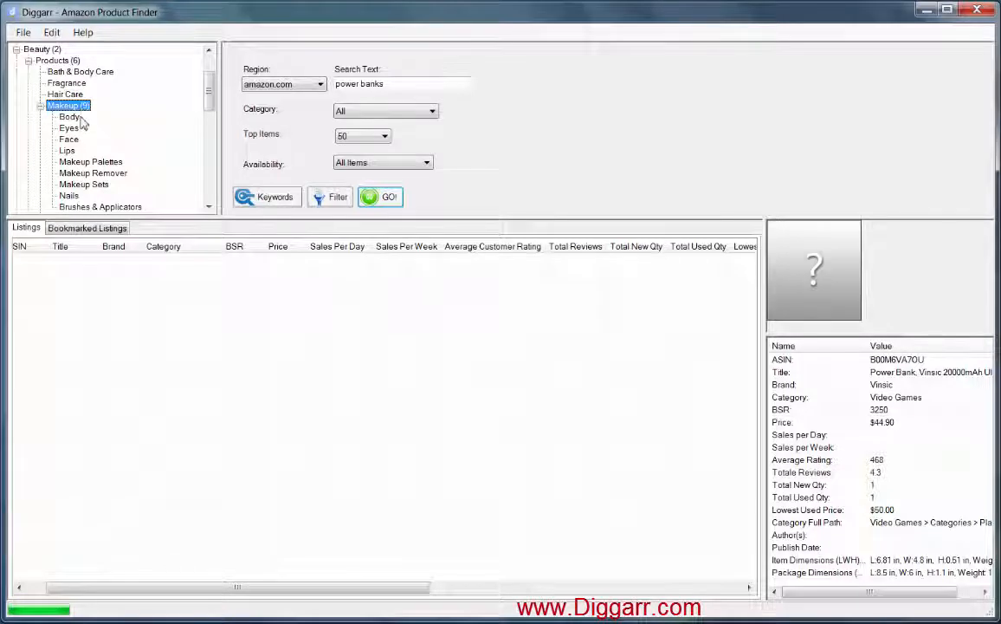
pyautogui.doubleClick(78, 117)
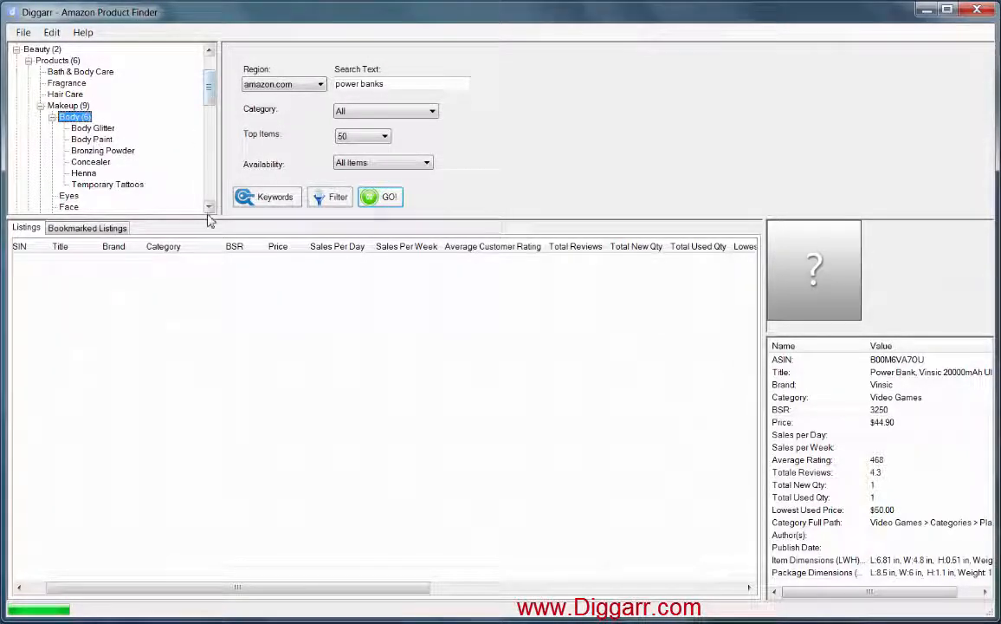
# Step: Enlarge the category tree area in height and width so the full Beauty branch can be viewed
pyautogui.moveTo(209, 222); pyautogui.dragTo(217, 293)
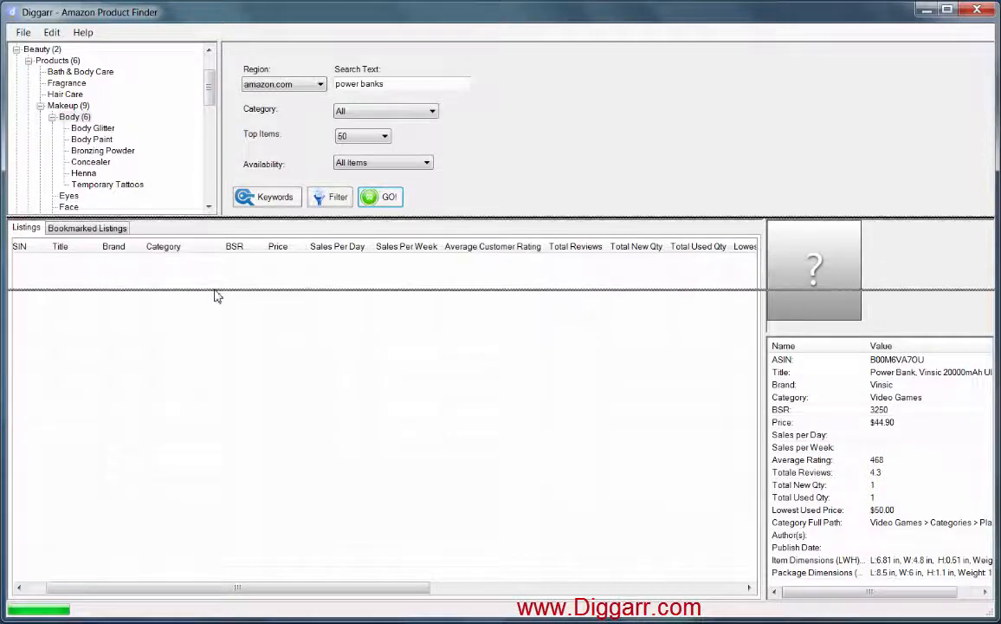
pyautogui.moveTo(222, 192); pyautogui.dragTo(250, 191)
pyautogui.scroll(2, 221, 138)
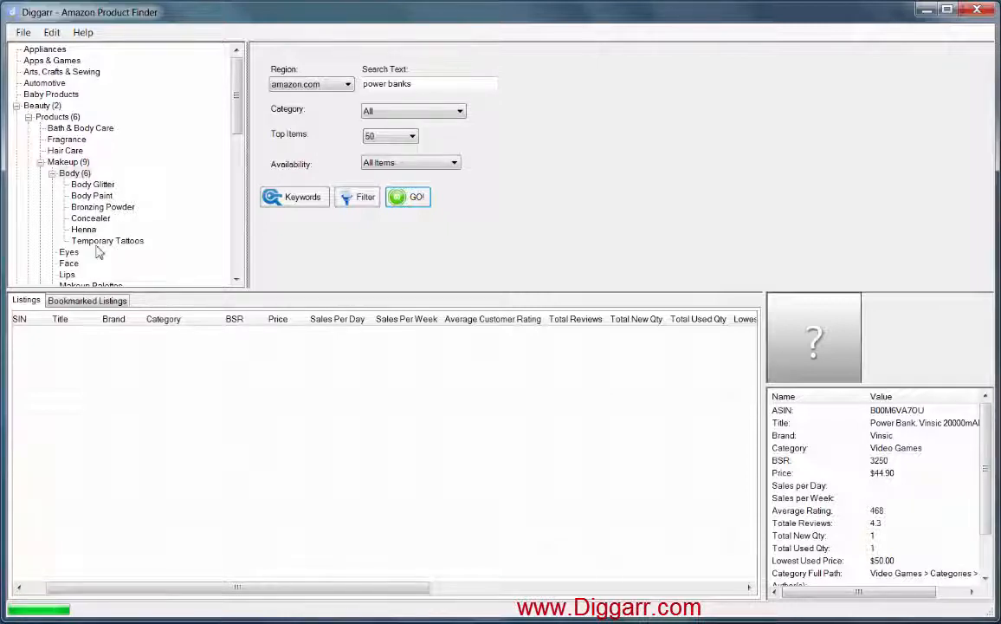
# Step: Show the top sellers for the Body makeup category and review the details of several listings
pyautogui.rightClick(84, 175)
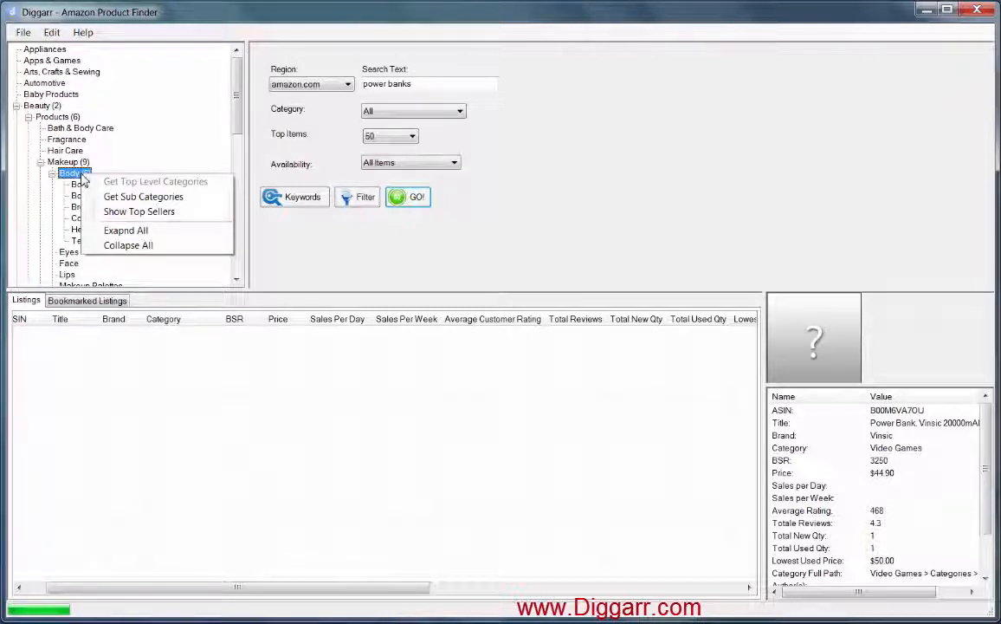
pyautogui.click(135, 211)
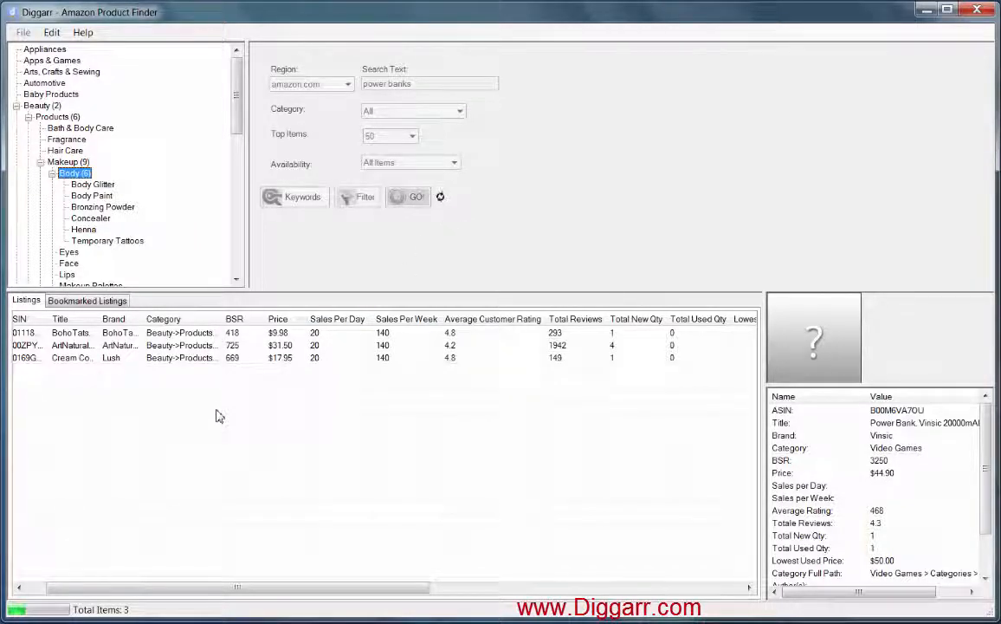
pyautogui.click(223, 357)
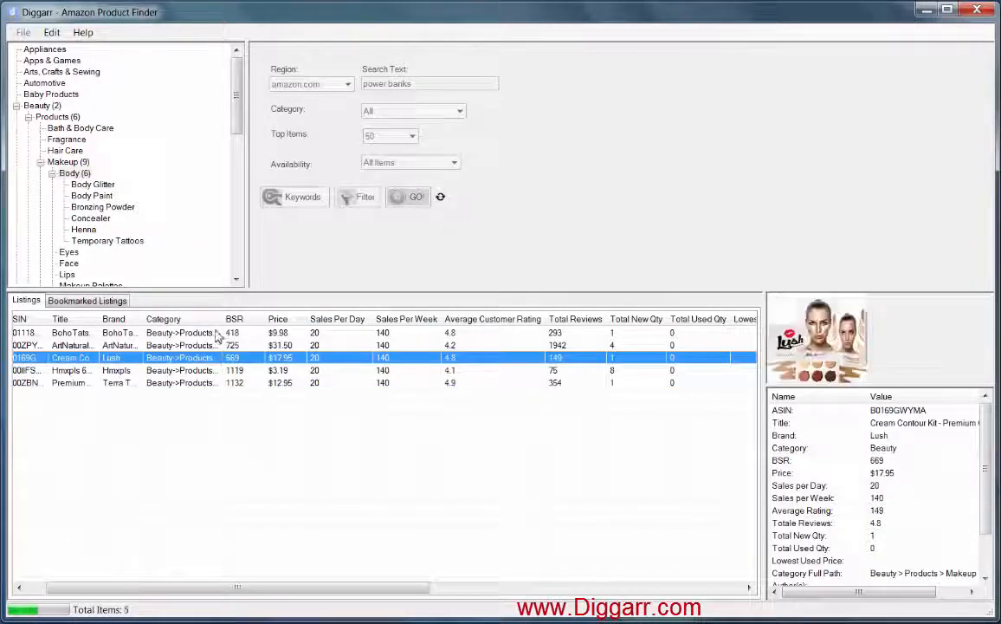
pyautogui.click(216, 348)
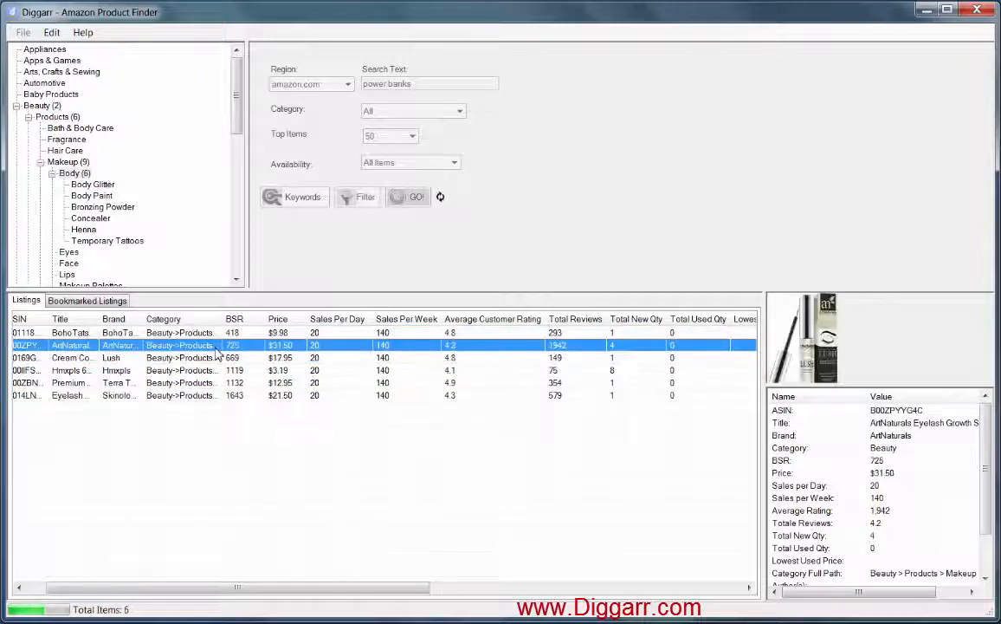
pyautogui.click(221, 396)
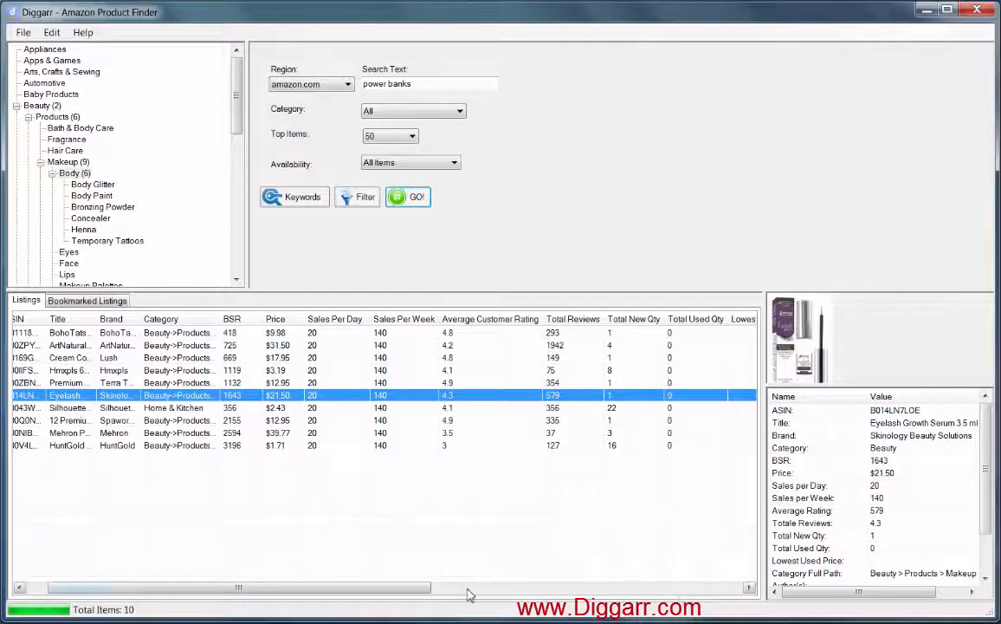
pyautogui.moveTo(400, 588); pyautogui.dragTo(351, 593)
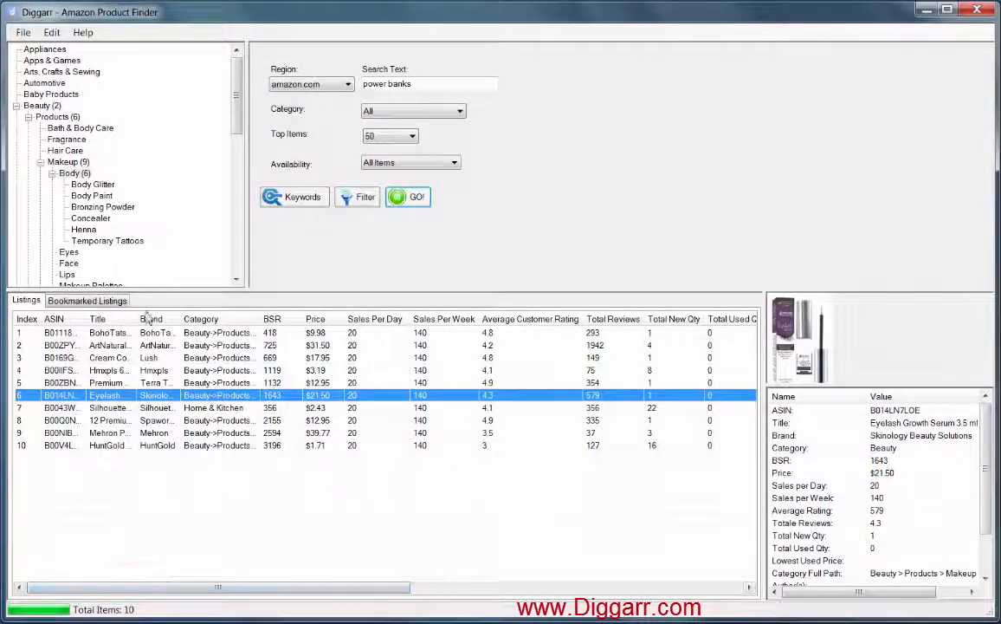
# Step: Add the top sellers of the Body Glitter subcategory to the listings
pyautogui.click(97, 184)
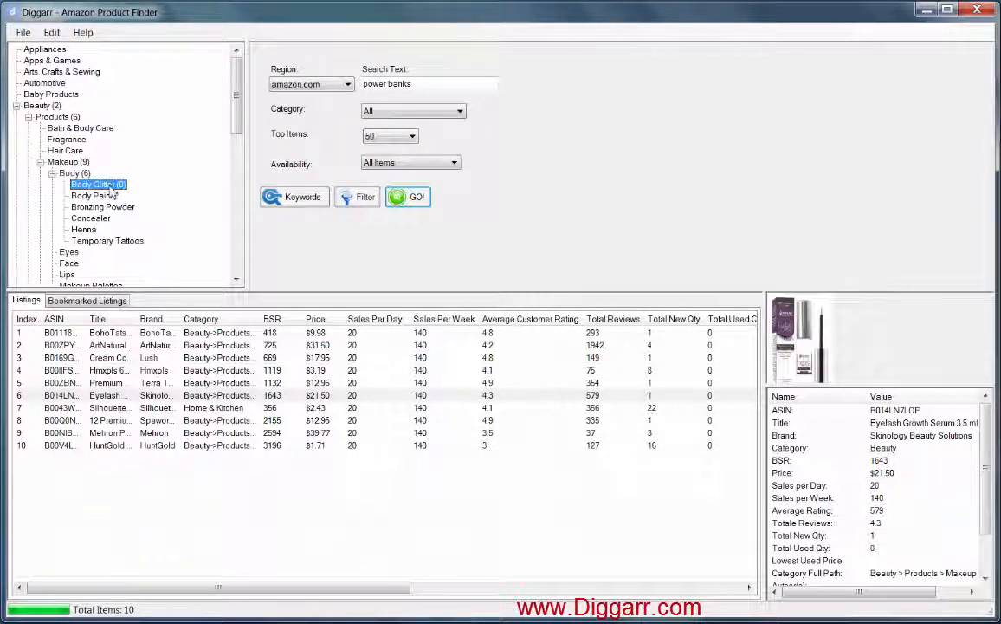
pyautogui.rightClick(112, 188)
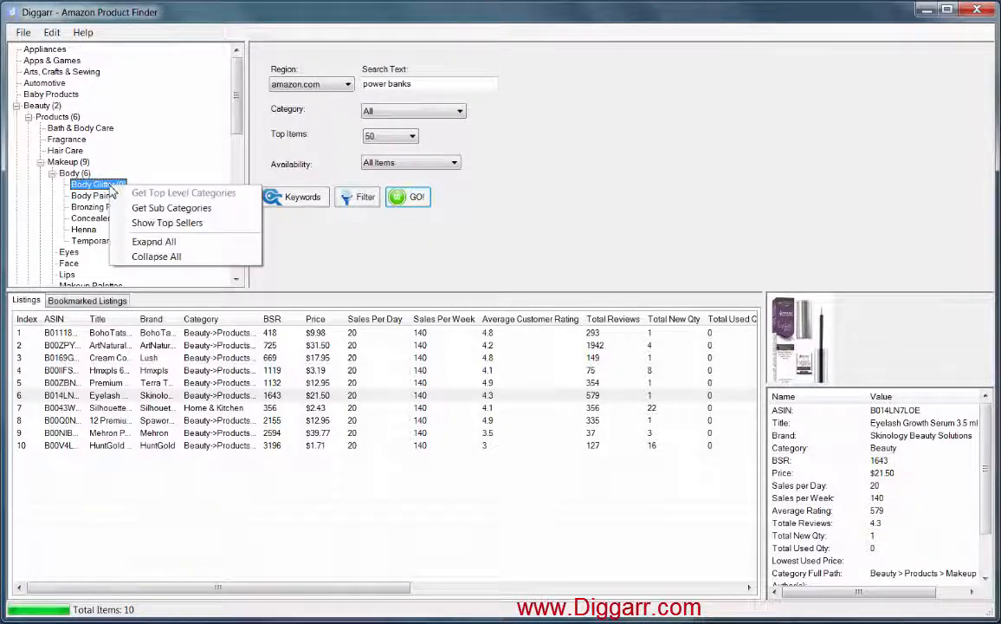
pyautogui.click(204, 227)
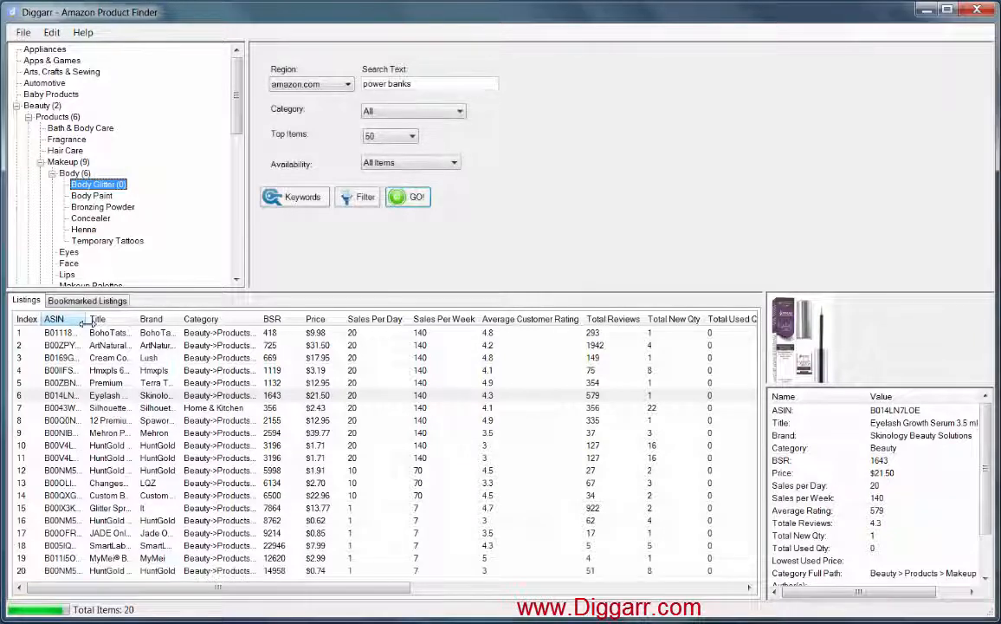
# Step: View the details of the 12 Premium Sheets listing and reduce the category tree's height to enlarge the listings area
pyautogui.click(191, 423)
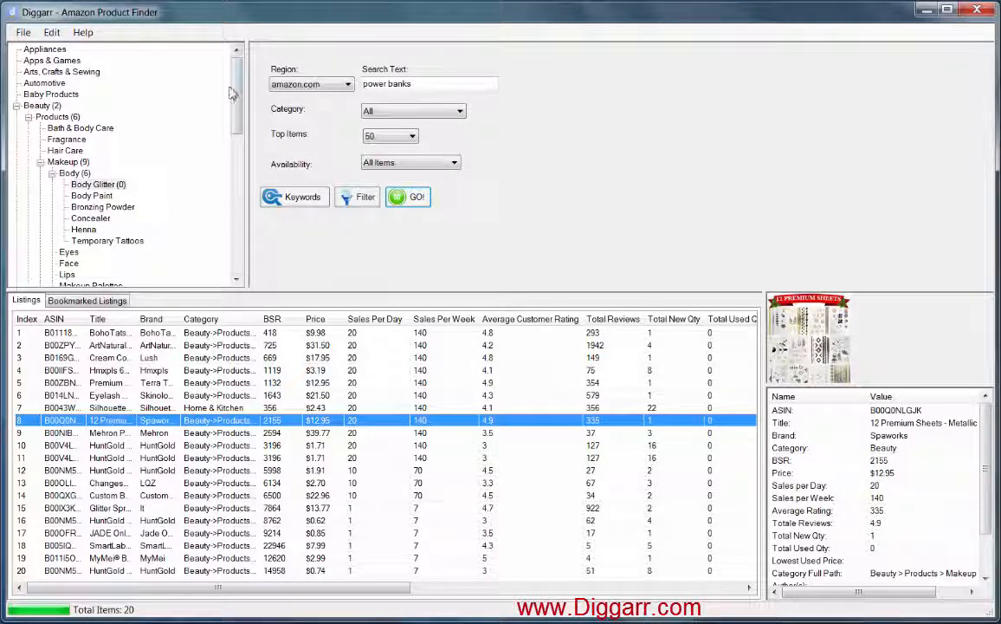
pyautogui.moveTo(235, 91)
pyautogui.mouseDown()
pyautogui.moveTo(247, 200)
pyautogui.moveTo(249, 89)
pyautogui.mouseUp()
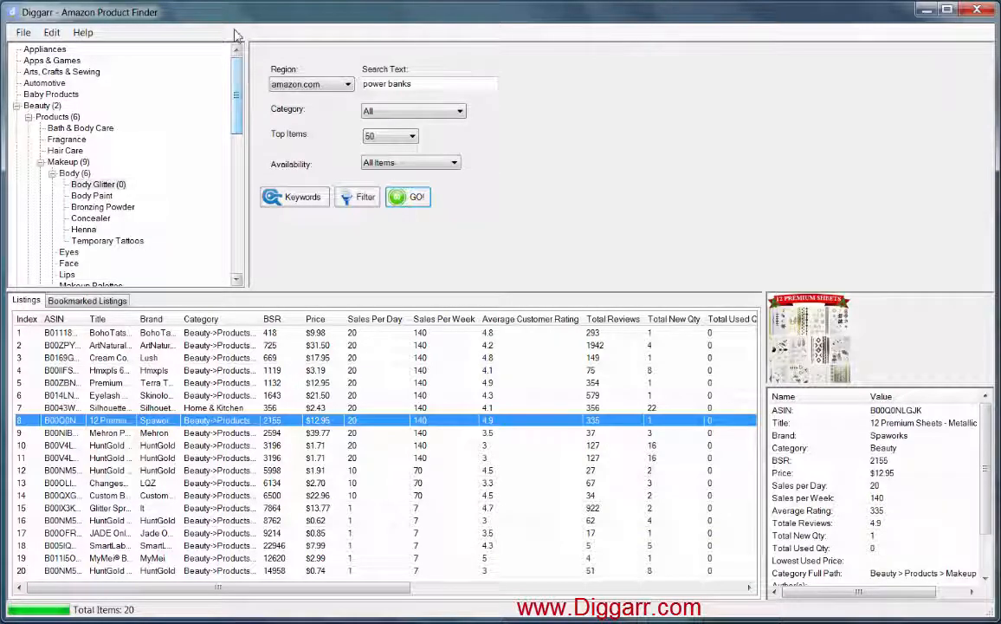
pyautogui.moveTo(312, 293); pyautogui.dragTo(346, 225)
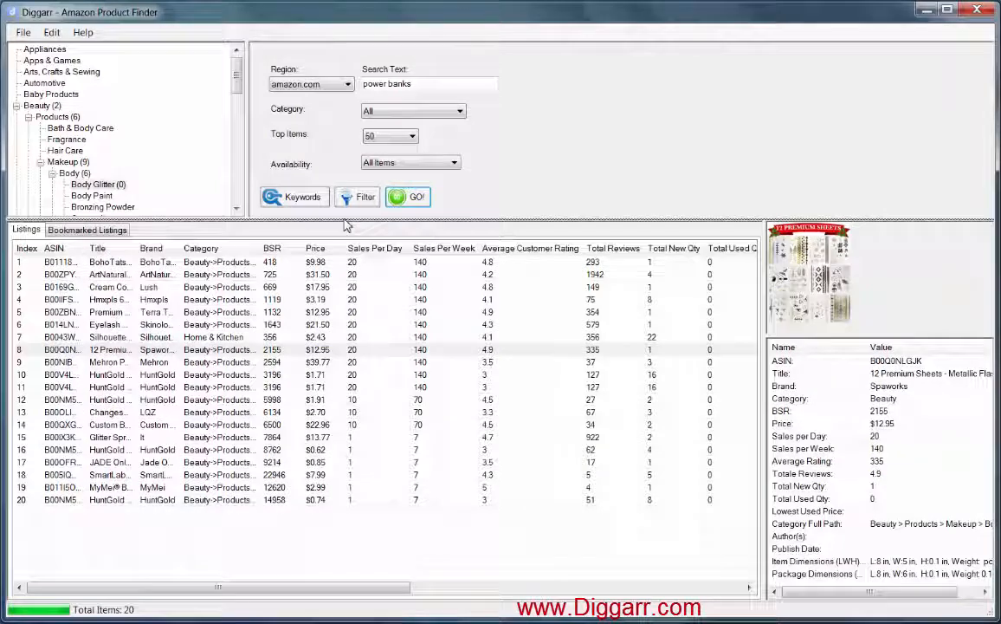